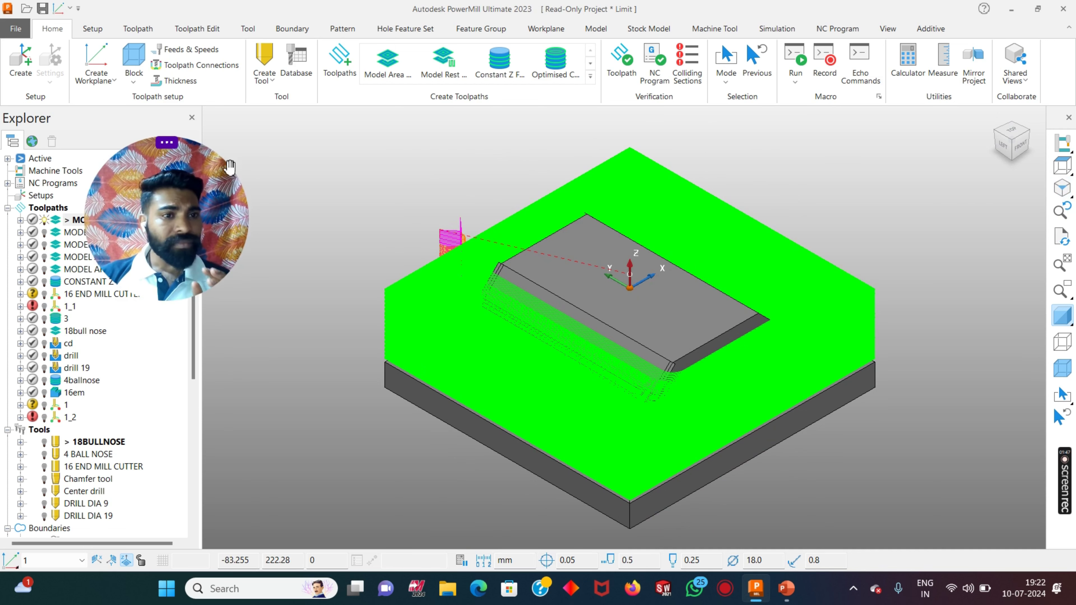
left_click(197, 29)
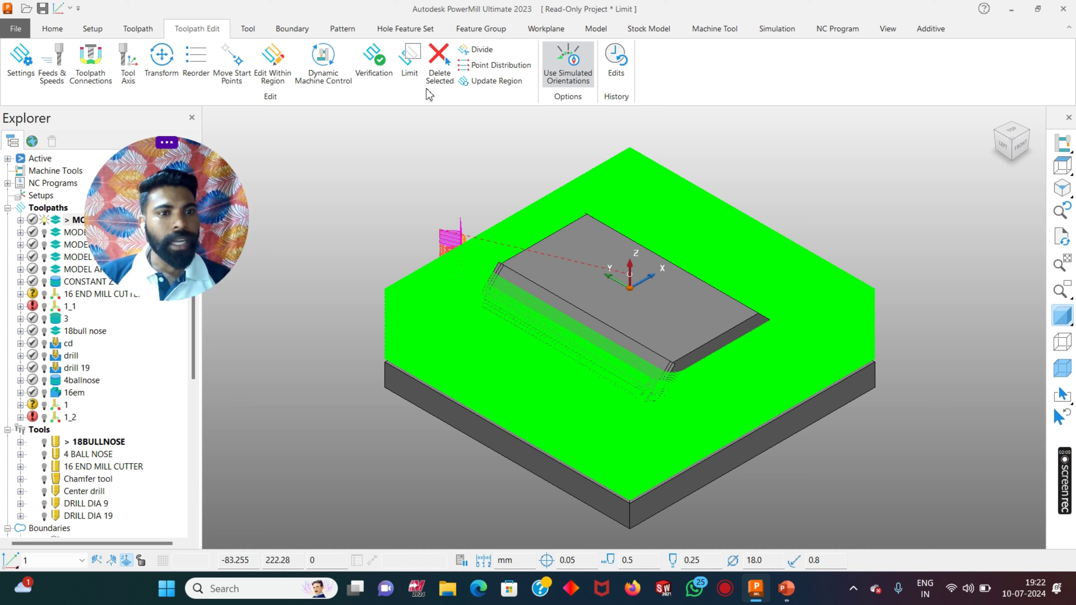
left_click(402, 72)
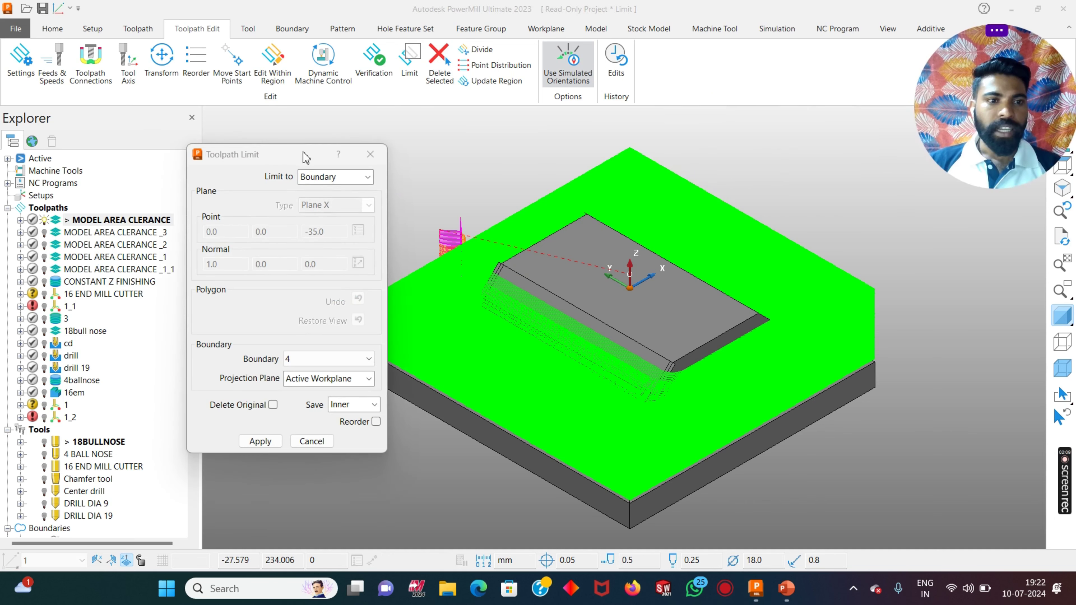
left_click_drag(304, 157, 281, 133)
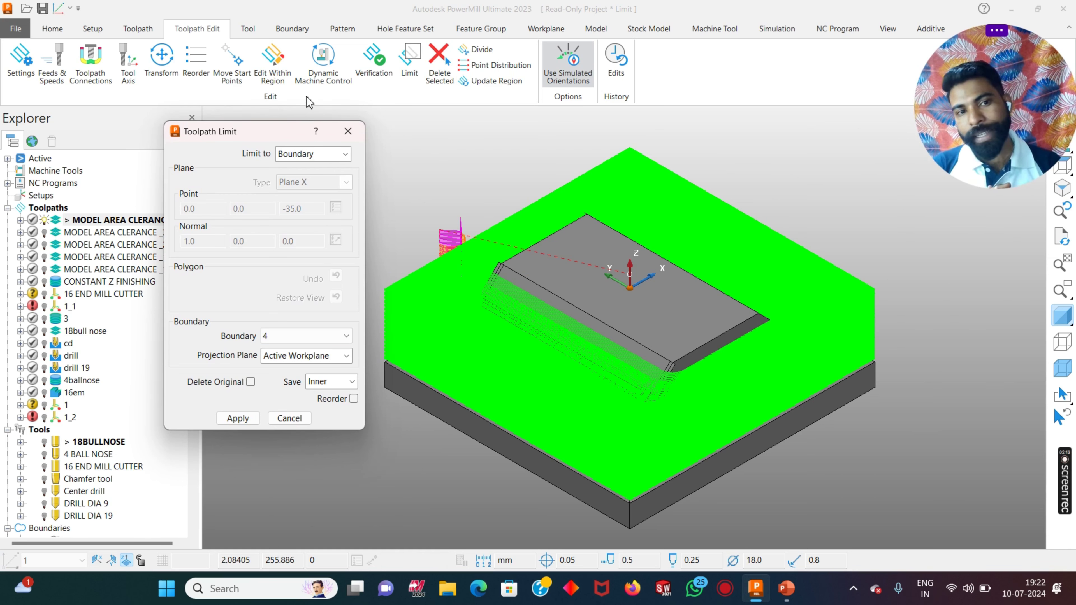
left_click(347, 131)
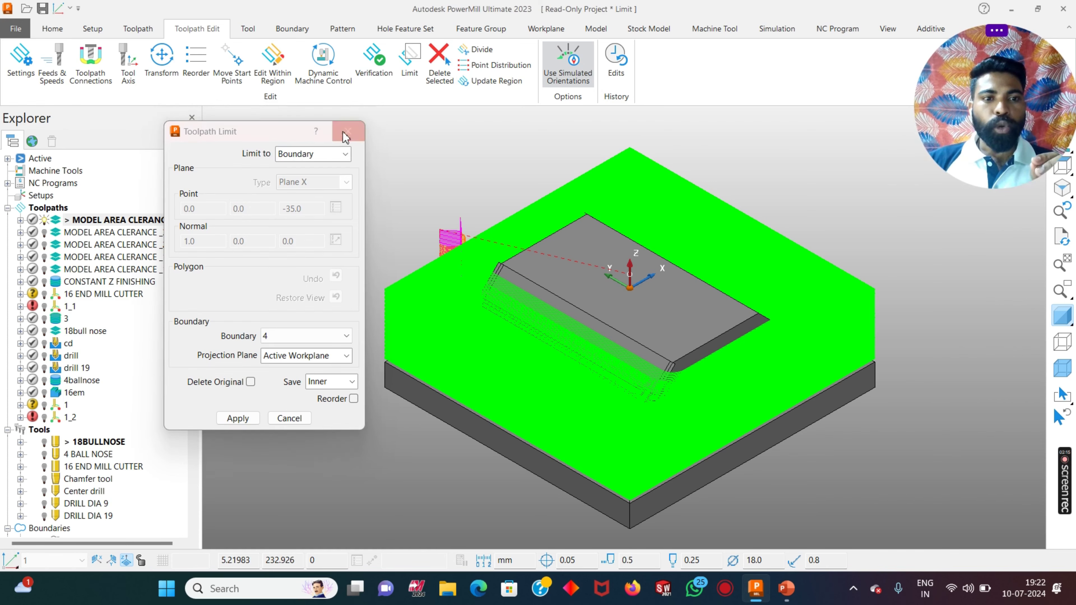
- Open the limit settings for the MODEL AREA CLERANCE toolpath and choose Boundary as what to limit to
right_click(409, 294)
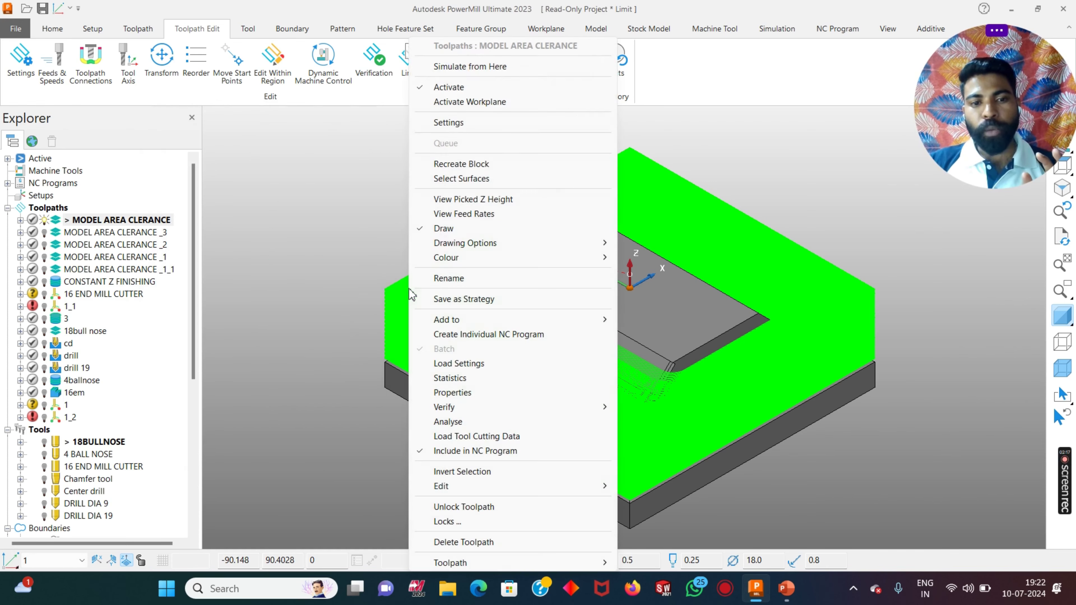
mouse_move(452, 491)
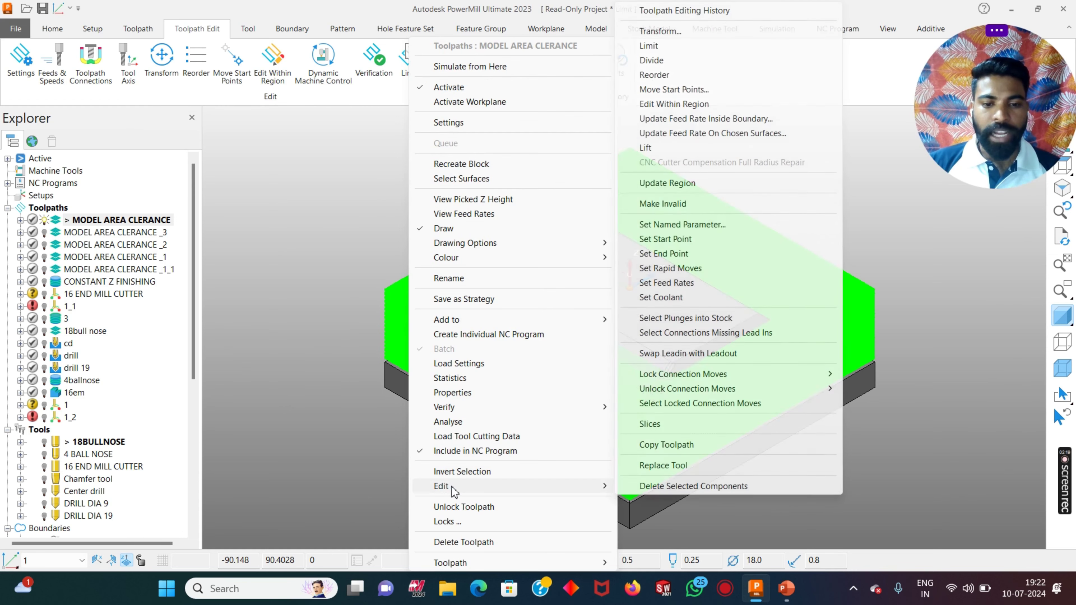
left_click(666, 50)
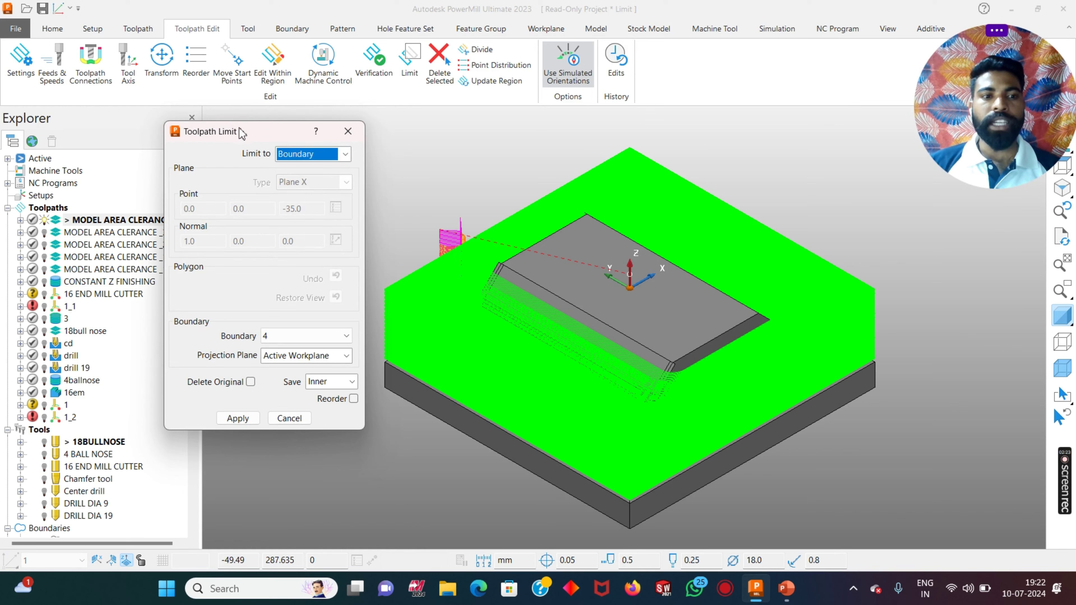
left_click_drag(244, 131, 262, 100)
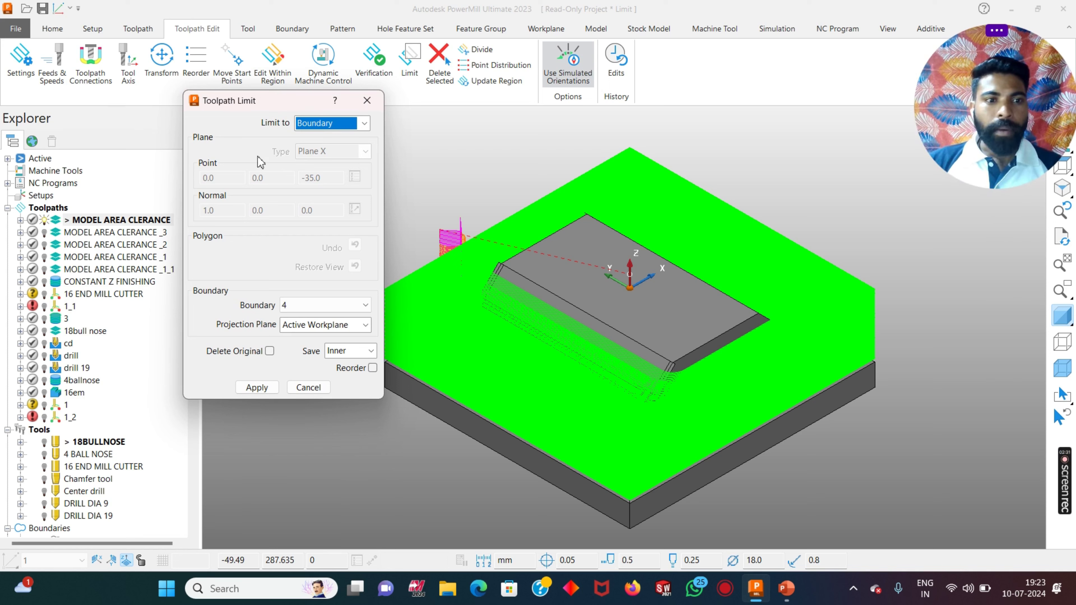
left_click(321, 124)
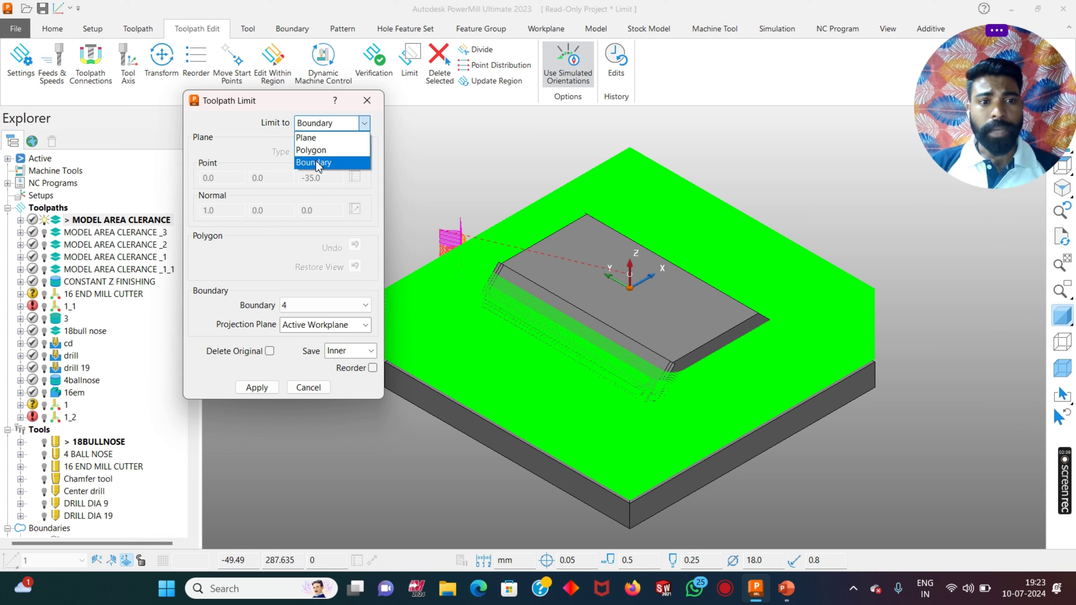
left_click(316, 163)
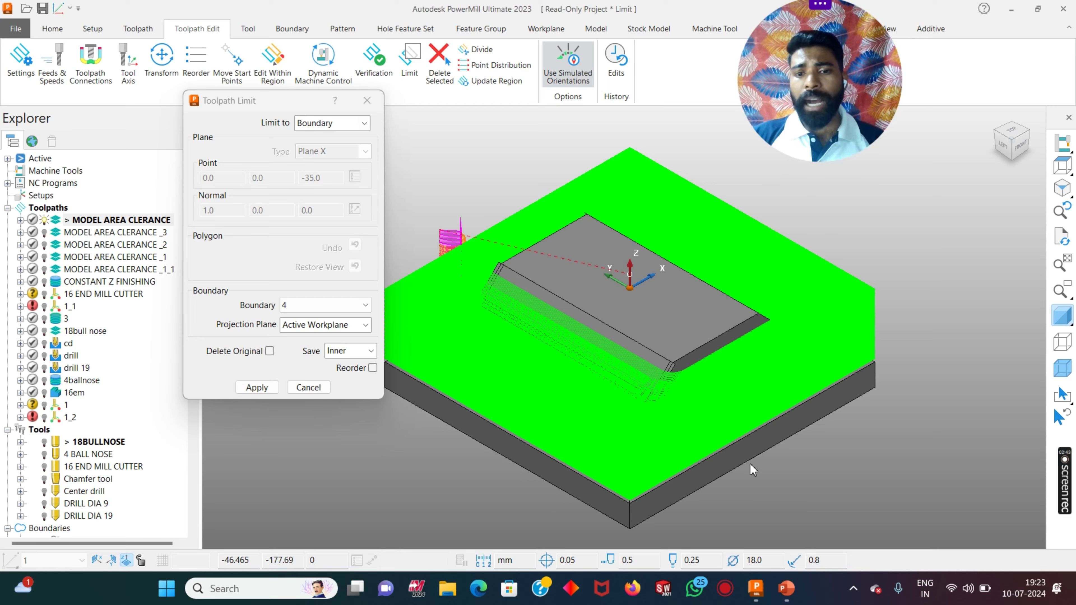
- Examine the MODEL AREA CLERANCE toolpath around the raised block from angled and top views
middle_click_drag(752, 468, 643, 281)
scroll(643, 280, "up", 2)
scroll(642, 279, "up", 2)
scroll(708, 329, "down", 3)
middle_click_drag(709, 330, 689, 398)
scroll(714, 372, "up", 2)
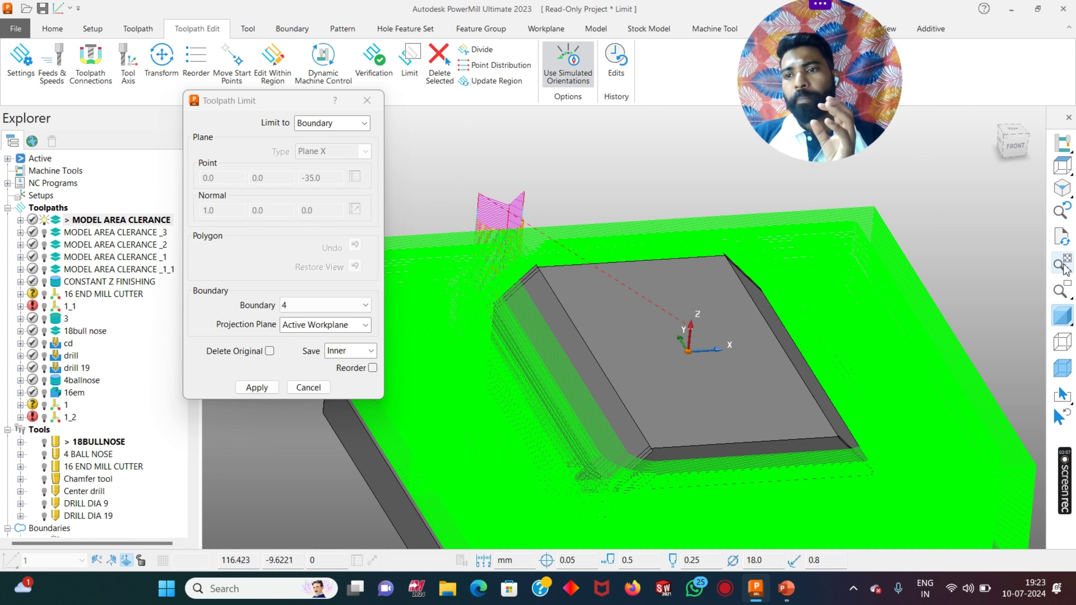
left_click(1057, 169)
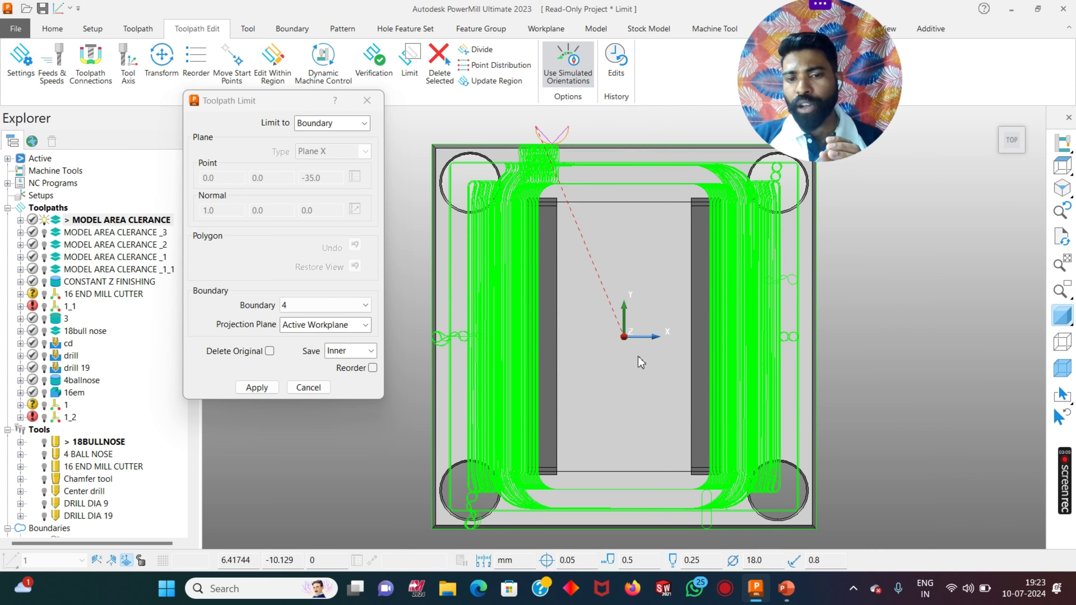
middle_click_drag(638, 358, 643, 192)
scroll(645, 196, "up", 2)
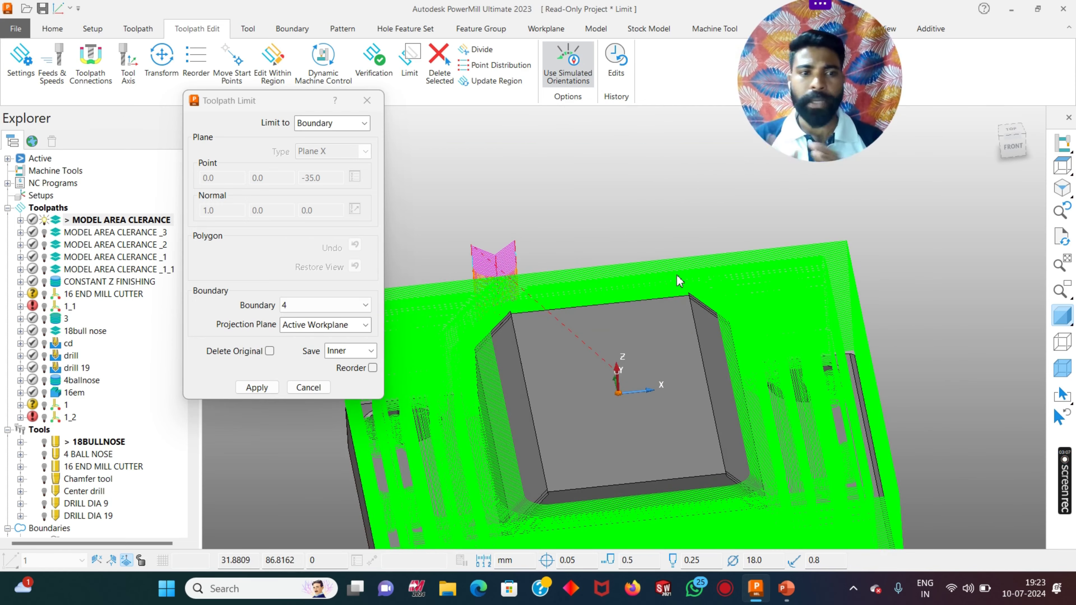
- Limit the MODEL AREA CLERANCE toolpath with a Plane X at 0.0, saving the inner part and keeping the original
left_click(303, 124)
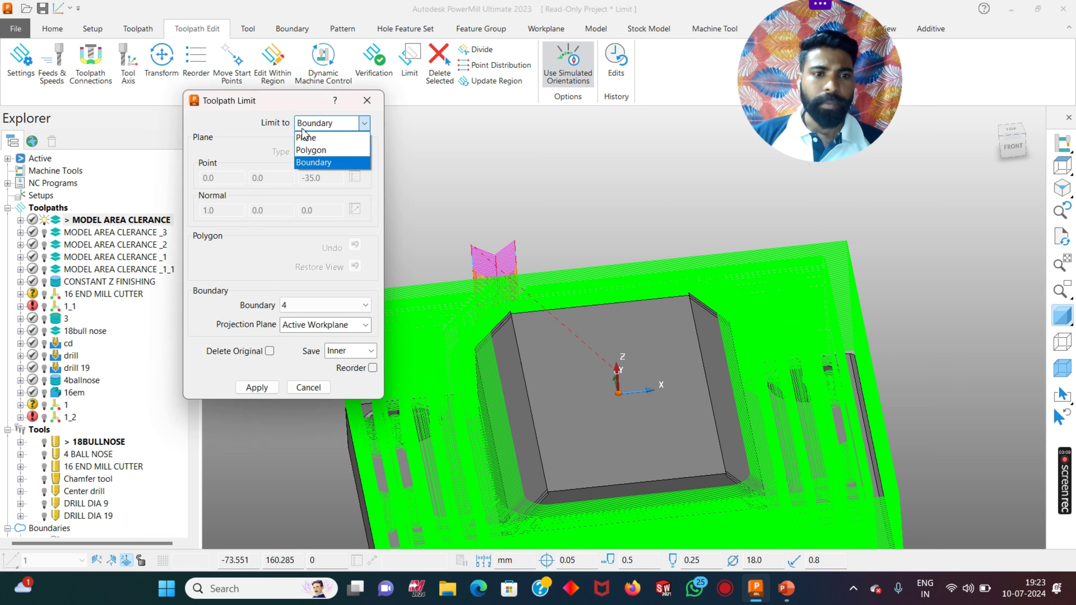
left_click(306, 137)
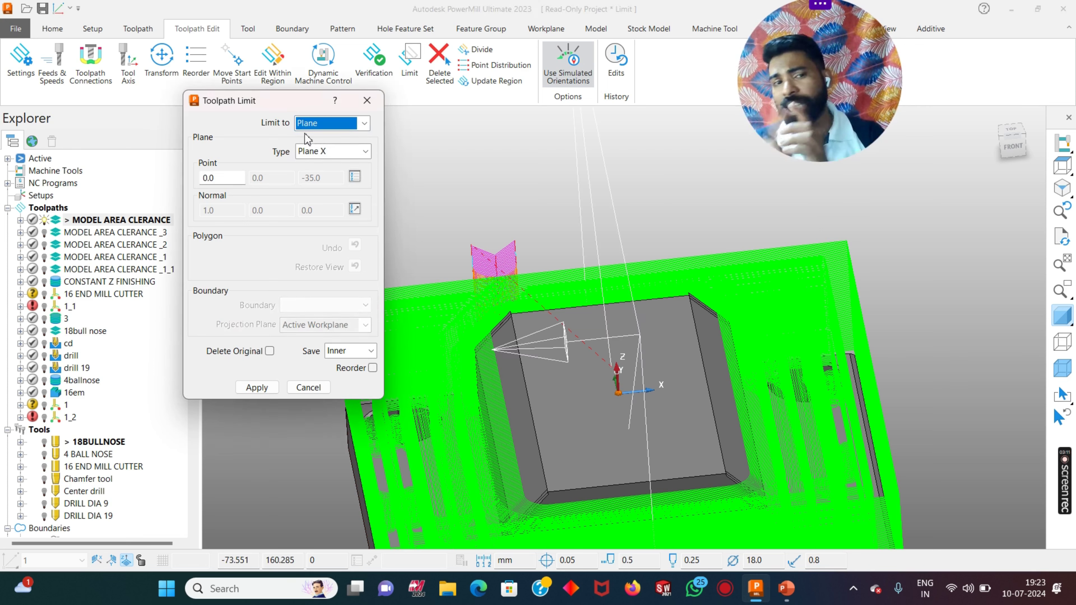
left_click(304, 153)
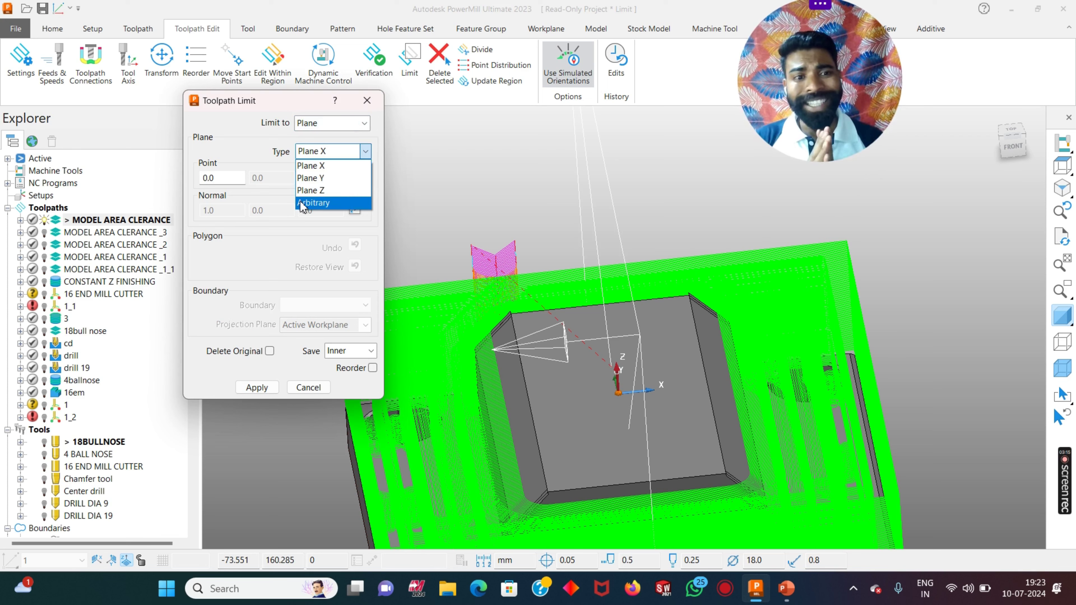
left_click(306, 167)
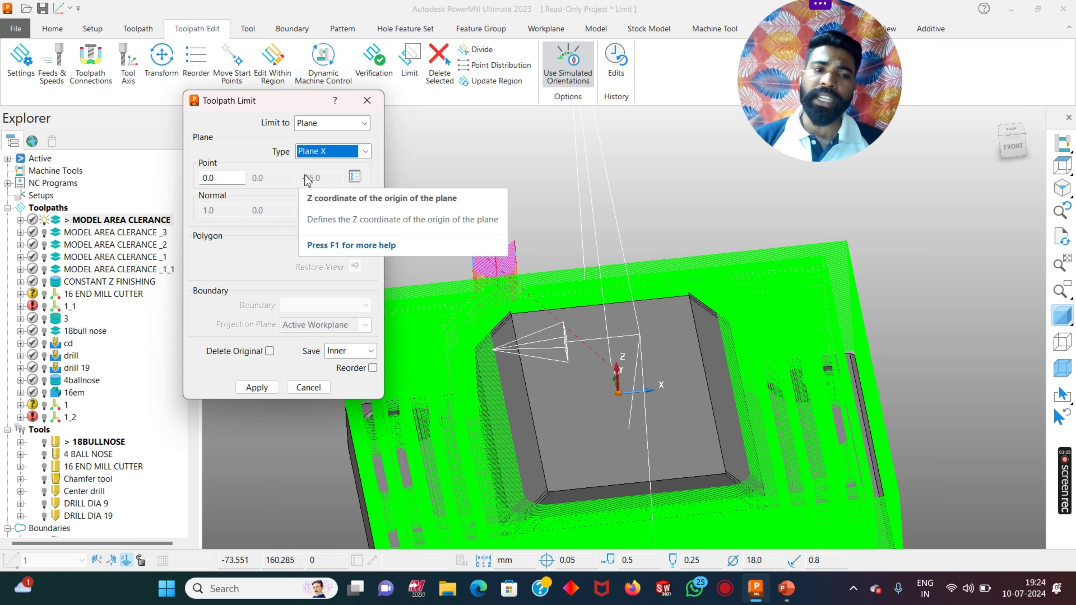
scroll(627, 199, "down", 3)
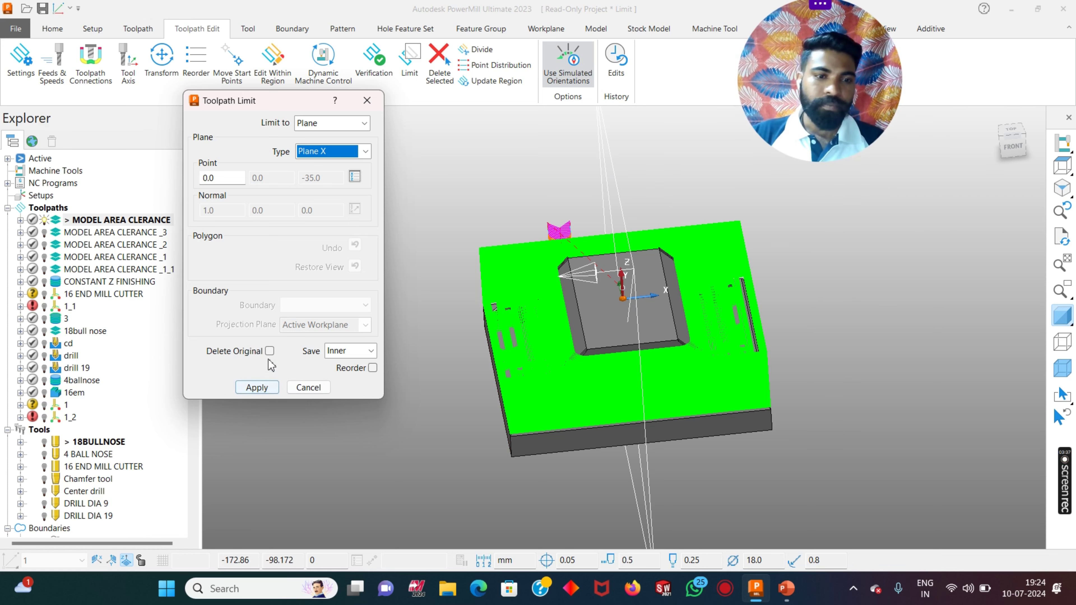
left_click(253, 388)
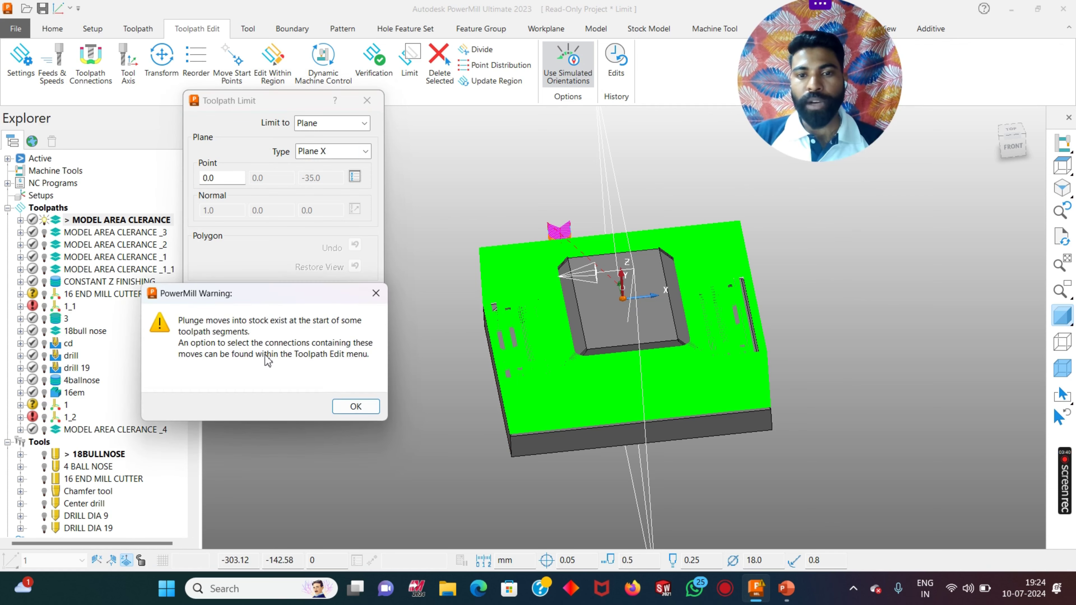
left_click(355, 407)
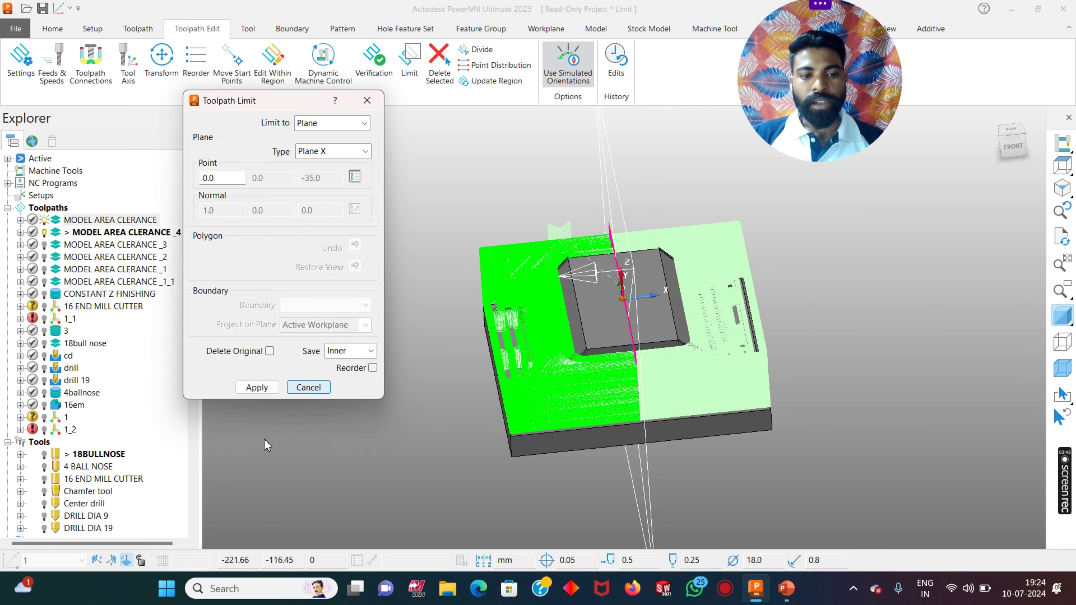
left_click(309, 388)
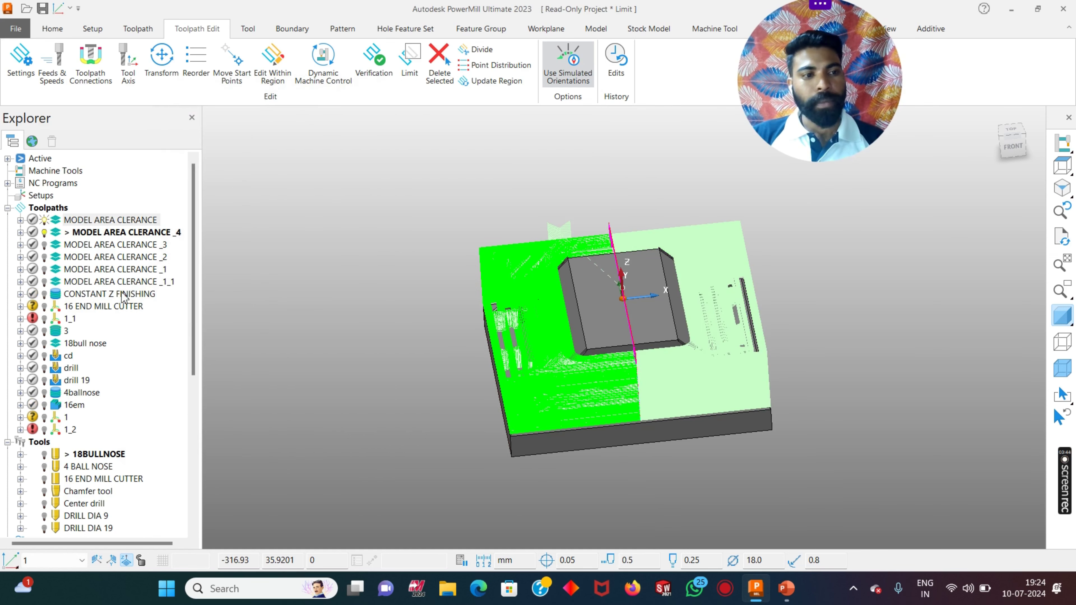
- Hide the original toolpath to inspect the limited half, and hide MODEL AREA CLERANCE _4 as well
left_click(44, 219)
middle_click_drag(563, 321, 623, 266)
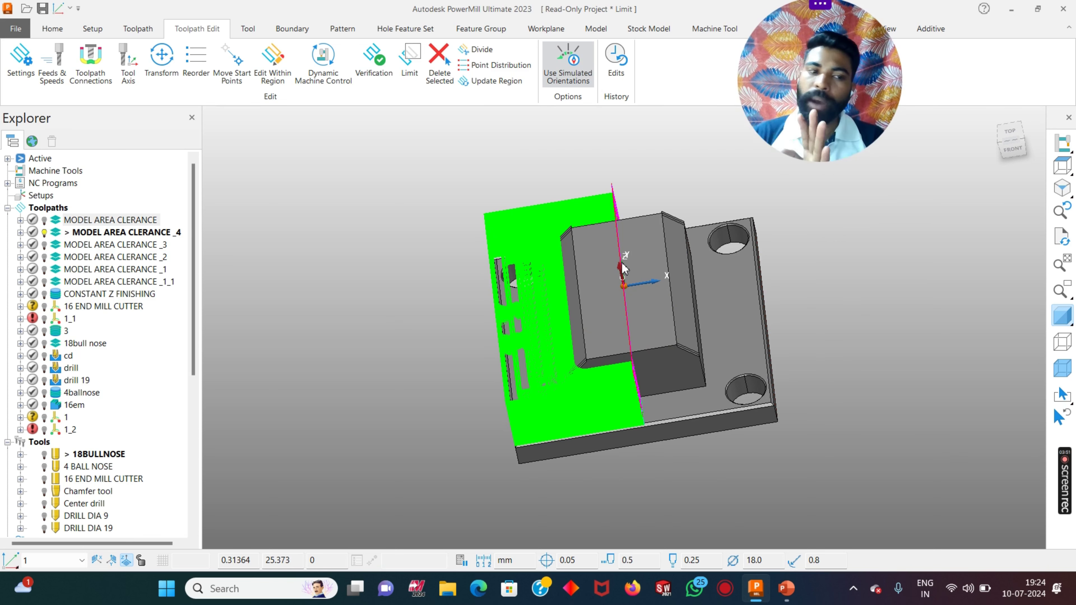
left_click(41, 233)
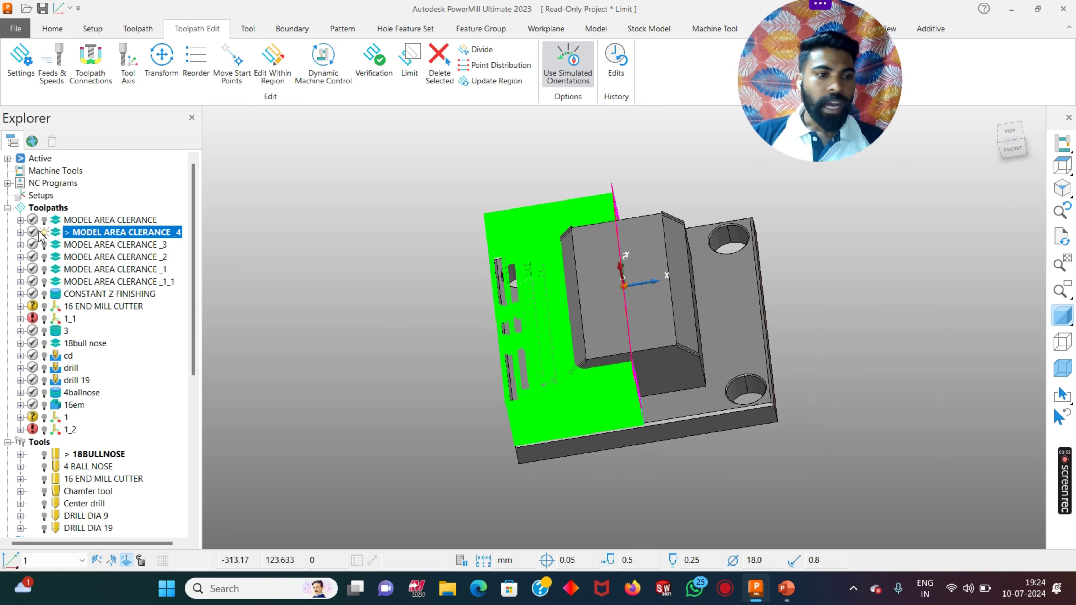
left_click(43, 232)
- Activate the original MODEL AREA CLERANCE toolpath and open its limit settings
right_click(76, 220)
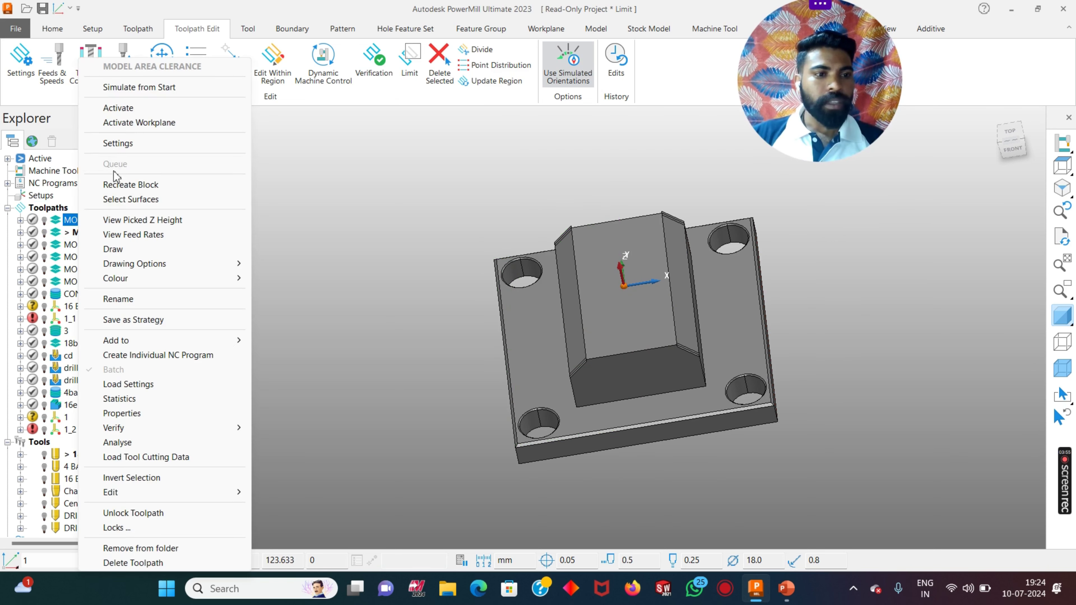
left_click(118, 108)
right_click(111, 220)
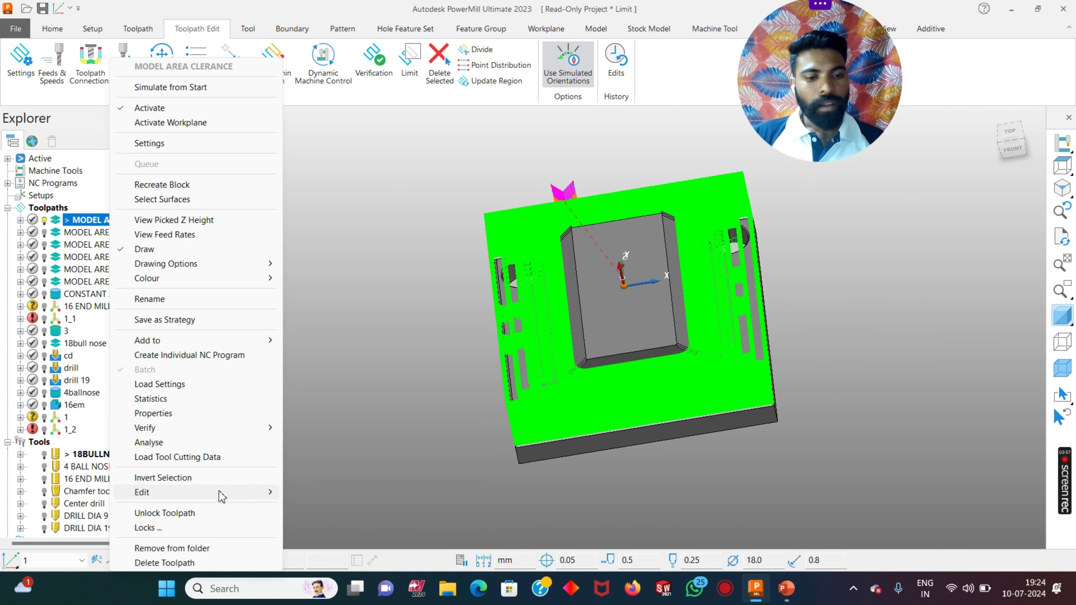
mouse_move(221, 495)
left_click(318, 55)
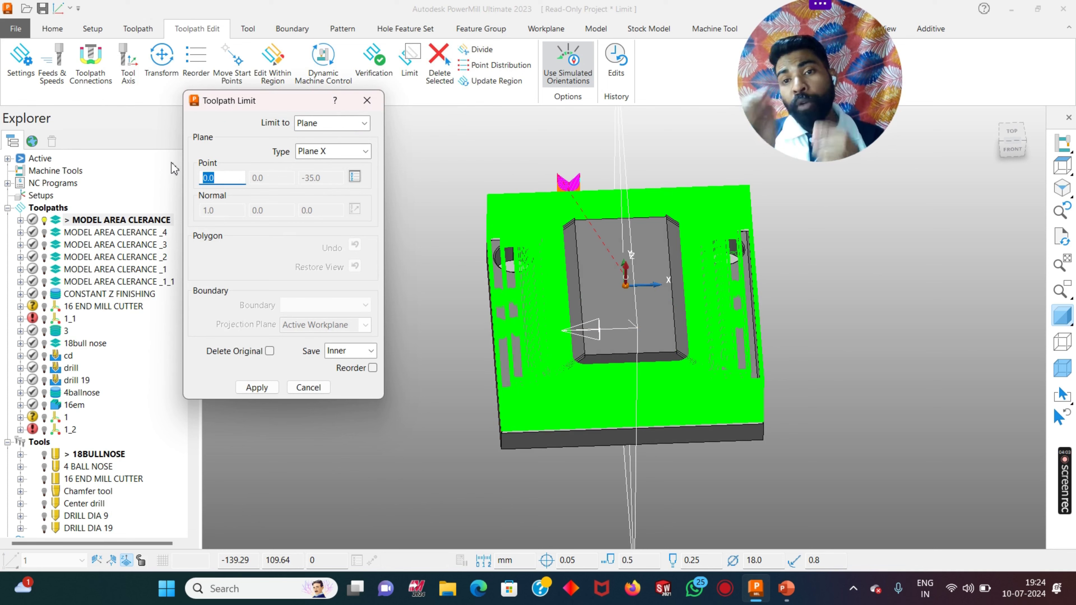
- Try X positions of 20.0 and 100.0 for the limiting plane
type("20")
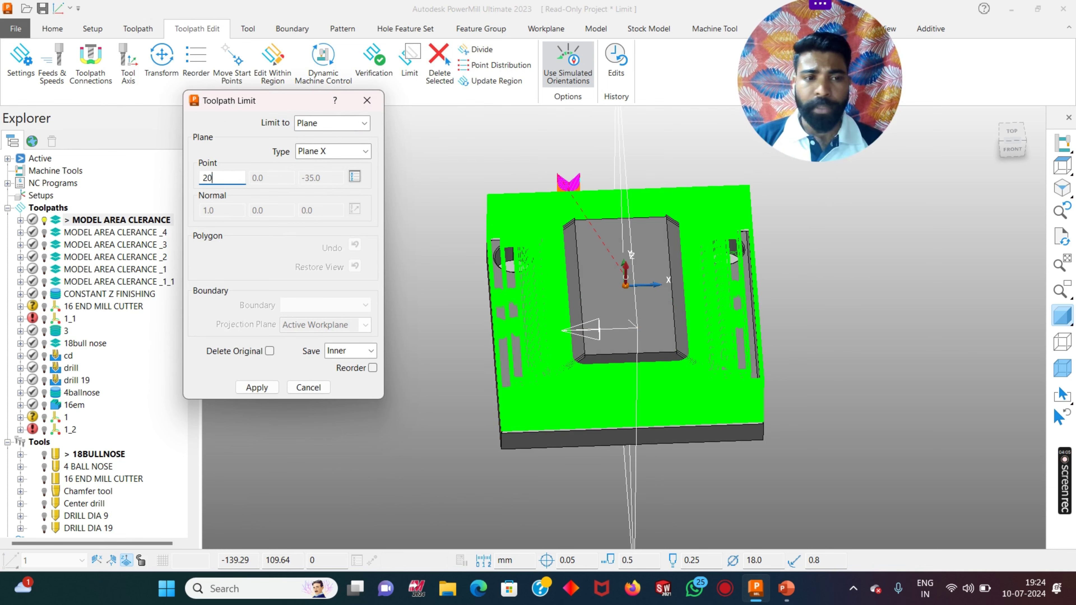
type(".0")
key("Return")
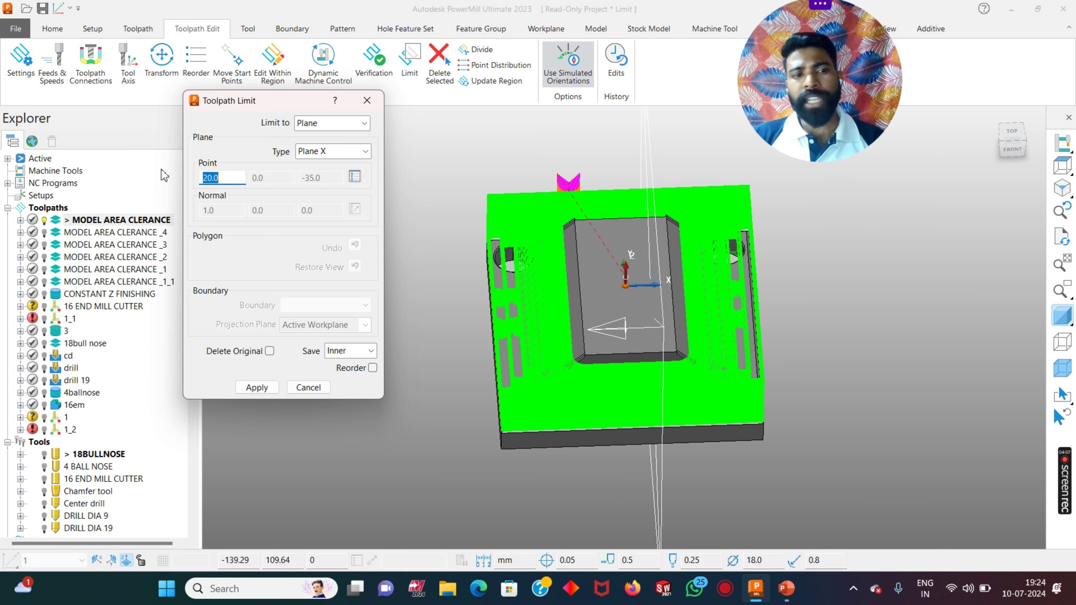
type("10")
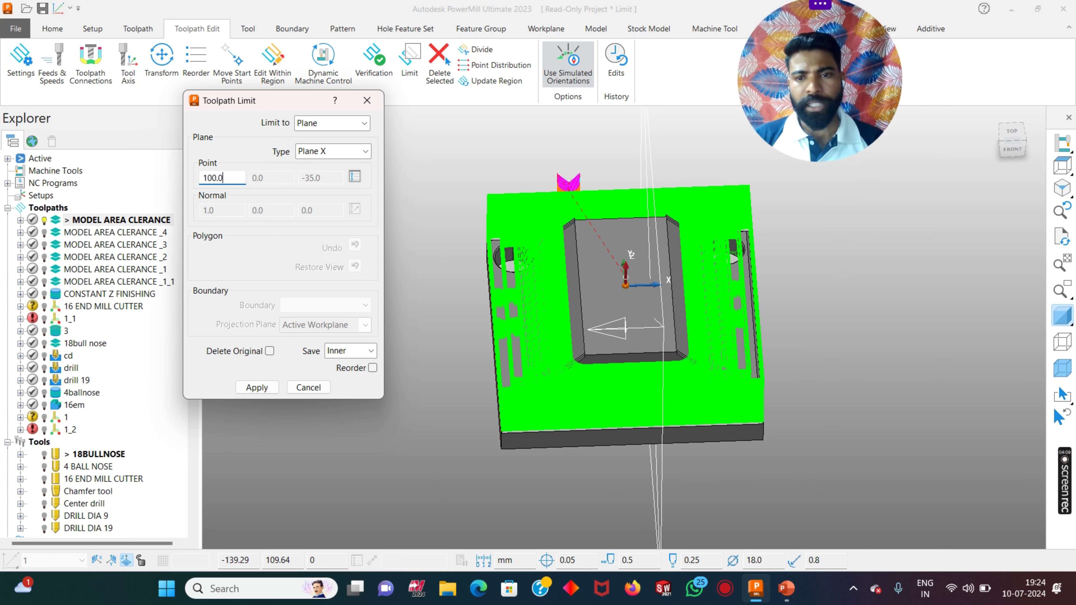
key("Return")
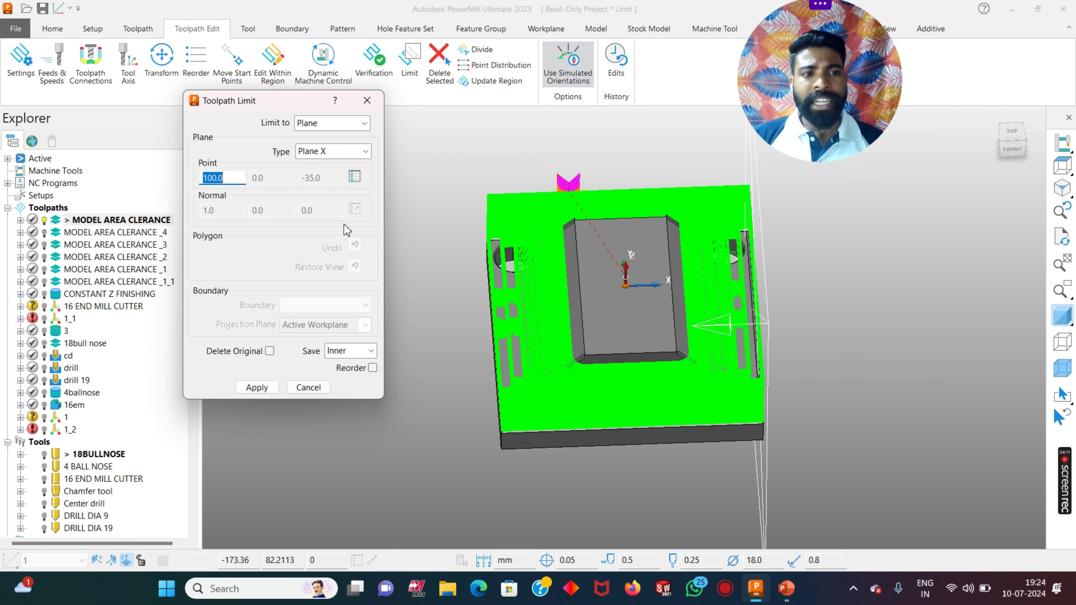
- Place the Plane X limit at about -62.26 by picking a point on the toolpath, and enable deleting the original
left_click(1069, 173)
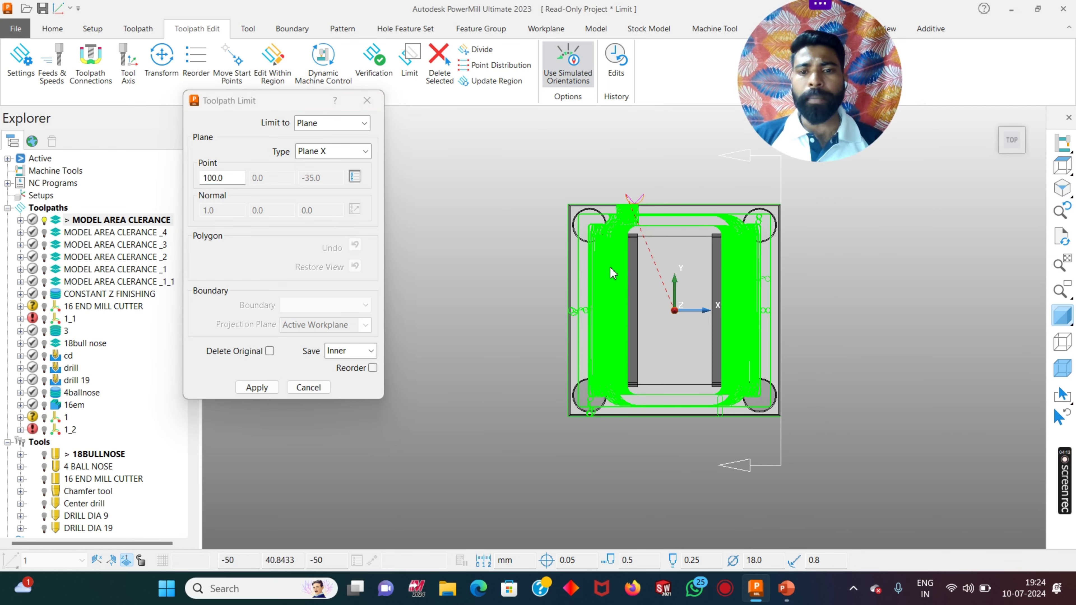
left_click(609, 268)
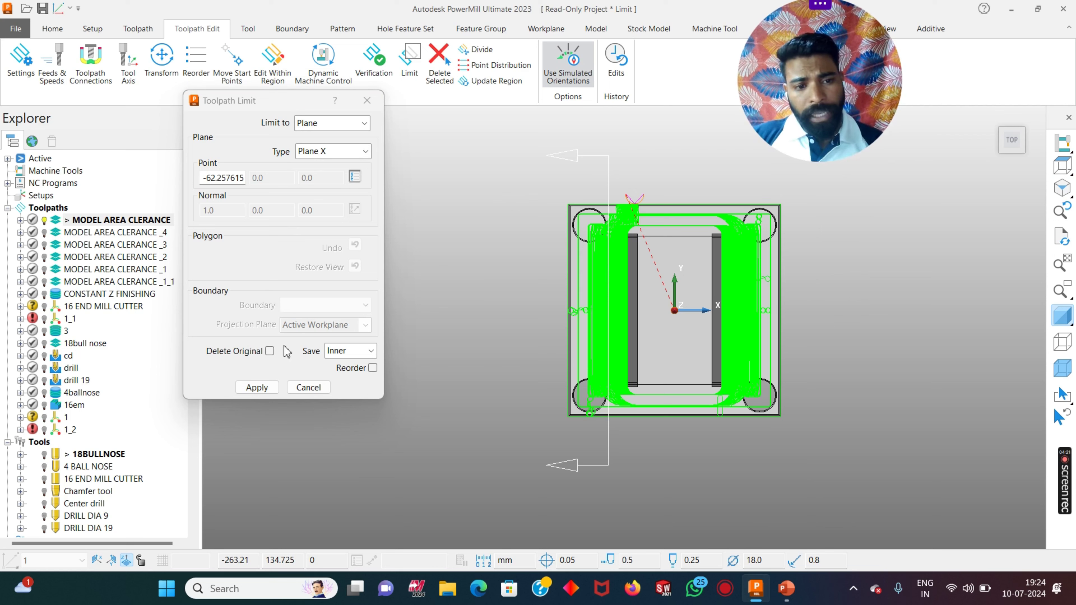
left_click(270, 351)
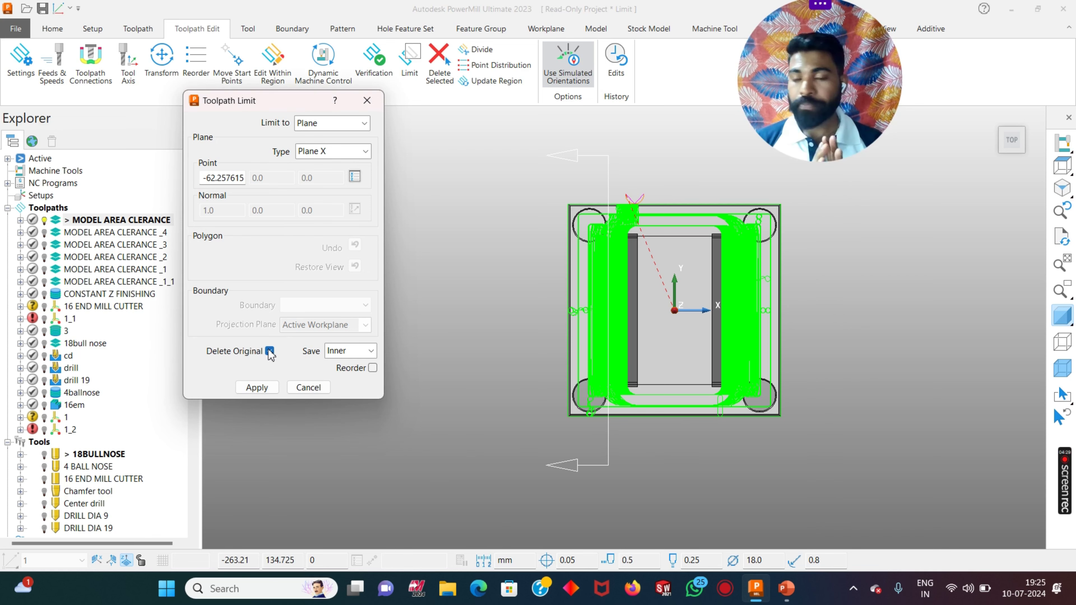
- Try the Outer save option to compare plane directions, and set the saved part back to Inner
left_click(338, 351)
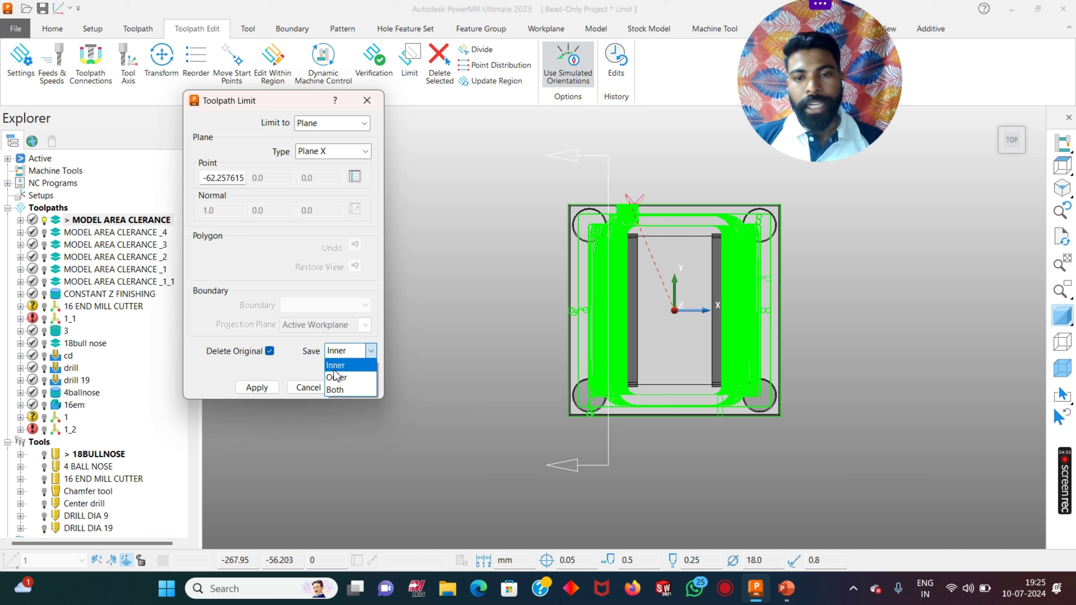
left_click(336, 366)
left_click(348, 356)
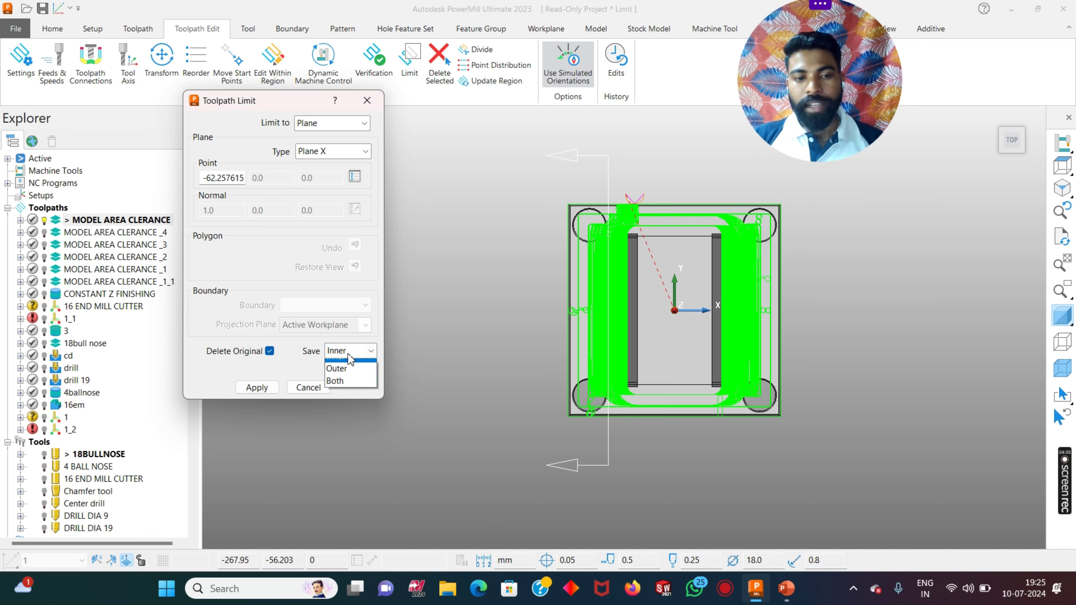
left_click(338, 368)
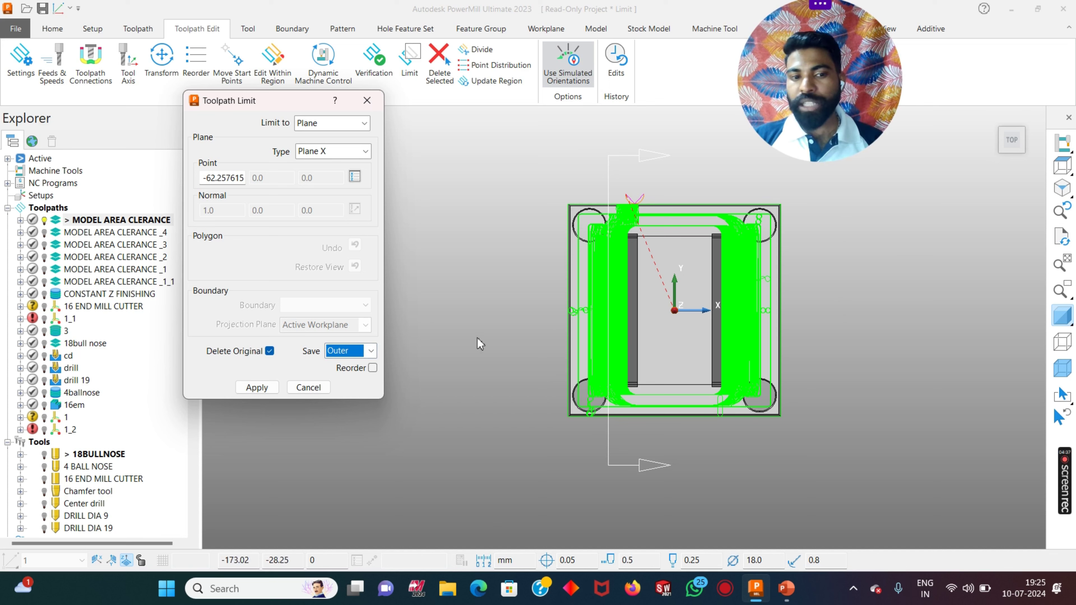
left_click(352, 350)
left_click(341, 371)
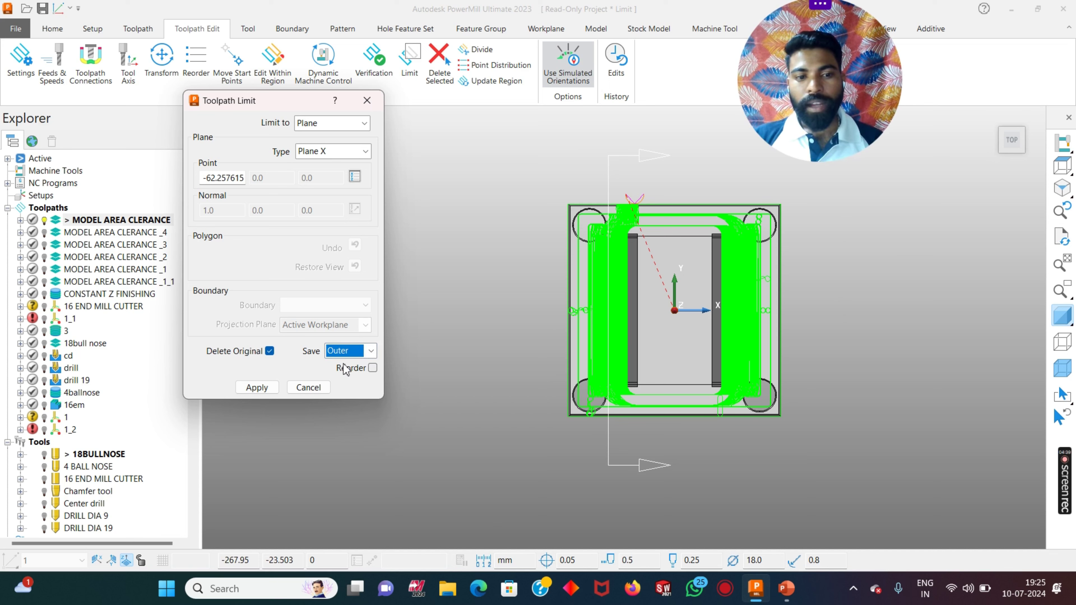
left_click(351, 350)
left_click(342, 368)
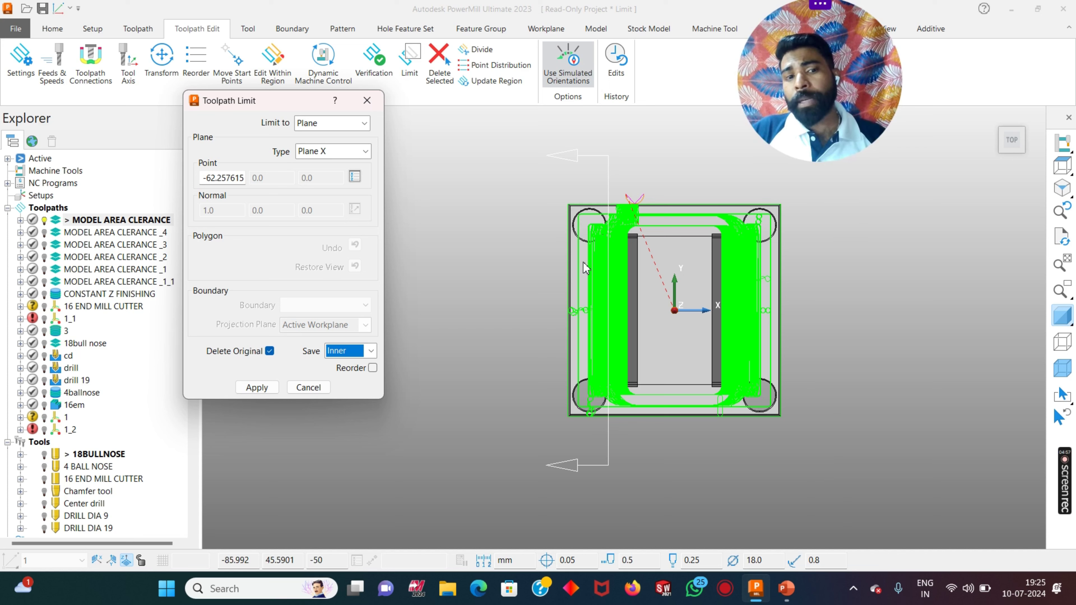
- Apply the limit to the toolpath and inspect the remaining strip from an angle and from above
left_click(257, 387)
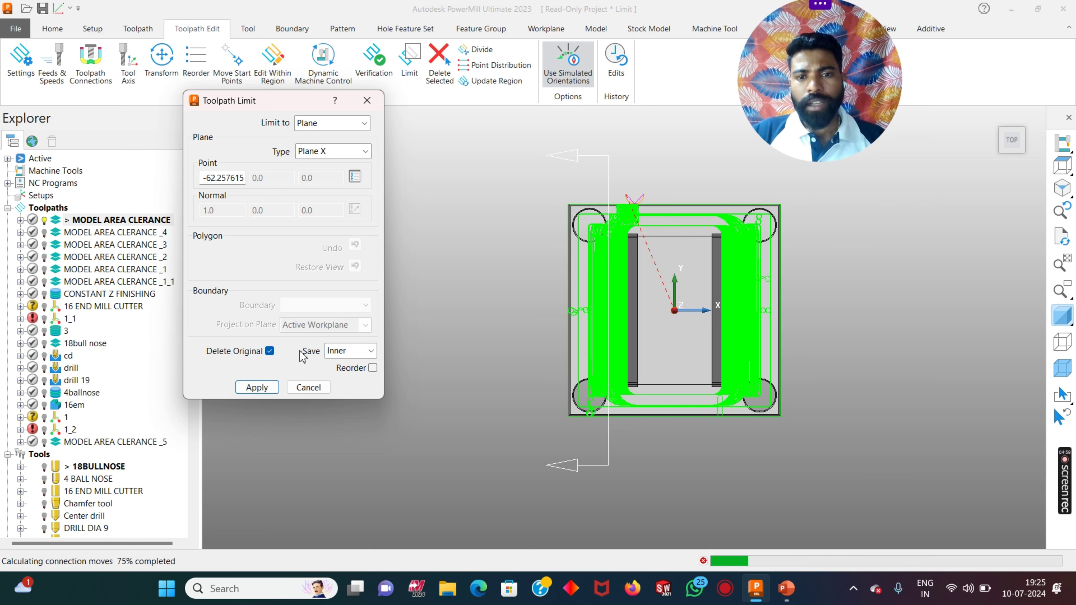
left_click(403, 406)
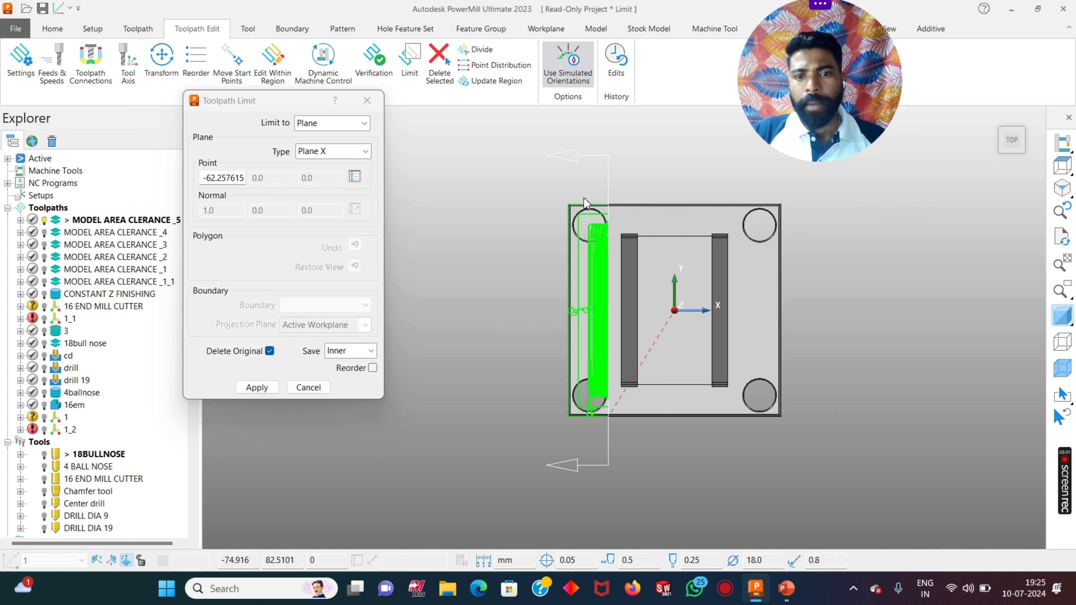
middle_click_drag(583, 198, 577, 181)
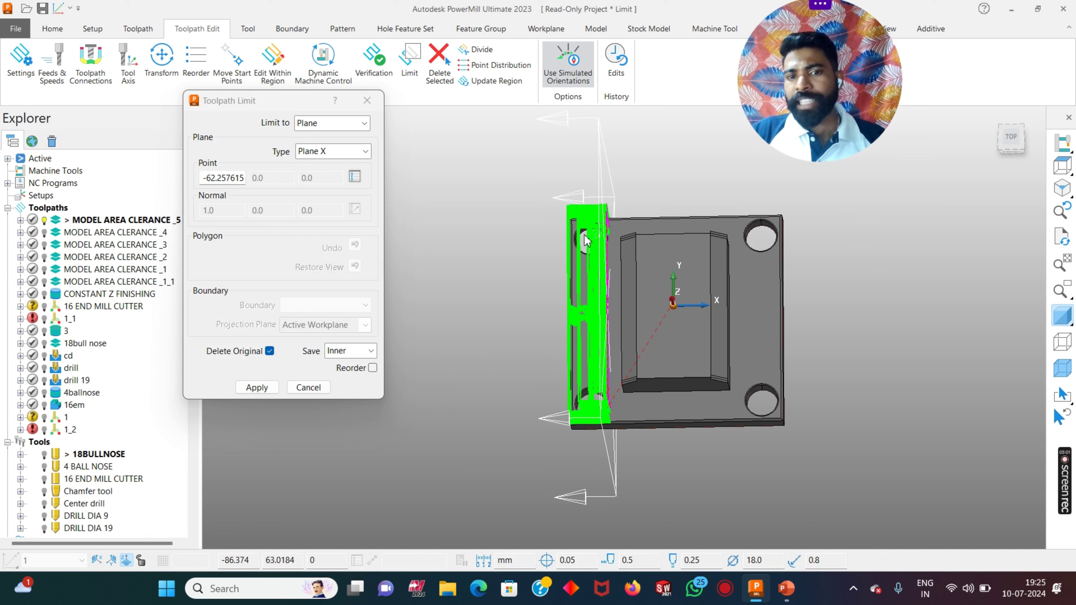
left_click(1063, 163)
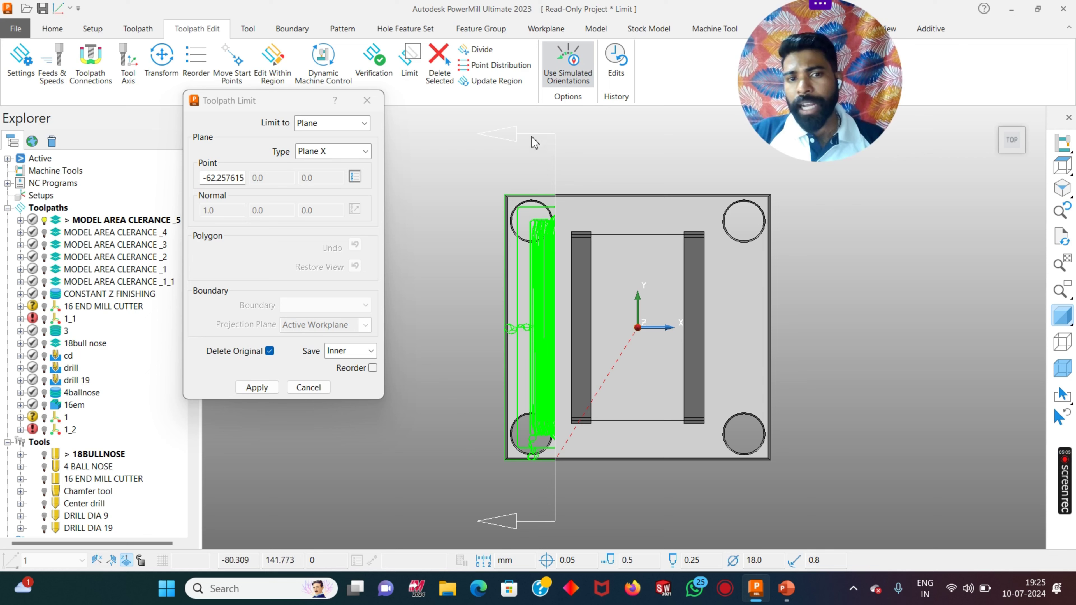
left_click(343, 356)
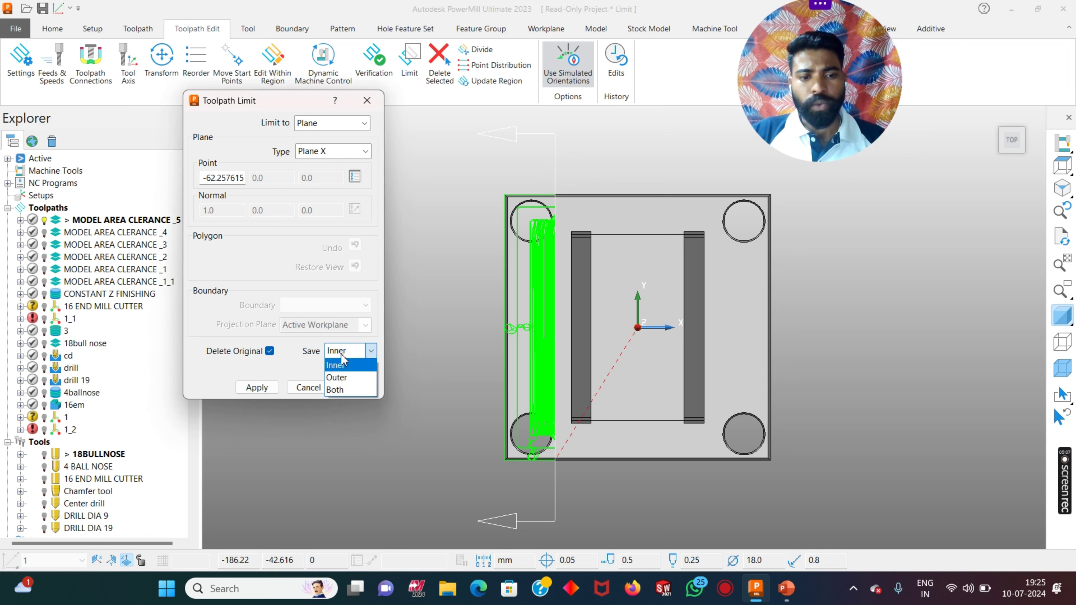
left_click(345, 375)
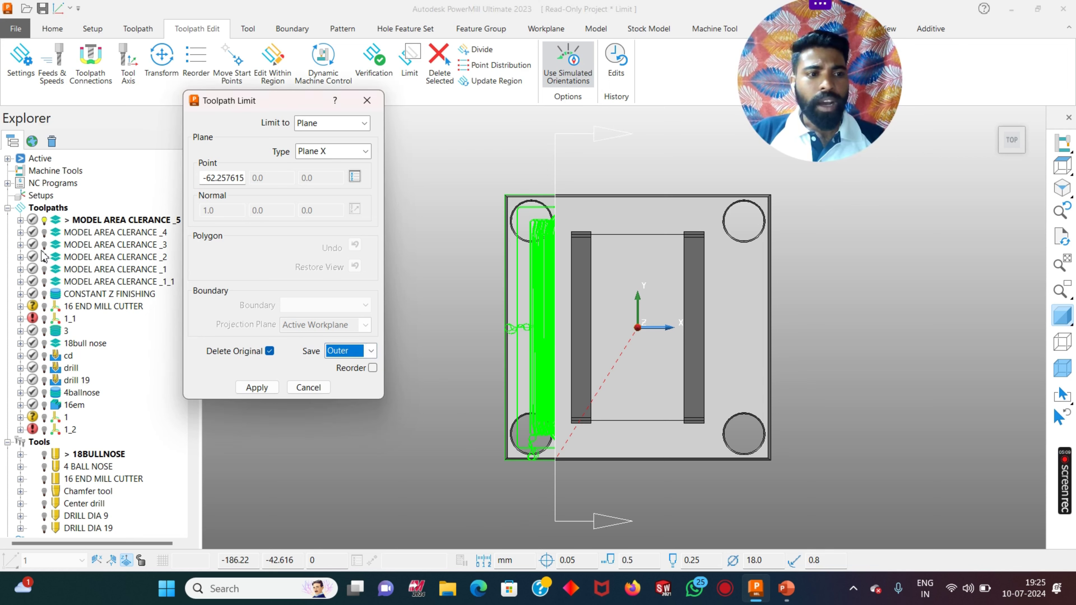
right_click(82, 223)
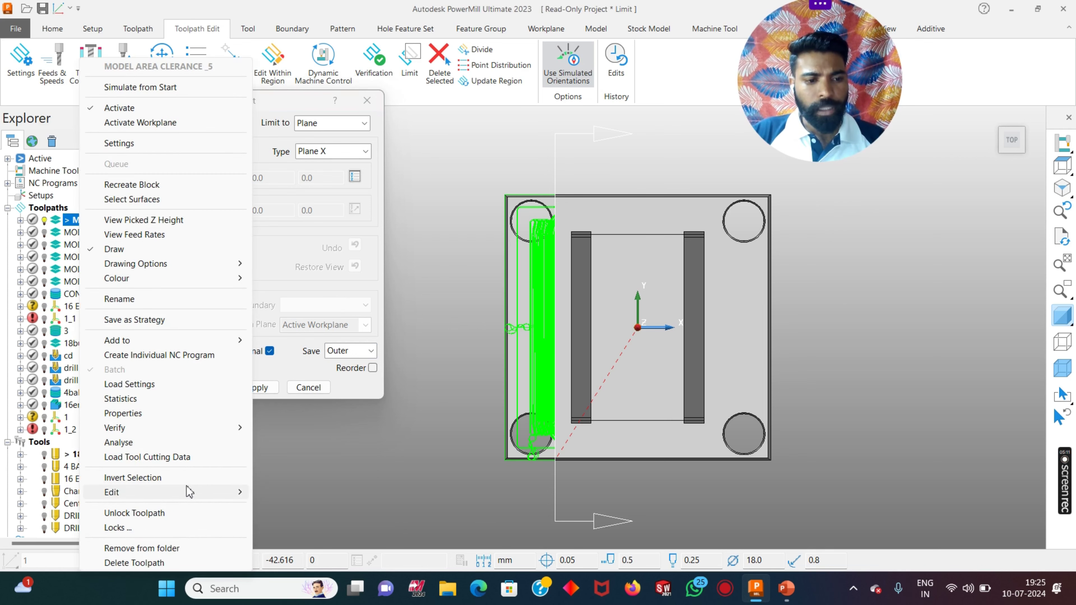
mouse_move(228, 492)
left_click(286, 52)
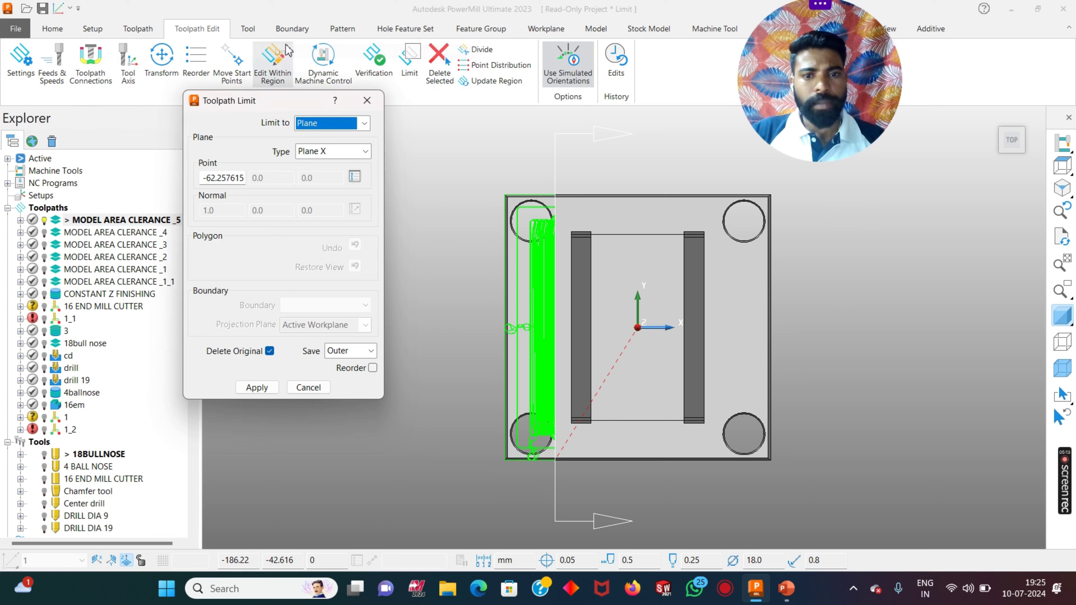
right_click(94, 219)
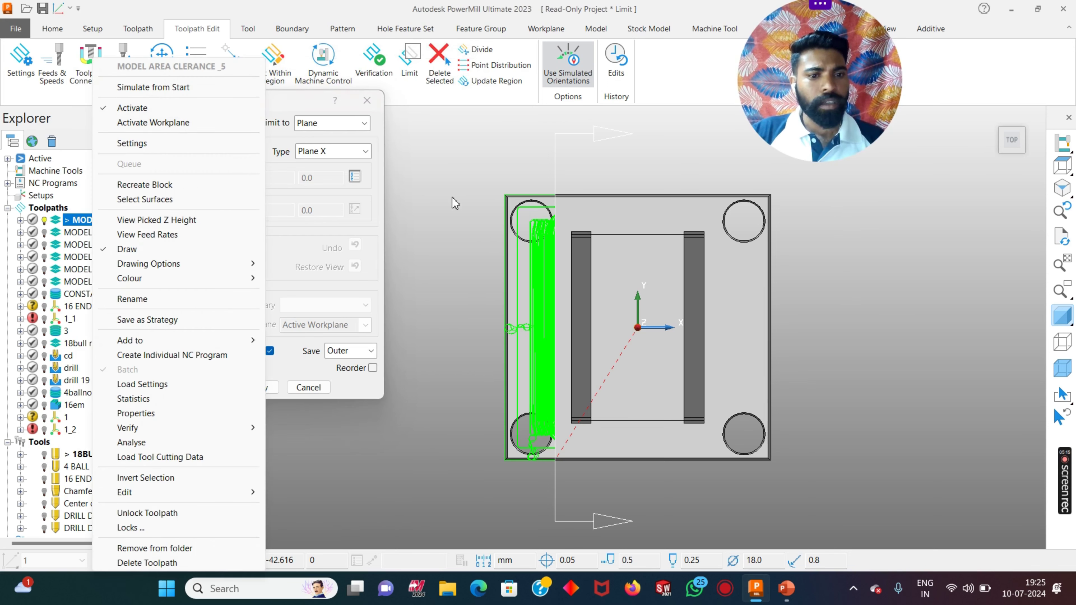
left_click(369, 101)
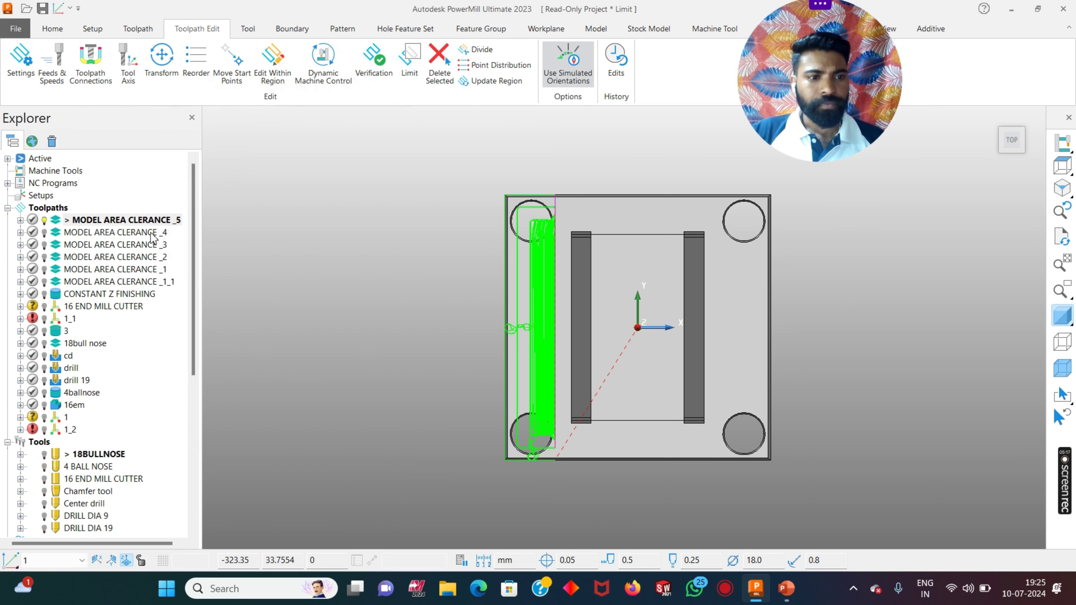
left_click(141, 220)
right_click(141, 221)
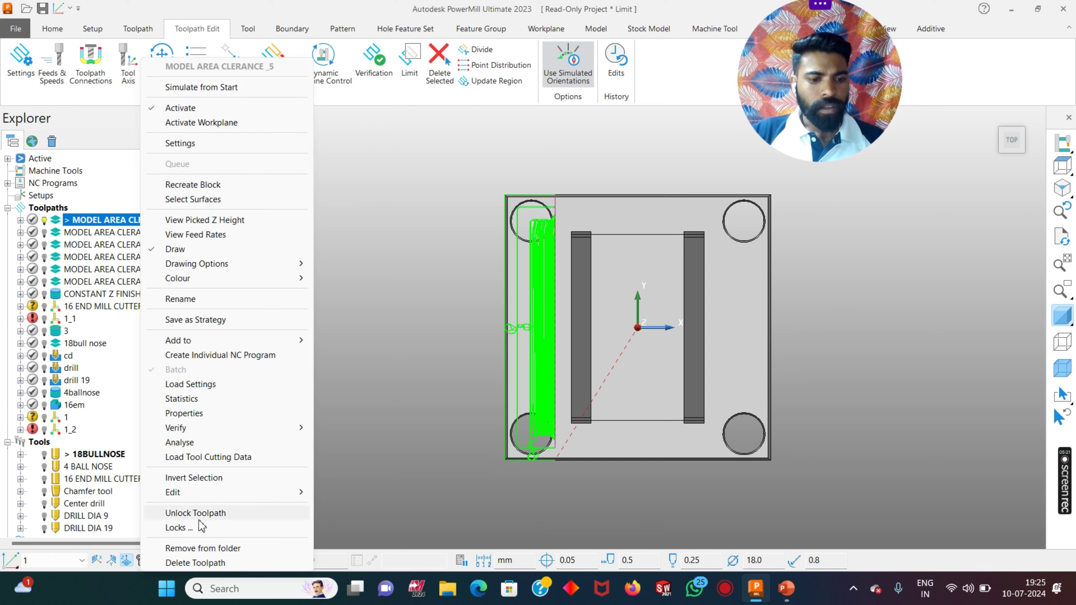
left_click(520, 367)
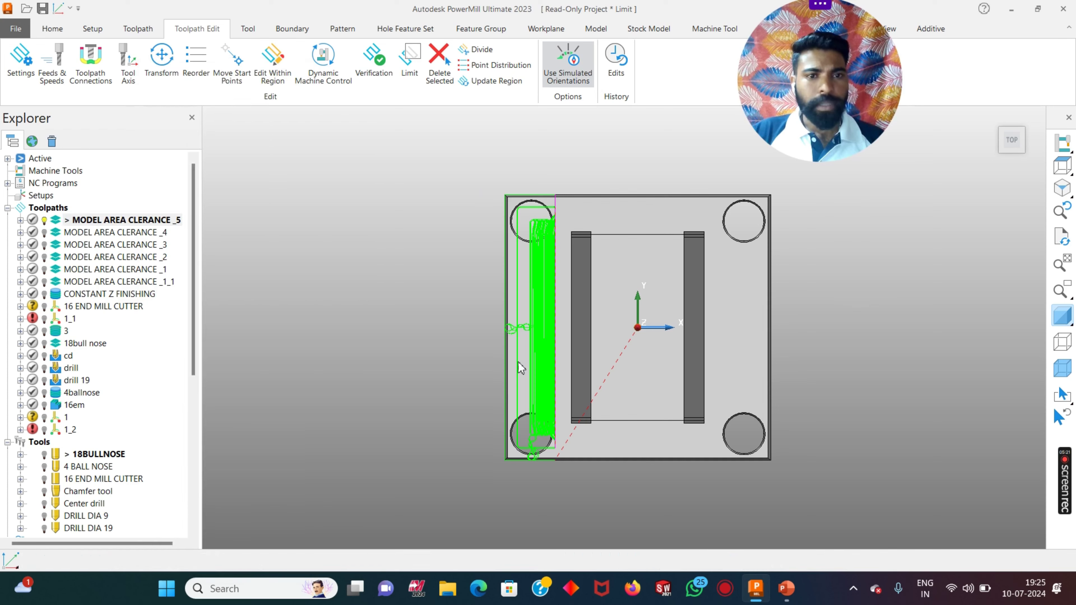
- Display MODEL AREA CLERANCE _4 alone to inspect it, and switch the display back to MODEL AREA CLERANCE _5
left_click(45, 231)
right_click(106, 233)
left_click(360, 165)
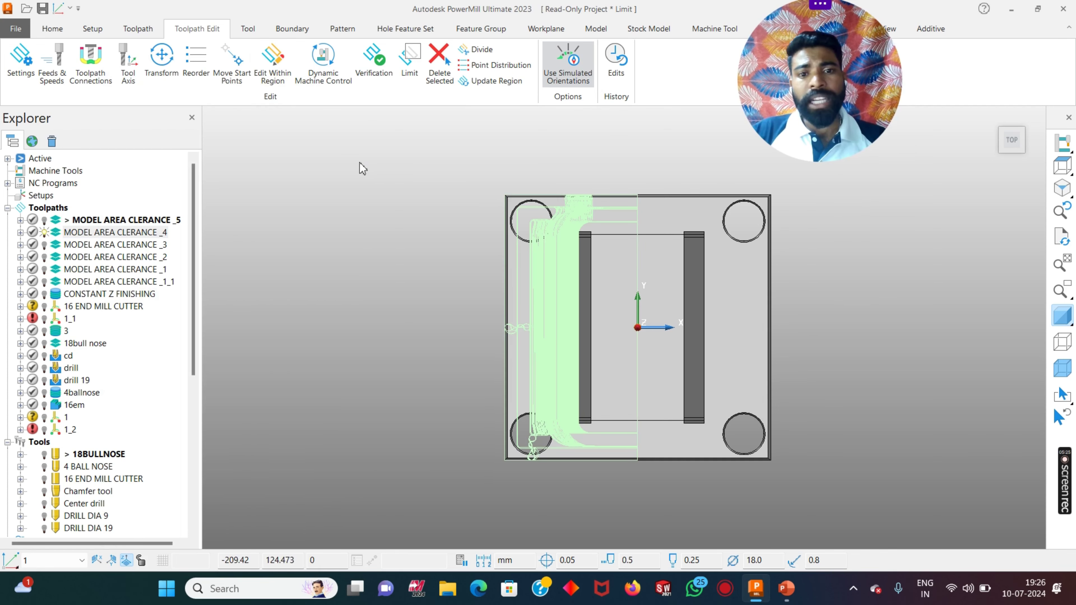
middle_click_drag(540, 333, 541, 333)
left_click(1061, 166)
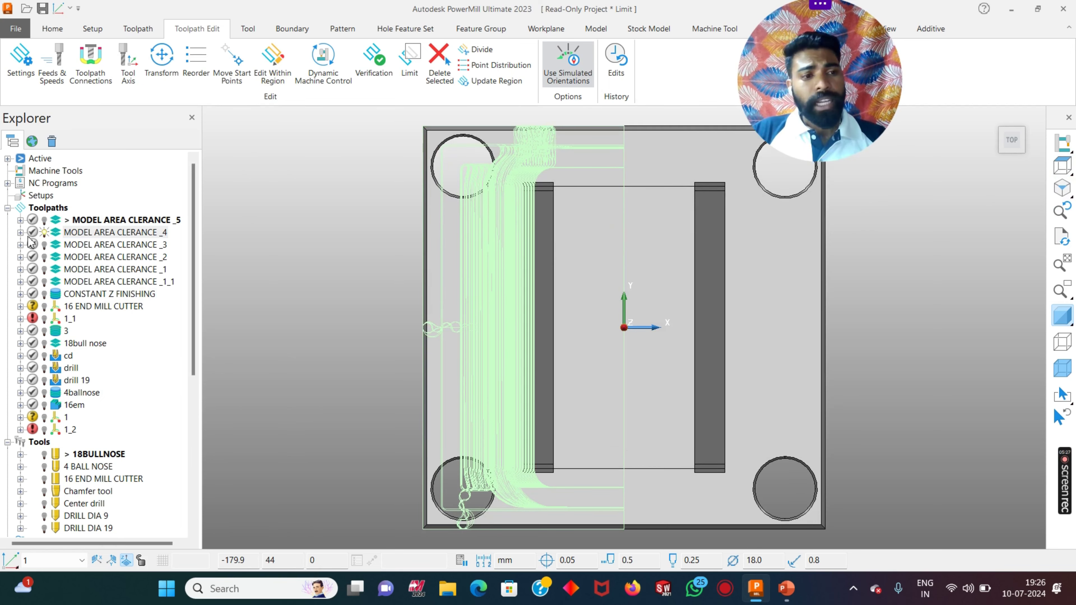
left_click(43, 231)
left_click(44, 220)
right_click(94, 220)
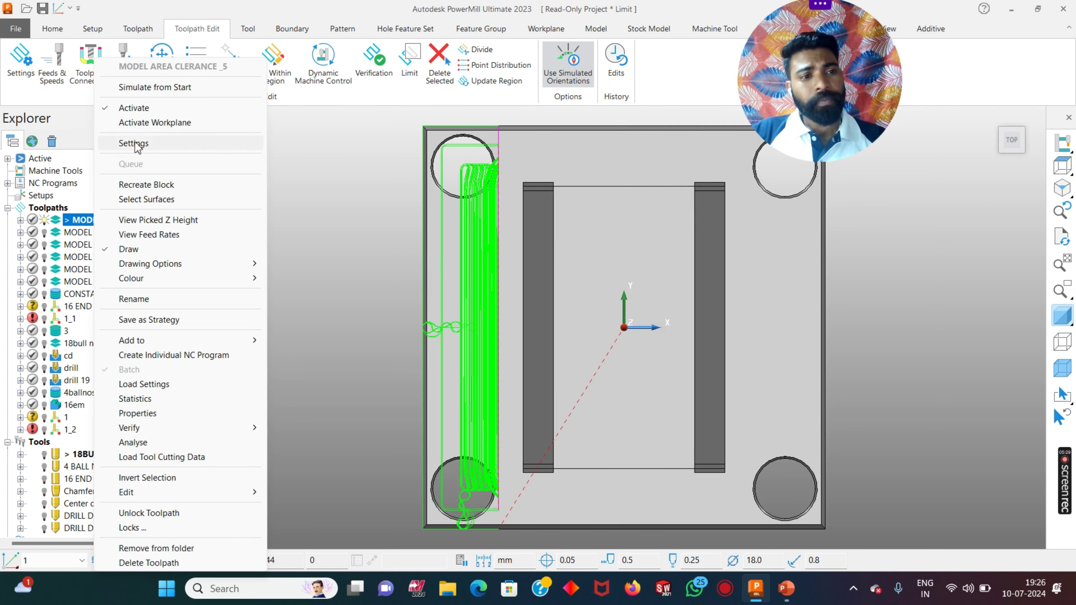
mouse_move(240, 492)
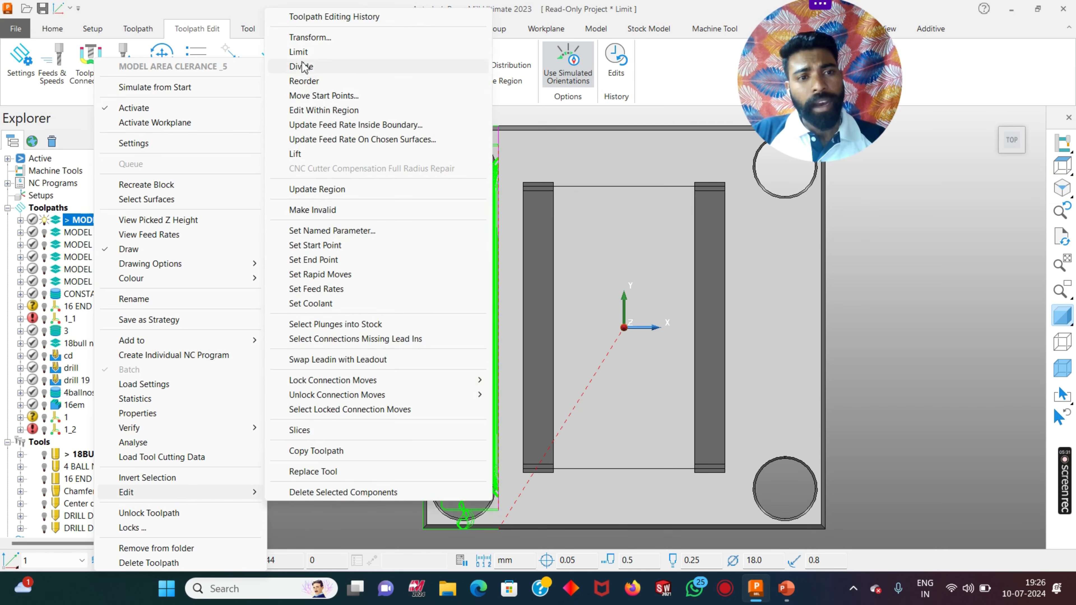
left_click(335, 53)
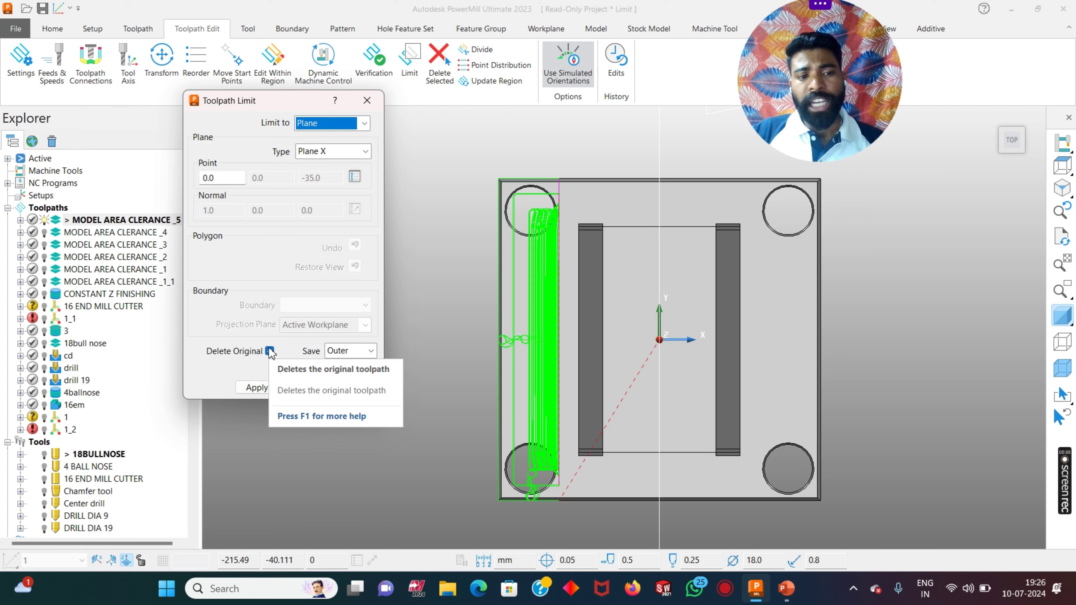
left_click(270, 351)
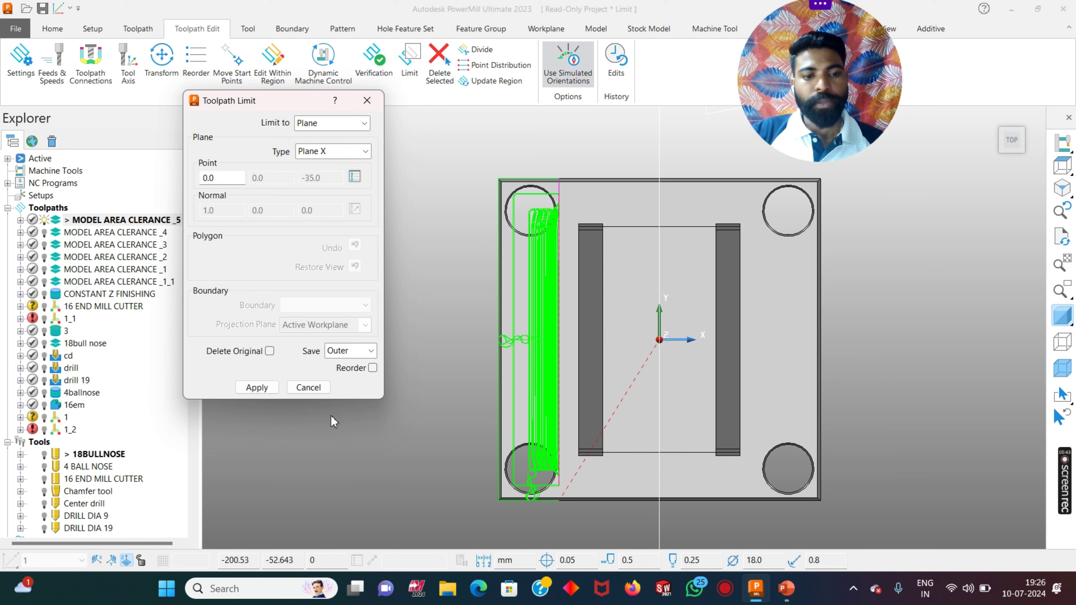
left_click(308, 387)
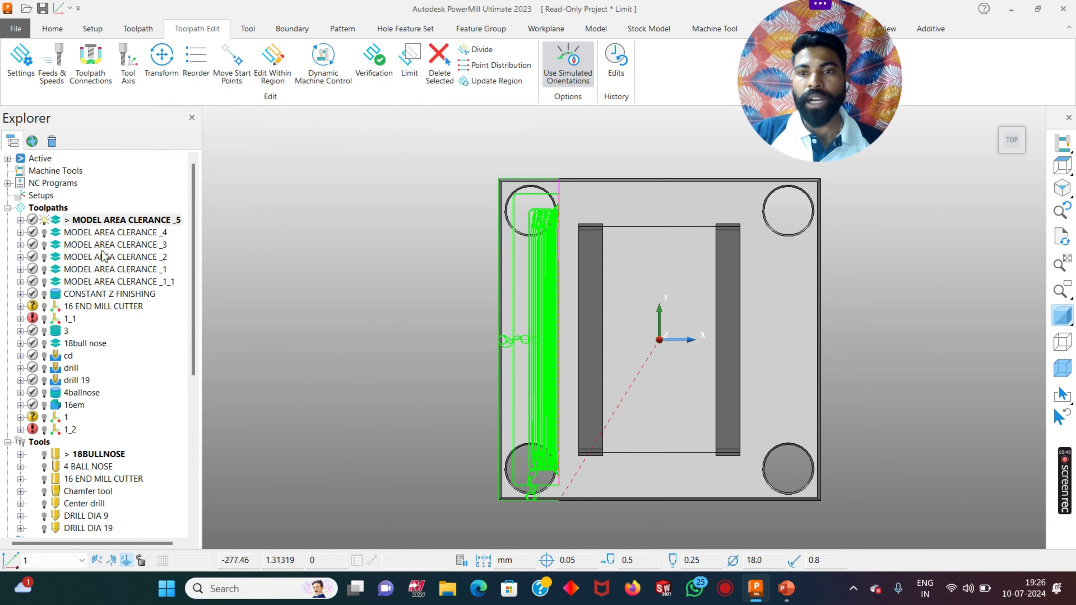
- Recover the deleted MODEL AREA CLERANCE toolpath from the recycle bin
left_click(52, 142)
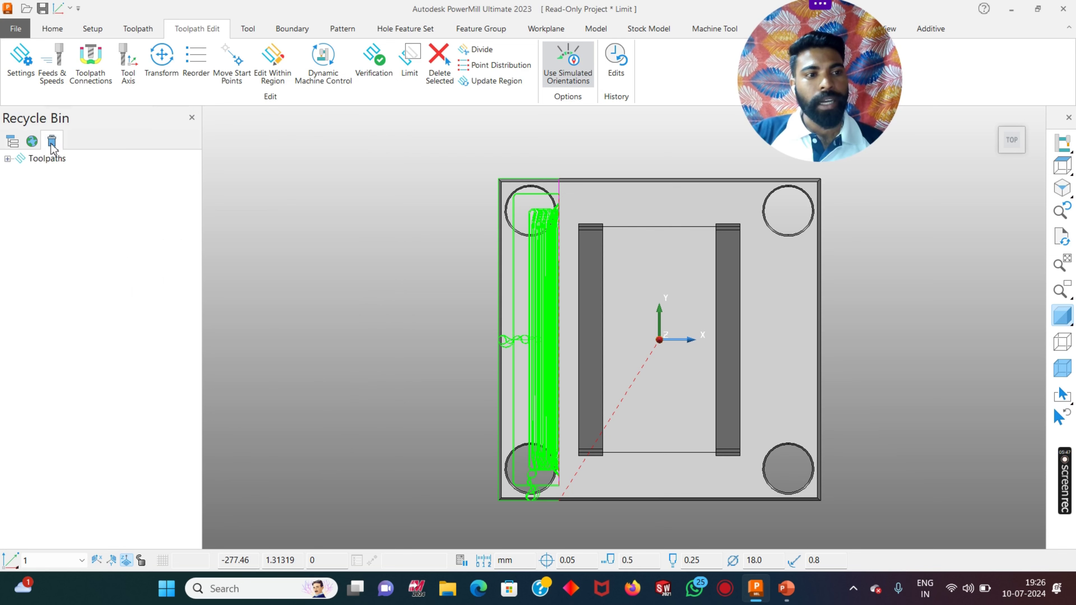
left_click(7, 158)
right_click(76, 171)
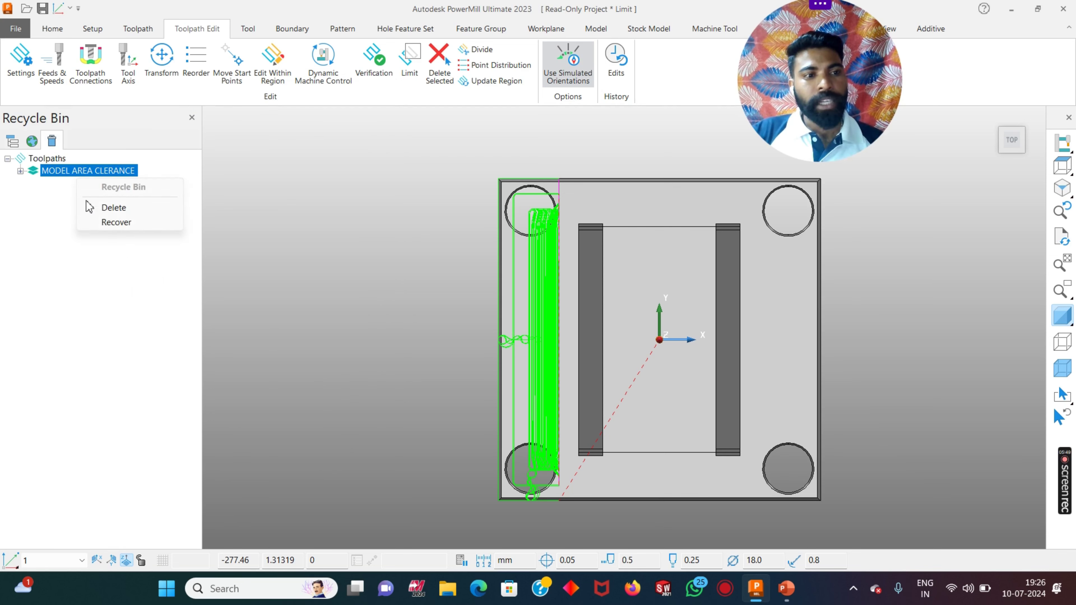
left_click(103, 224)
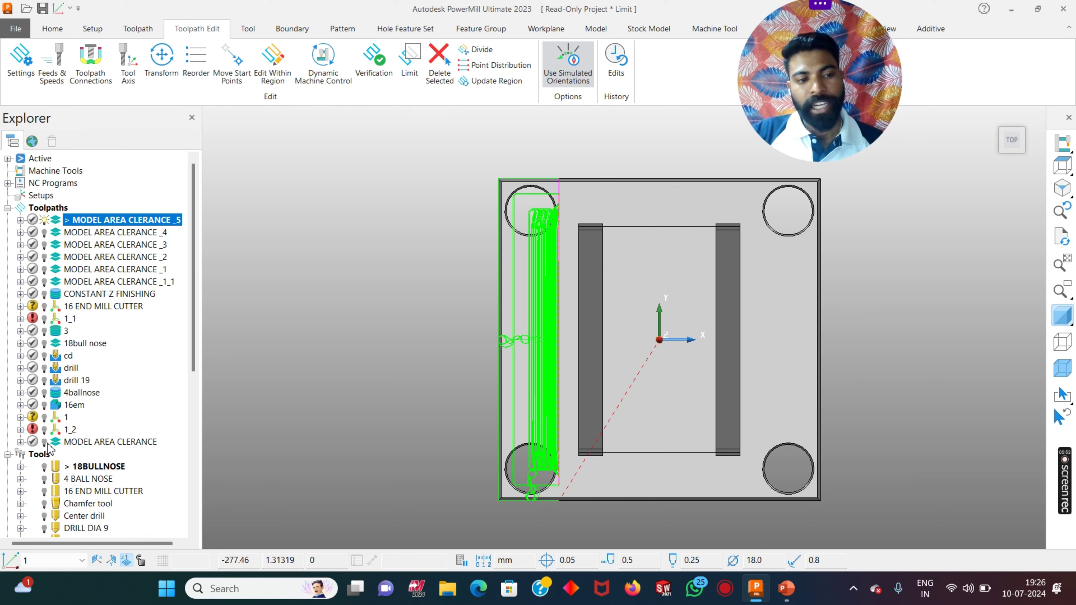
- Activate the recovered MODEL AREA CLERANCE toolpath and inspect it from an angle and from above
left_click(85, 442)
right_click(85, 441)
left_click(132, 108)
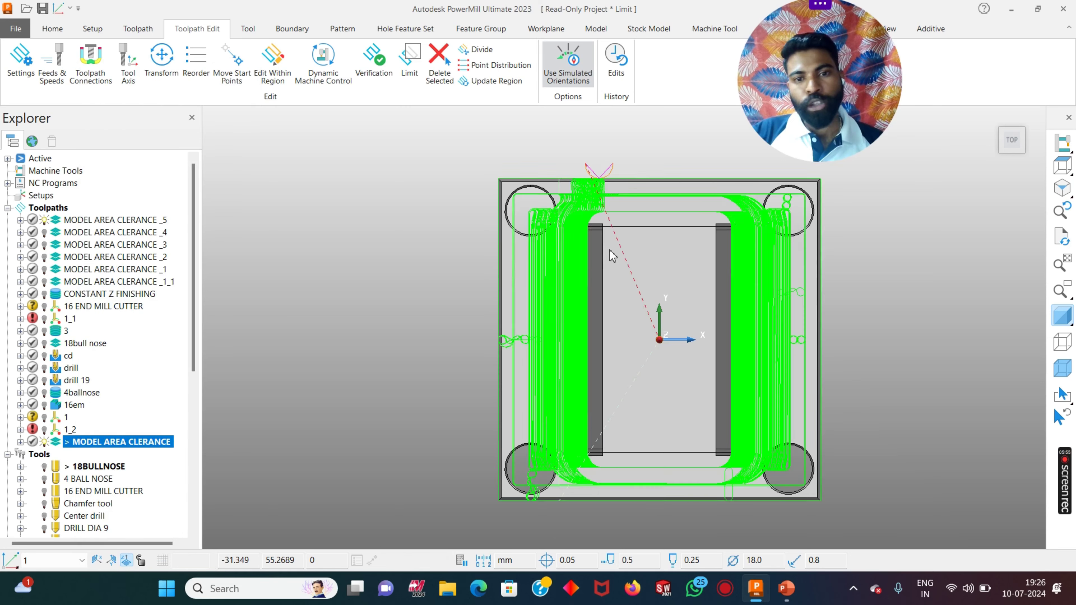
middle_click_drag(609, 250, 593, 229)
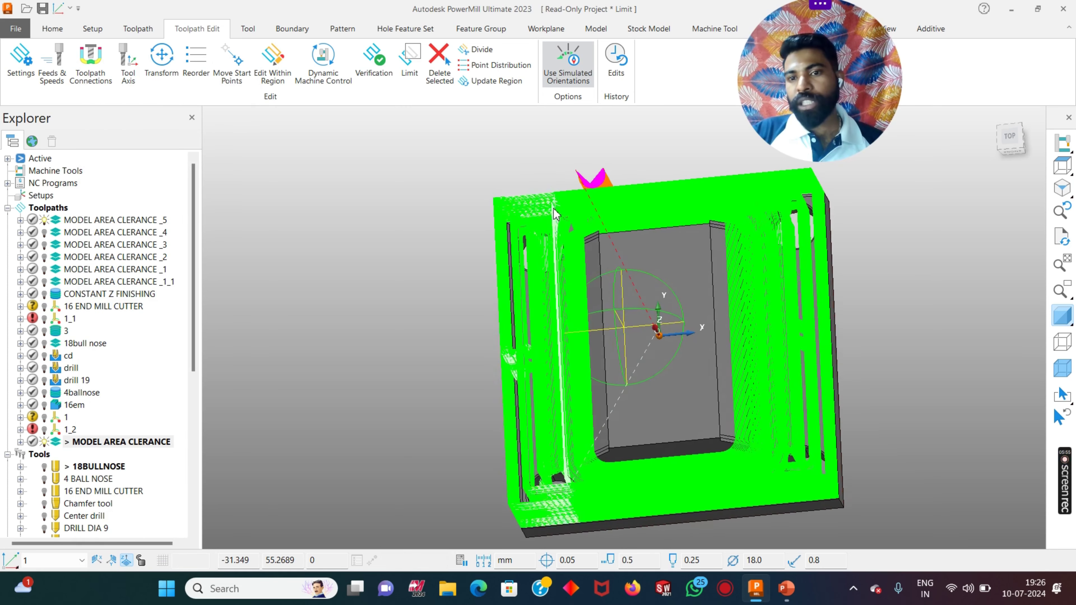
left_click(1060, 166)
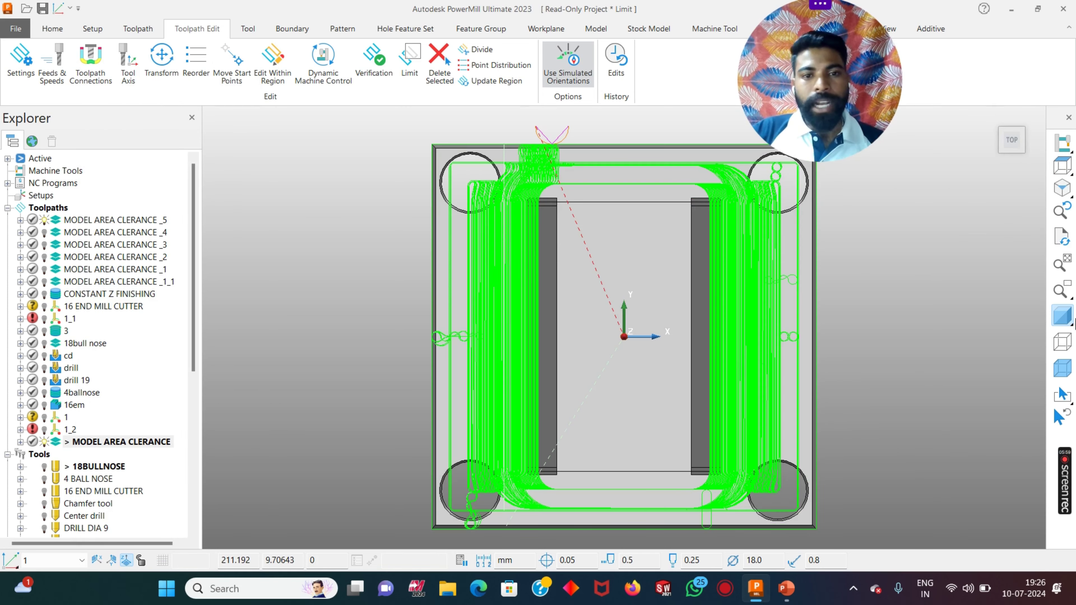
- Hide the shaded model and open the Toolpath Limit settings for MODEL AREA CLERANCE
left_click(1063, 316)
left_click(513, 327)
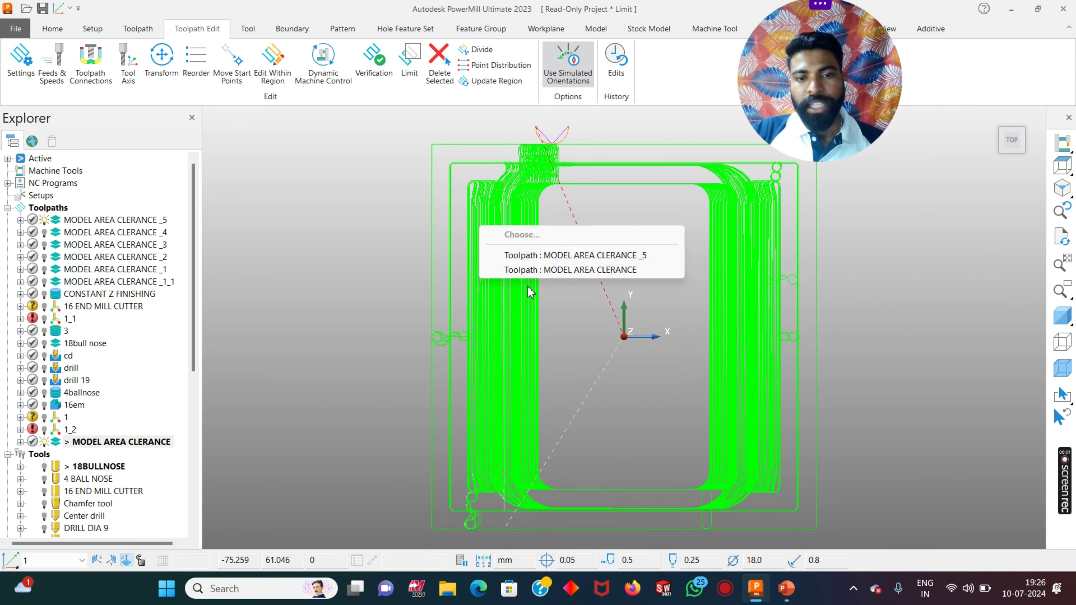
left_click(534, 271)
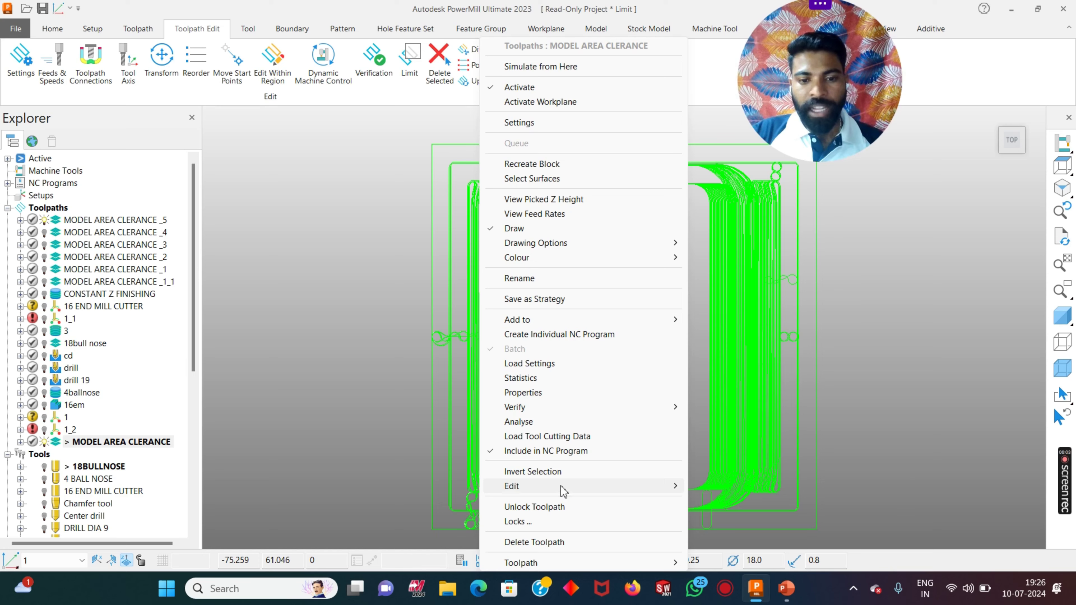
mouse_move(529, 487)
left_click(720, 45)
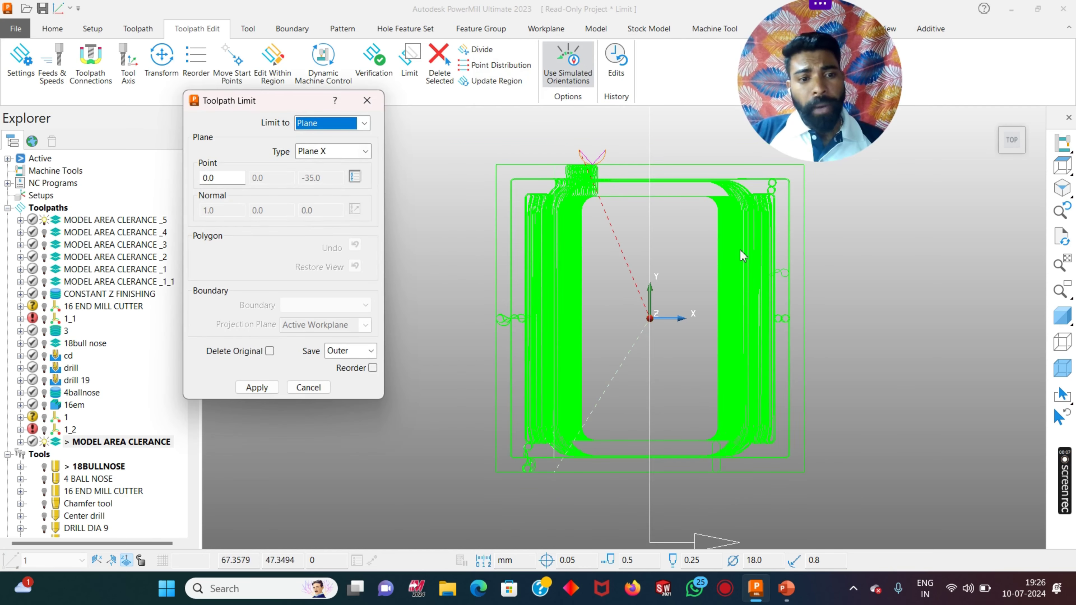
- Keep the limit's Save option on Outer and set the limiting plane type to Plane Y
left_click(339, 352)
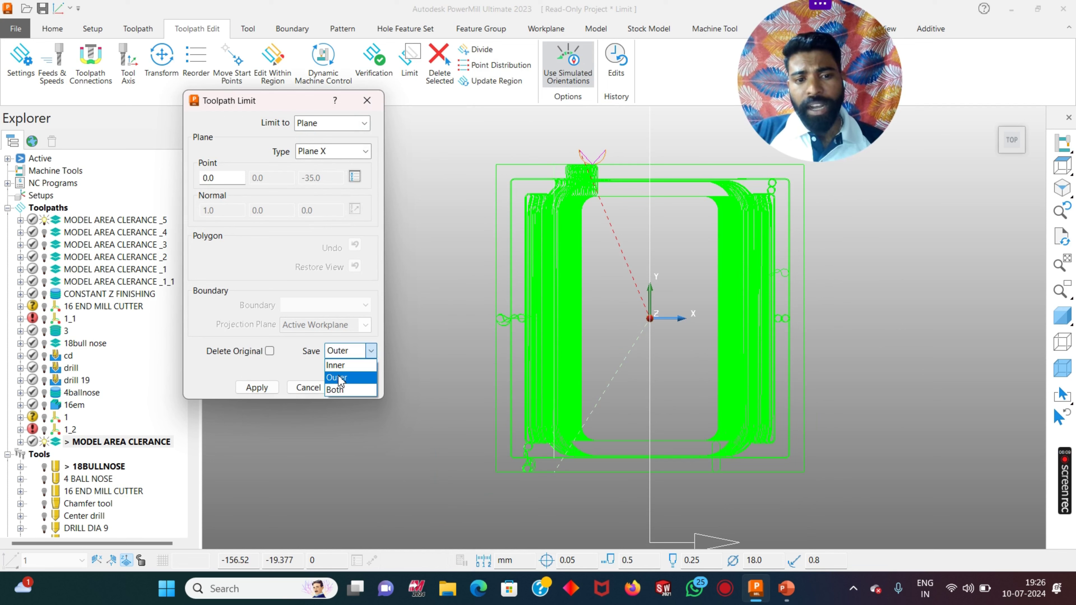
left_click(337, 377)
scroll(783, 349, "down", 3)
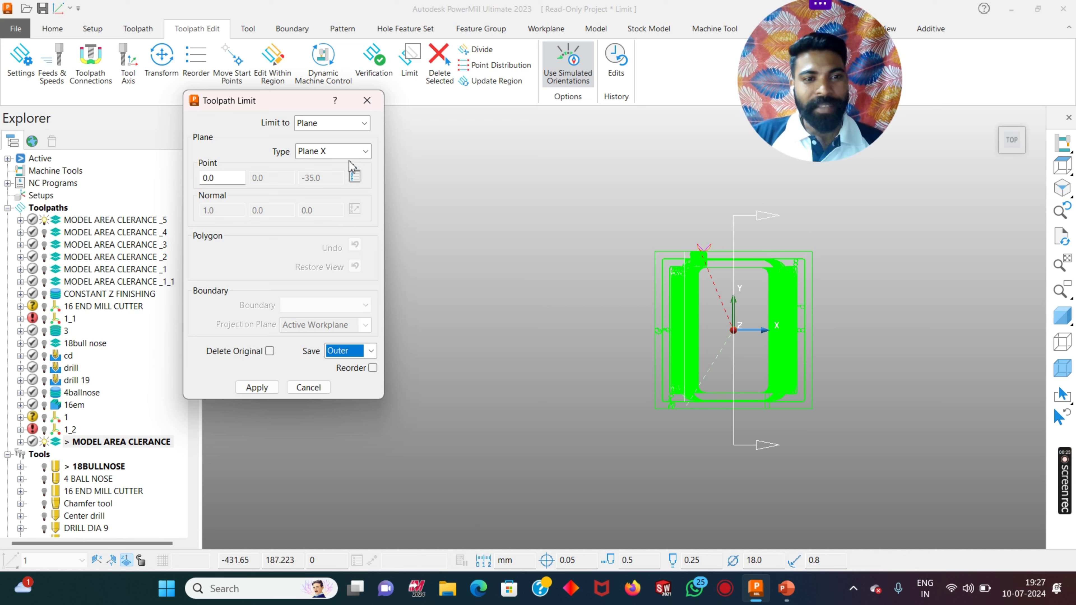
left_click(337, 153)
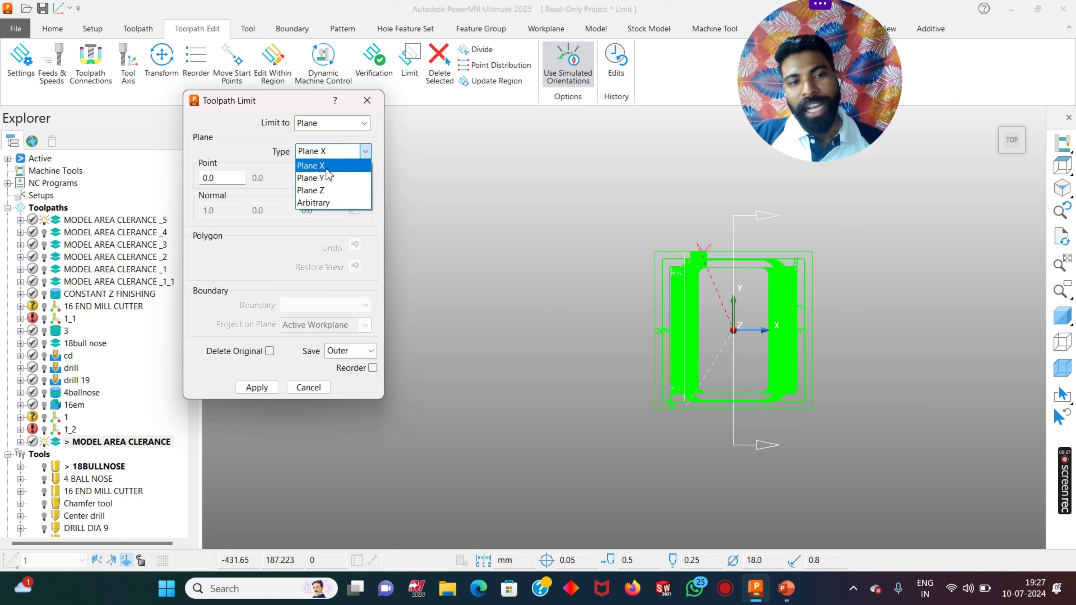
left_click(325, 180)
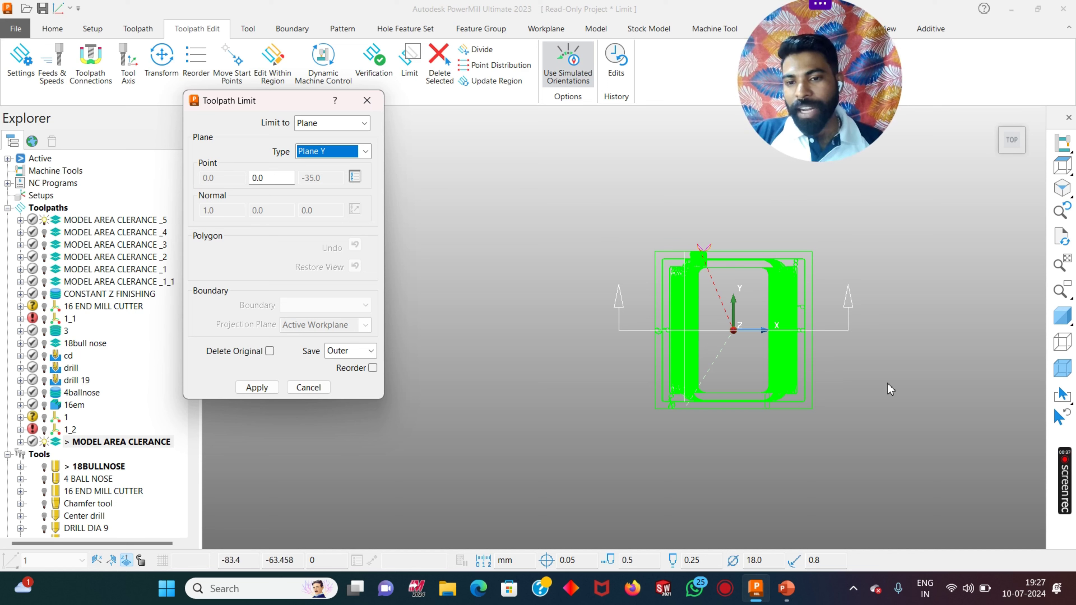
- Apply the Y-plane limit with Delete Original off, and close the Toolpath Limit dialog
left_click(269, 351)
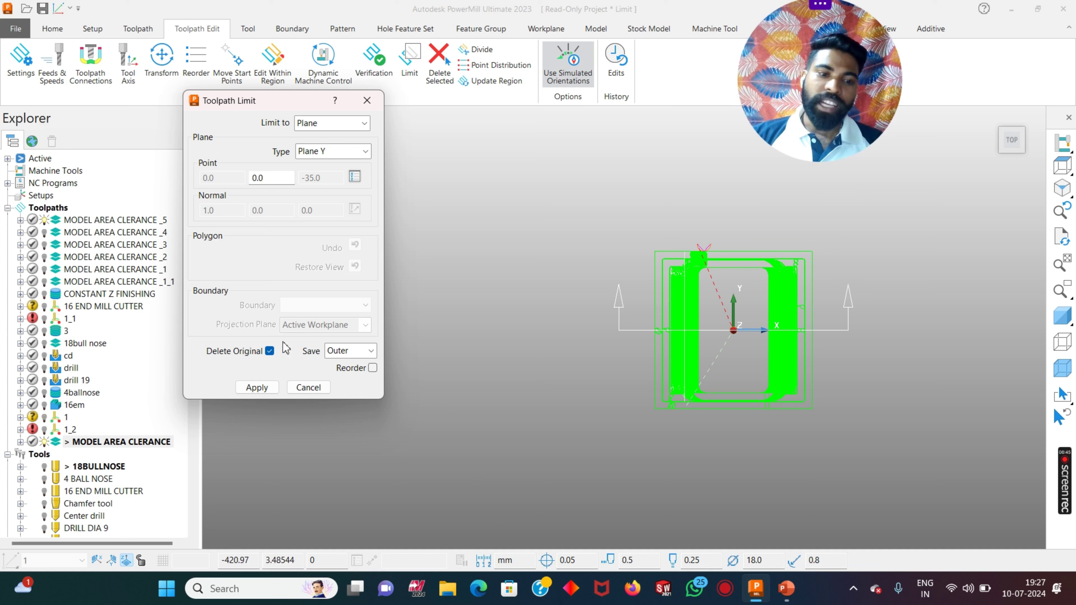
left_click(268, 352)
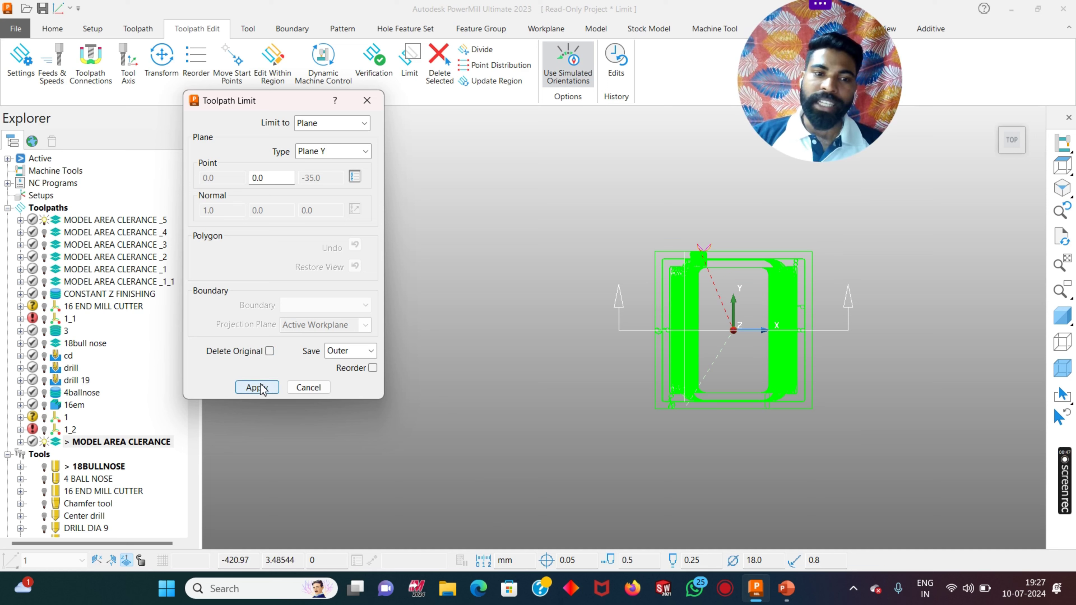
left_click(260, 387)
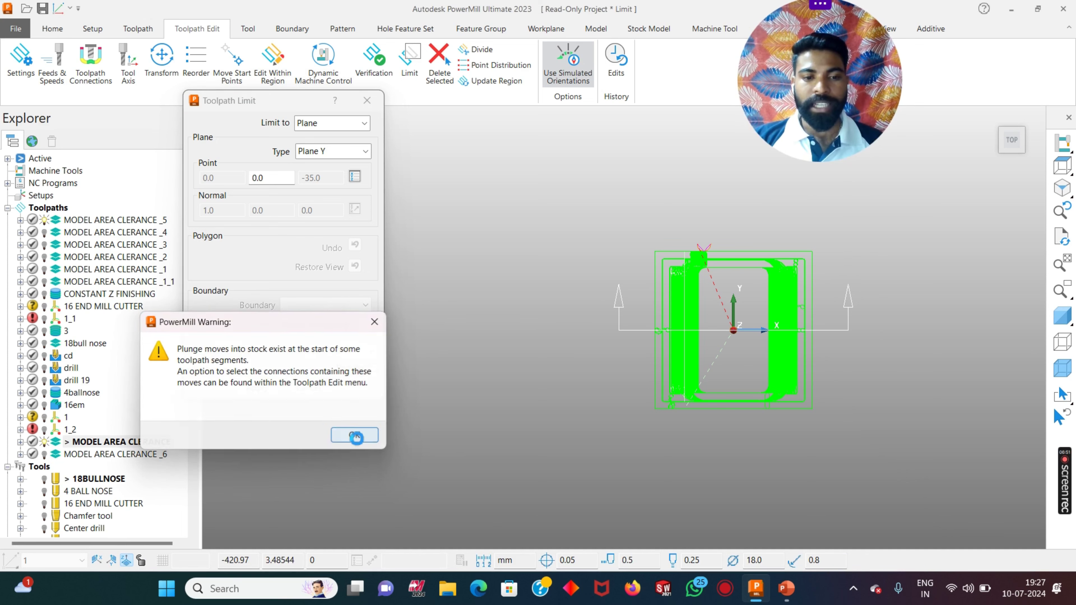
left_click(354, 435)
left_click(308, 387)
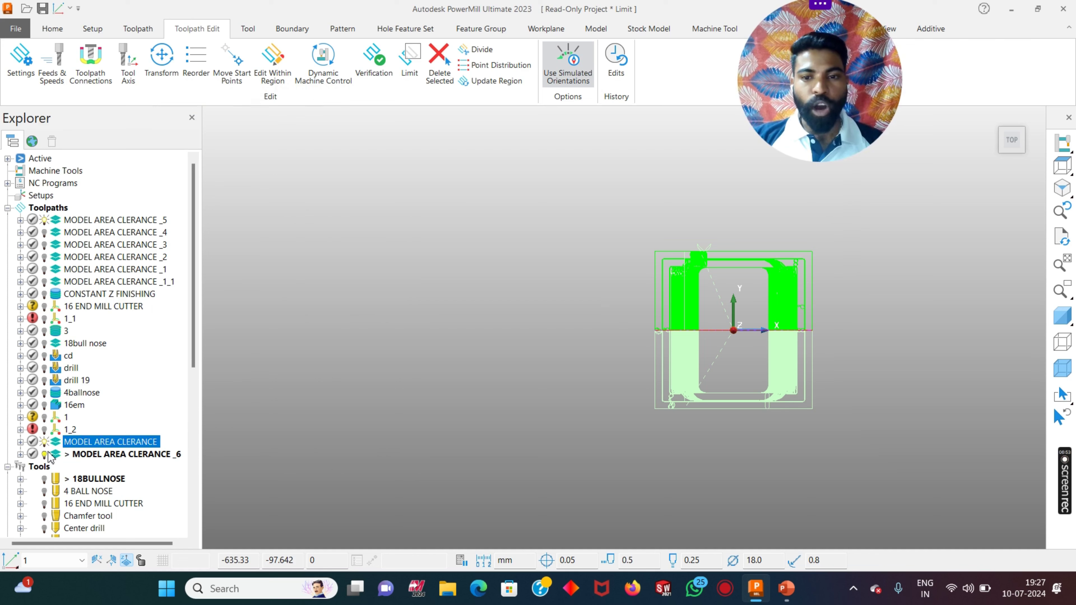
- Toggle the display of MODEL AREA CLERANCE and MODEL AREA CLERANCE _6 to compare them, leaving both hidden
left_click(45, 442)
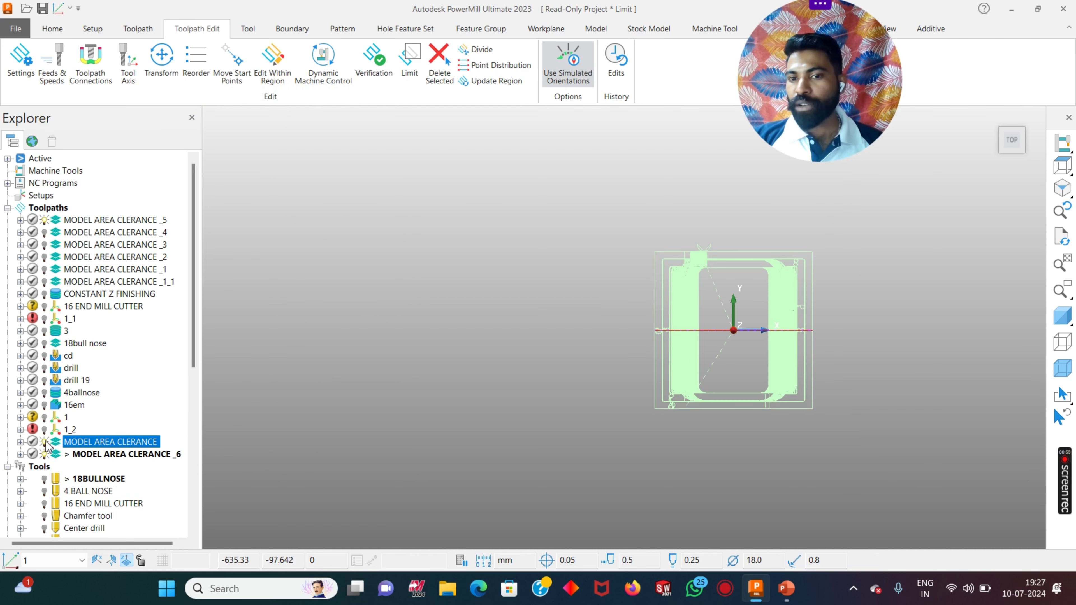
left_click(44, 454)
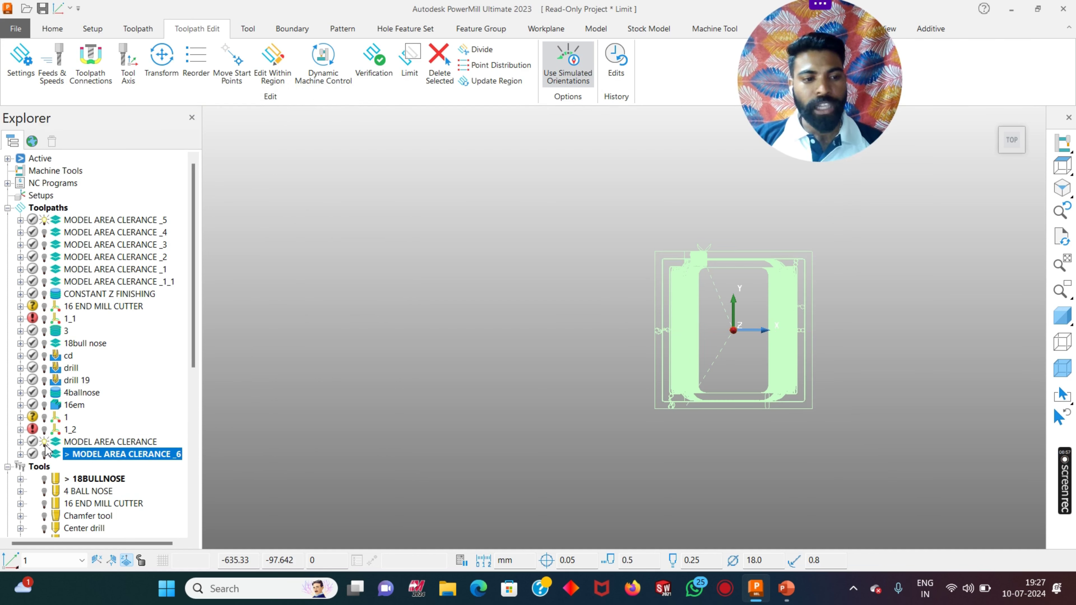
left_click(44, 442)
right_click(72, 455)
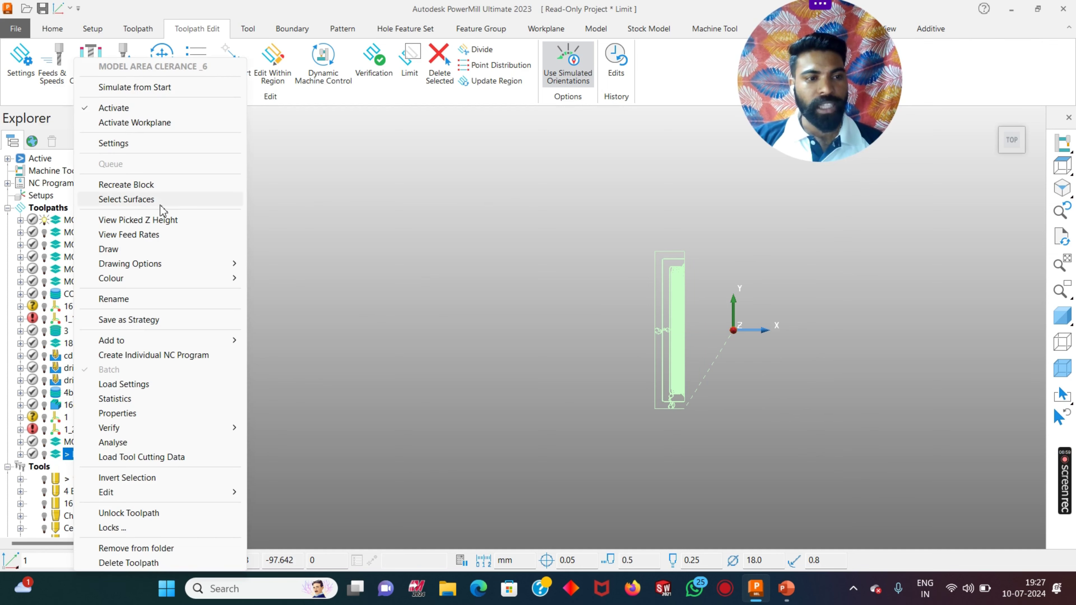
left_click(6, 474)
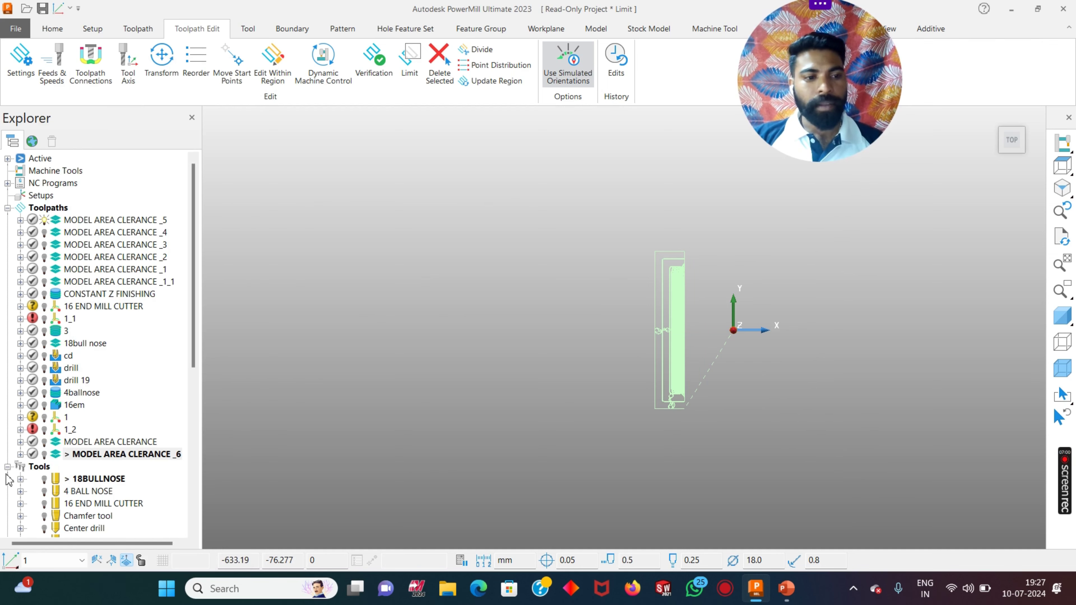
- Display and activate MODEL AREA CLERANCE to inspect the full toolpath, and hide it again
left_click(44, 442)
right_click(110, 442)
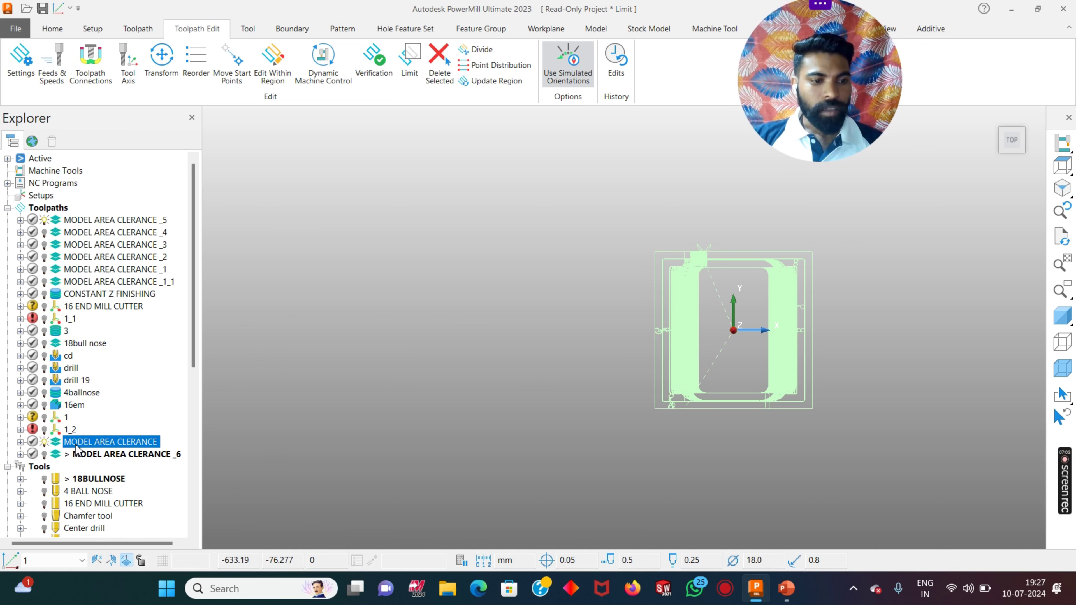
left_click(106, 107)
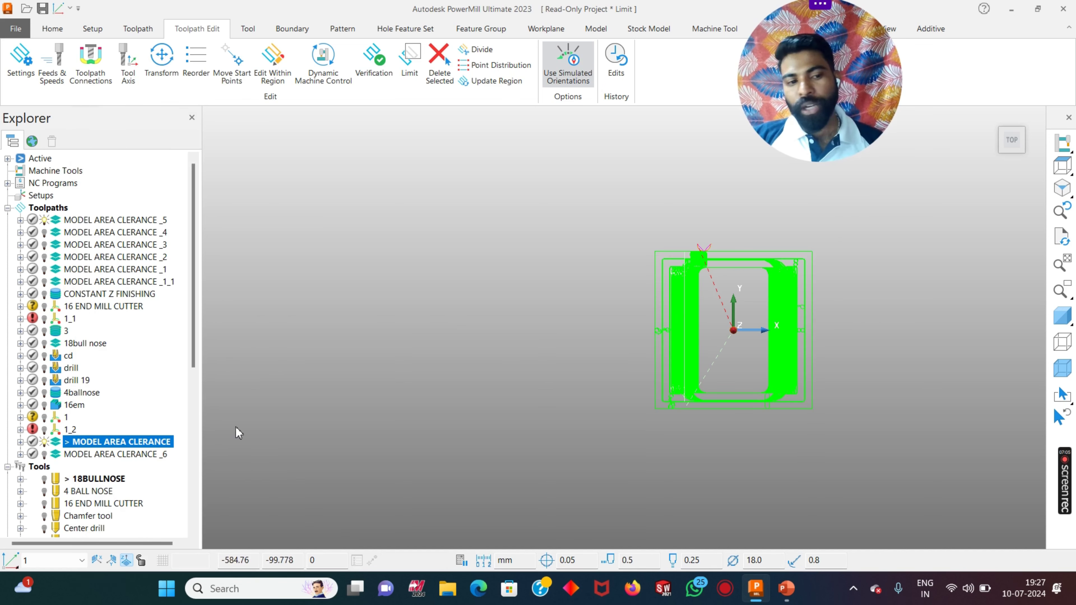
left_click(44, 442)
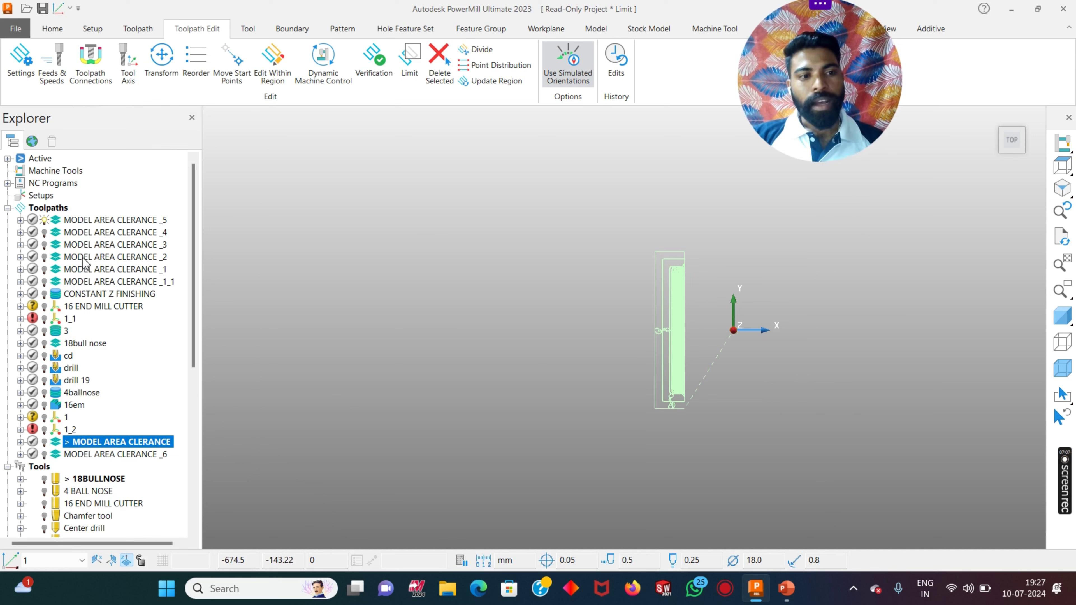
- Hide MODEL AREA CLERANCE _5, activate MODEL AREA CLERANCE _6 to inspect it alone, and hide it
left_click(44, 220)
left_click(44, 455)
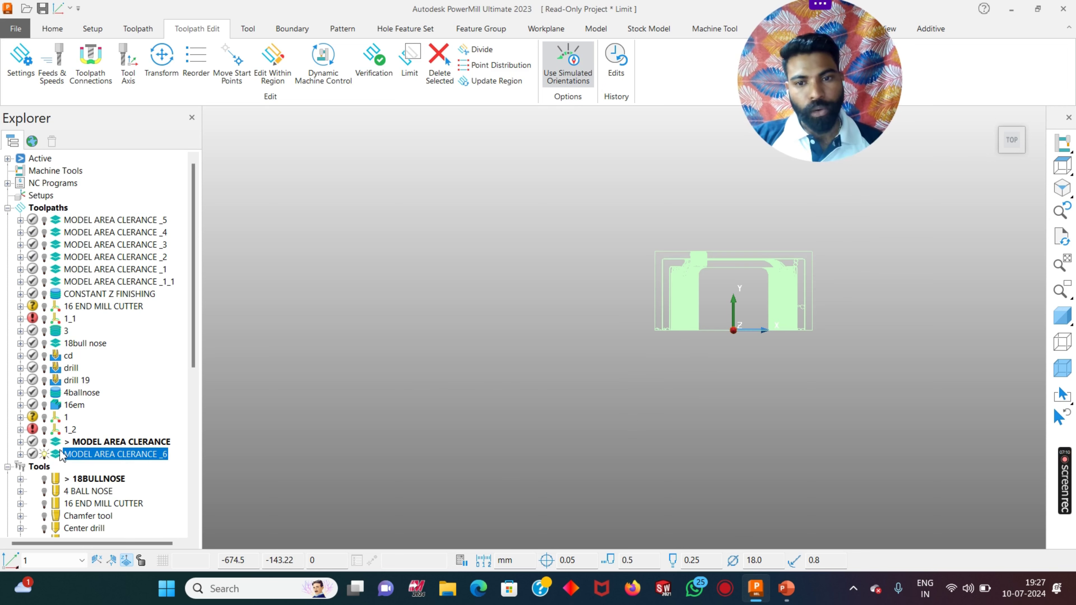
right_click(88, 458)
left_click(109, 107)
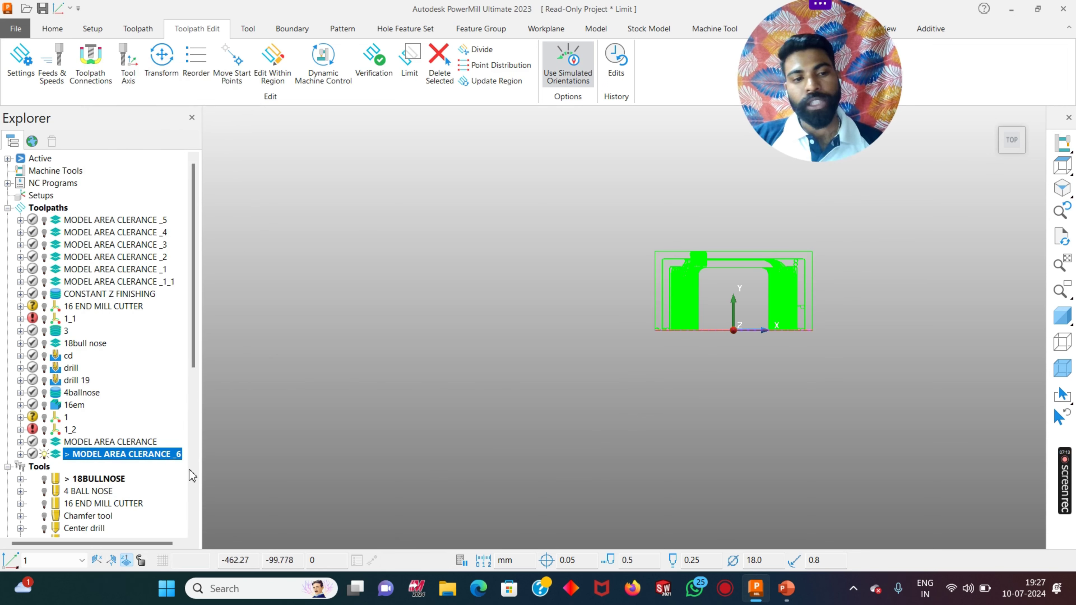
left_click(44, 454)
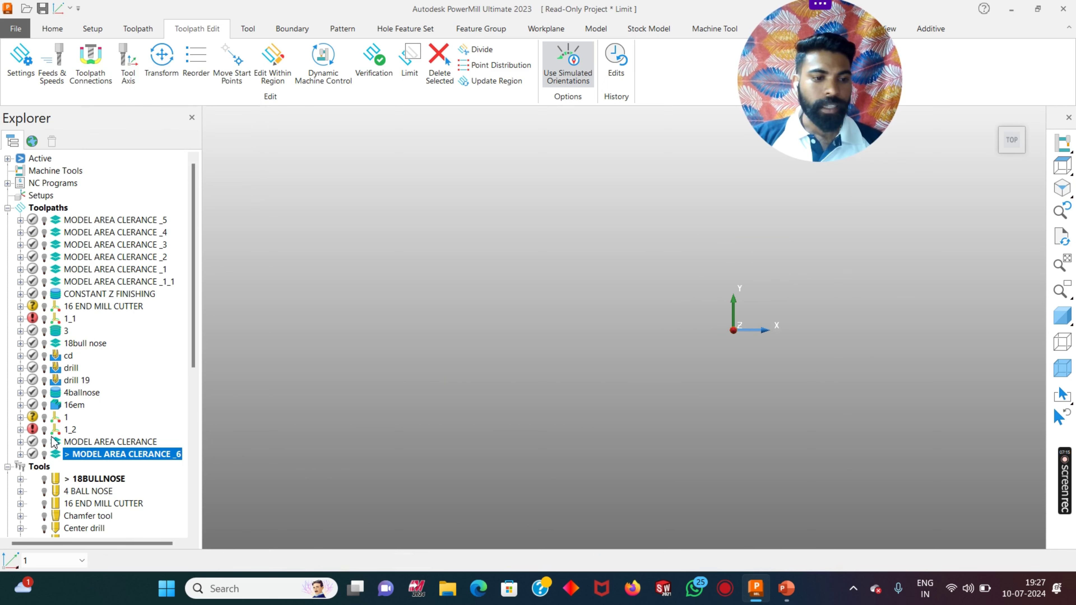
- Activate the original MODEL AREA CLERANCE toolpath and open its Toolpath Limit settings
left_click(98, 443)
right_click(99, 443)
left_click(137, 110)
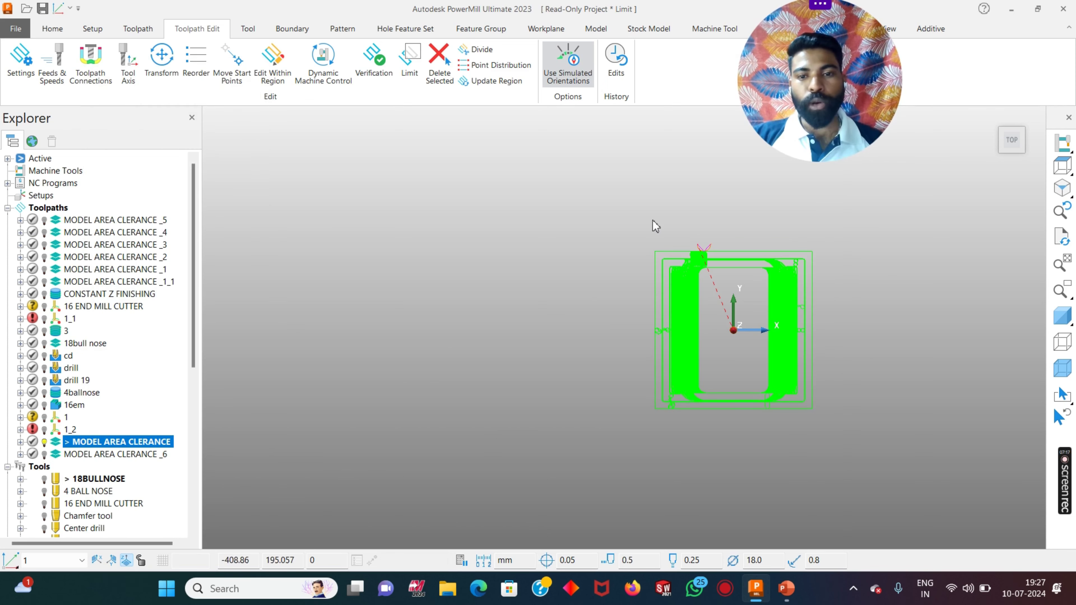
right_click(670, 304)
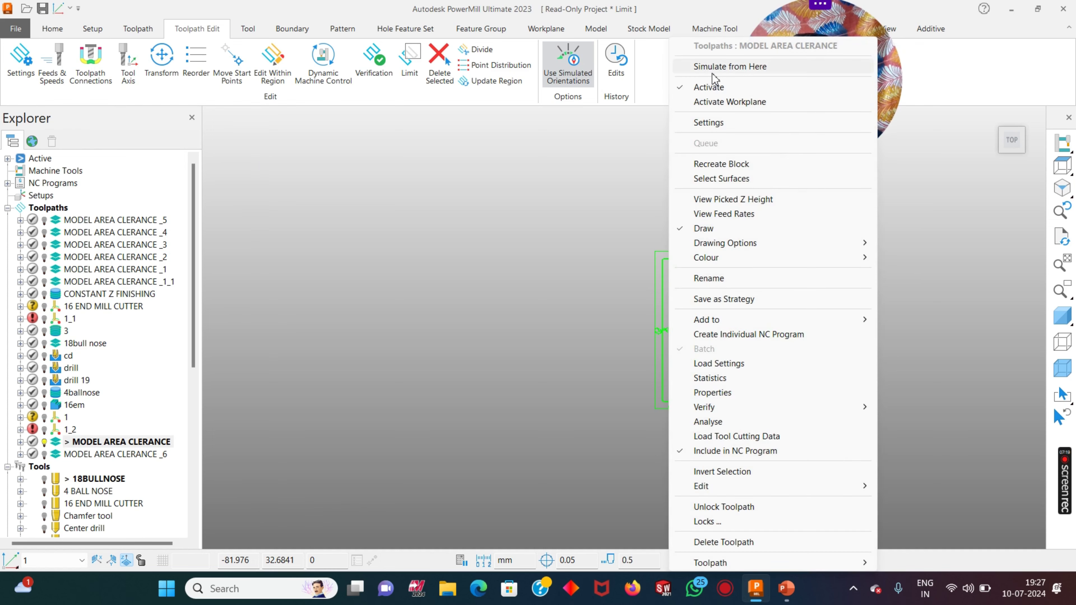
mouse_move(720, 487)
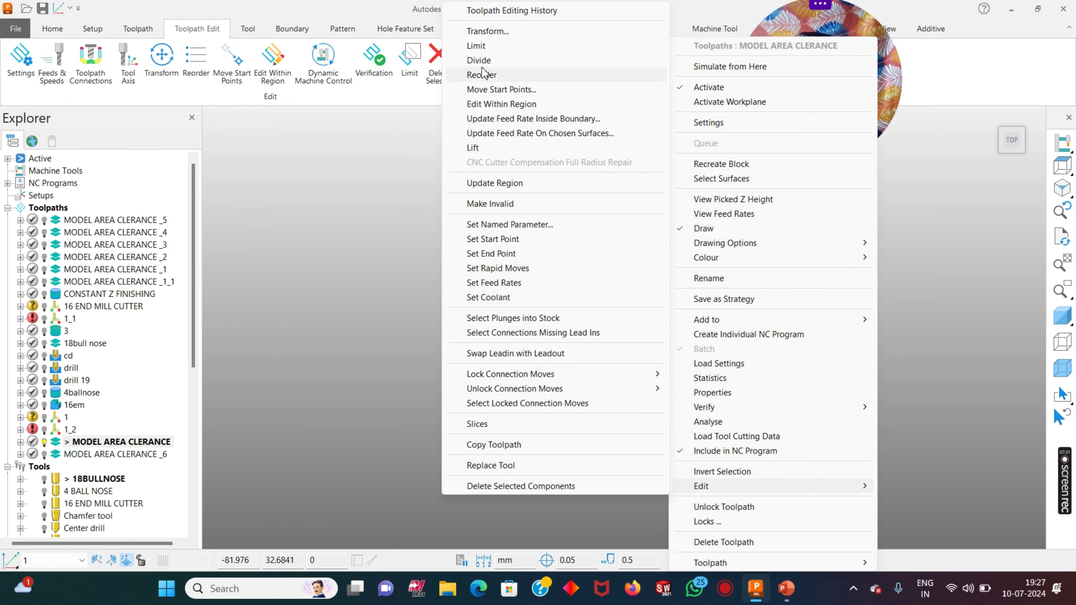
left_click(476, 46)
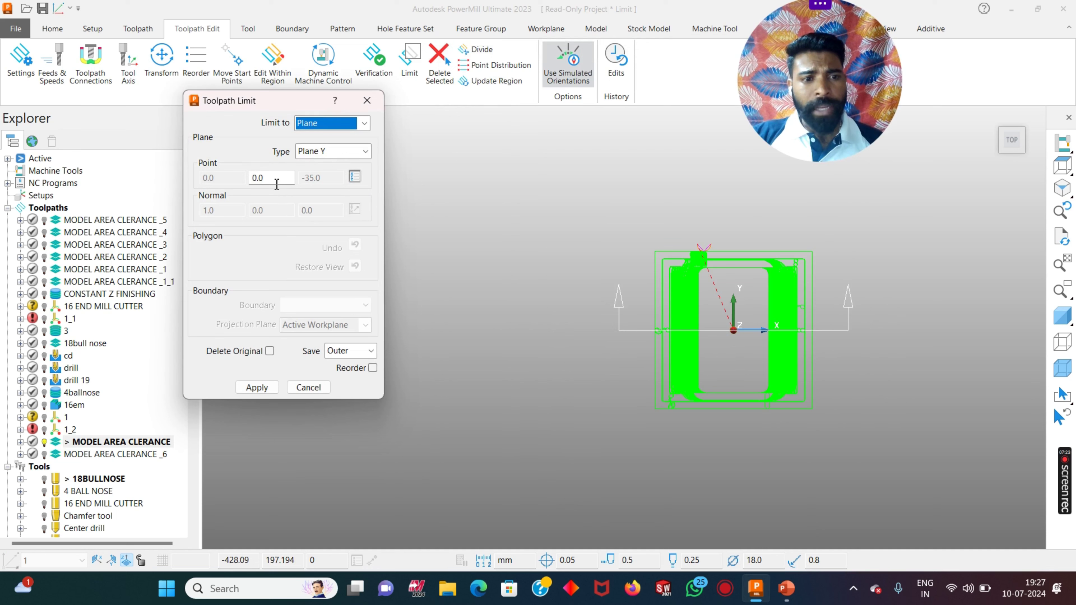
- Set the Y plane's position to 20 and change the Save option to Inner
double_click(263, 179)
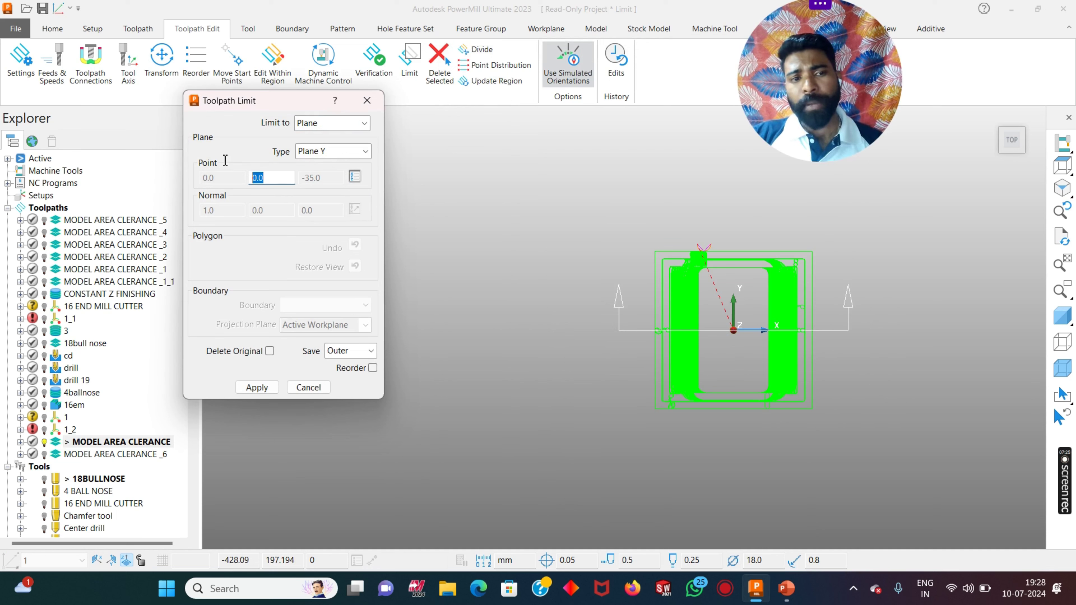
type("20")
key("Return")
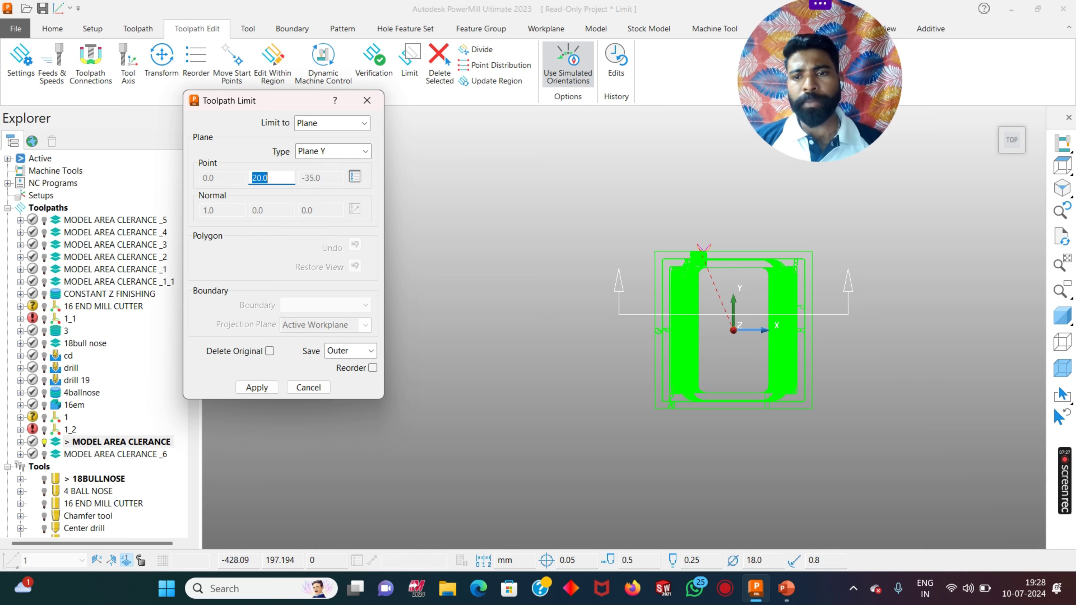
left_click(354, 176)
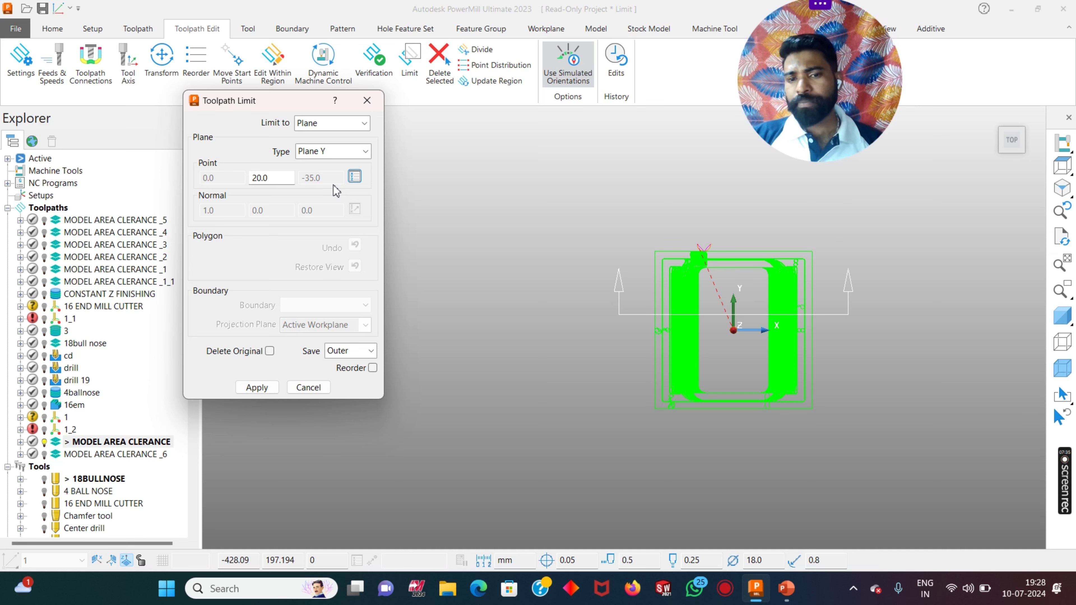
left_click(371, 351)
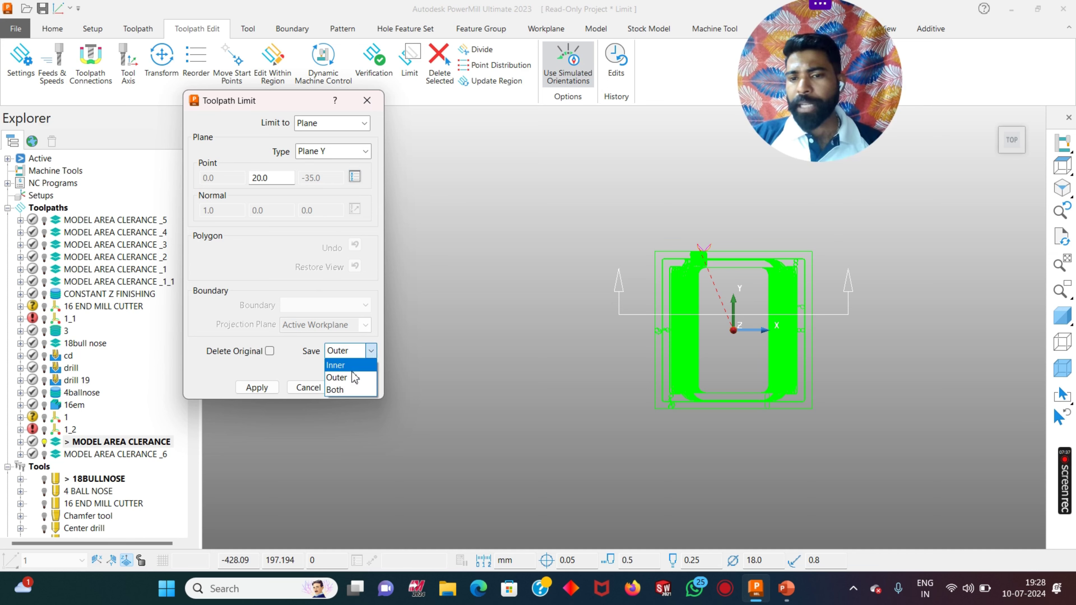
left_click(354, 365)
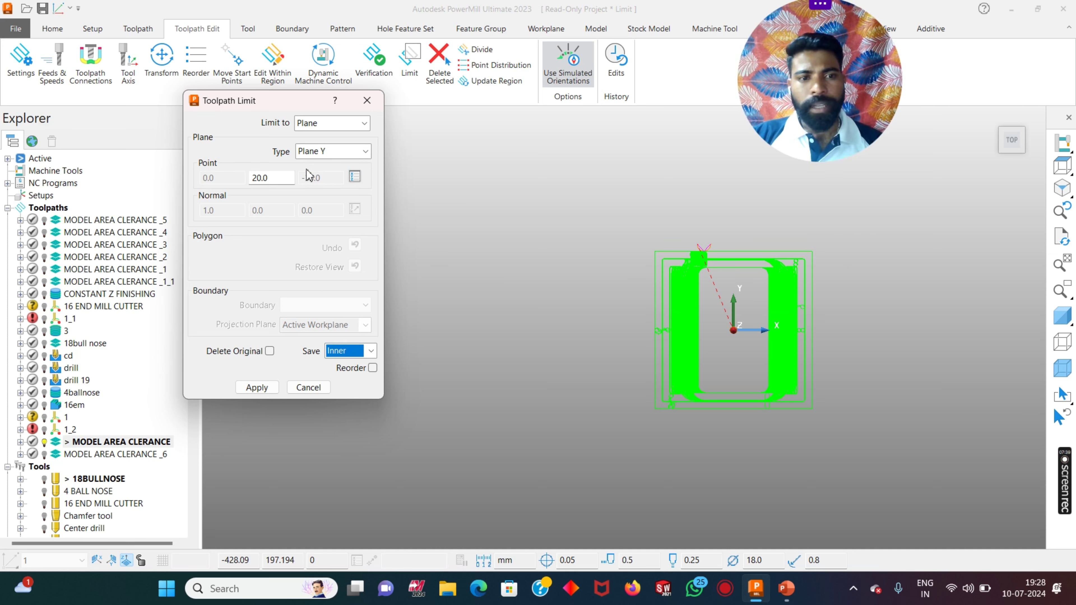
- Switch the limiting plane to Plane Z and set its Z position to 20 while viewing the toolpath from the front
left_click(326, 151)
left_click(326, 188)
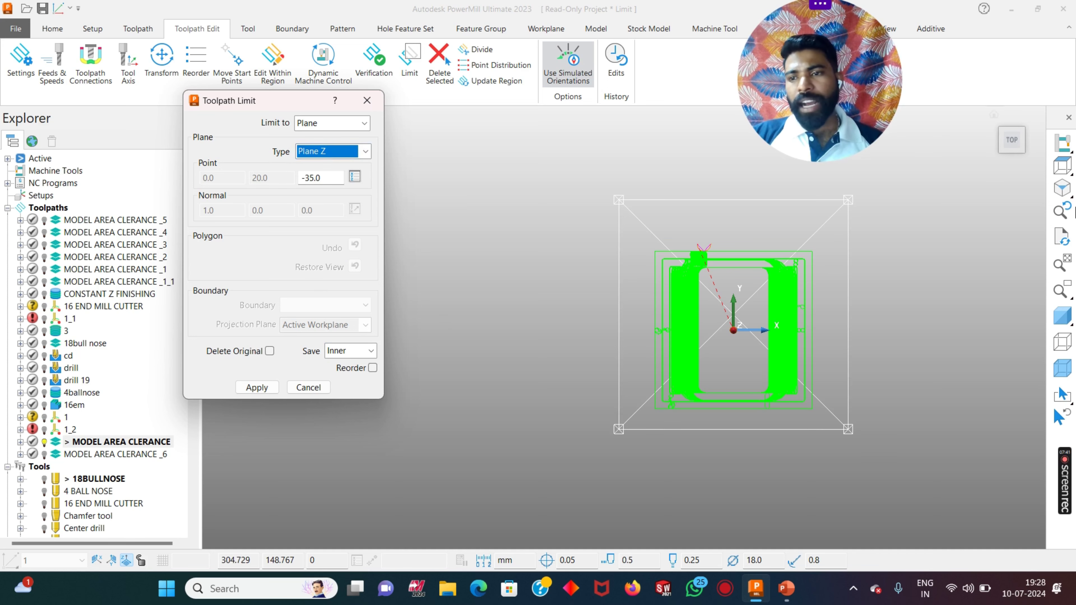
left_click(1063, 165)
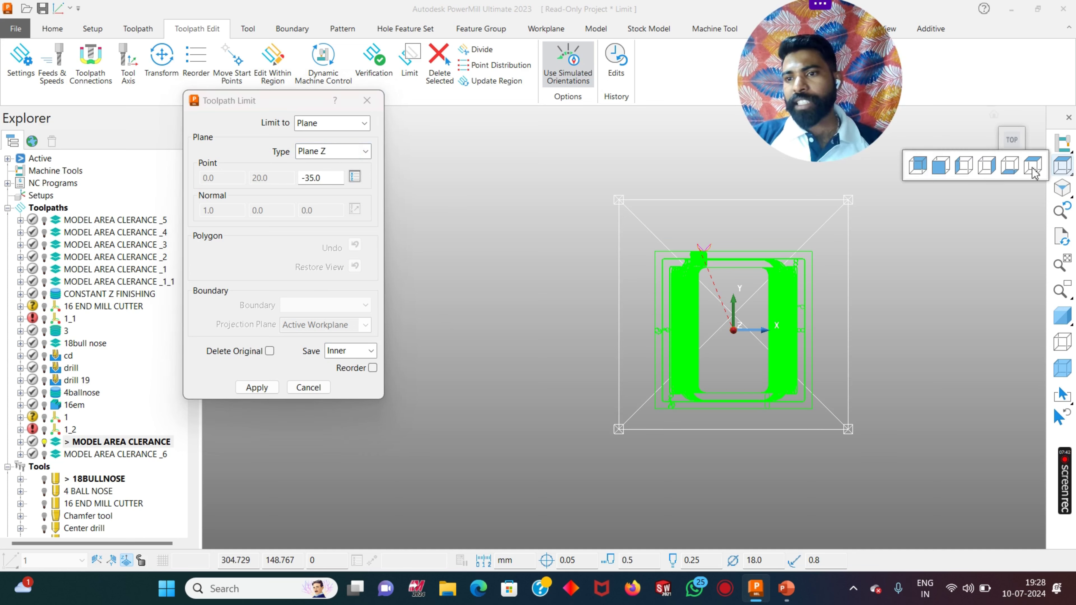
left_click(940, 170)
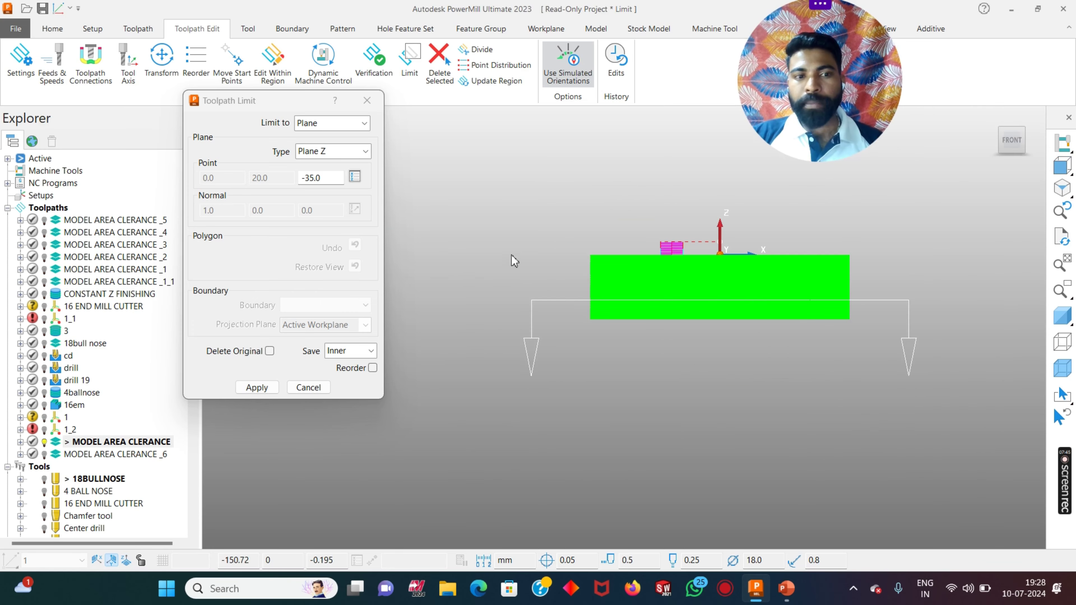
double_click(325, 176)
type("-")
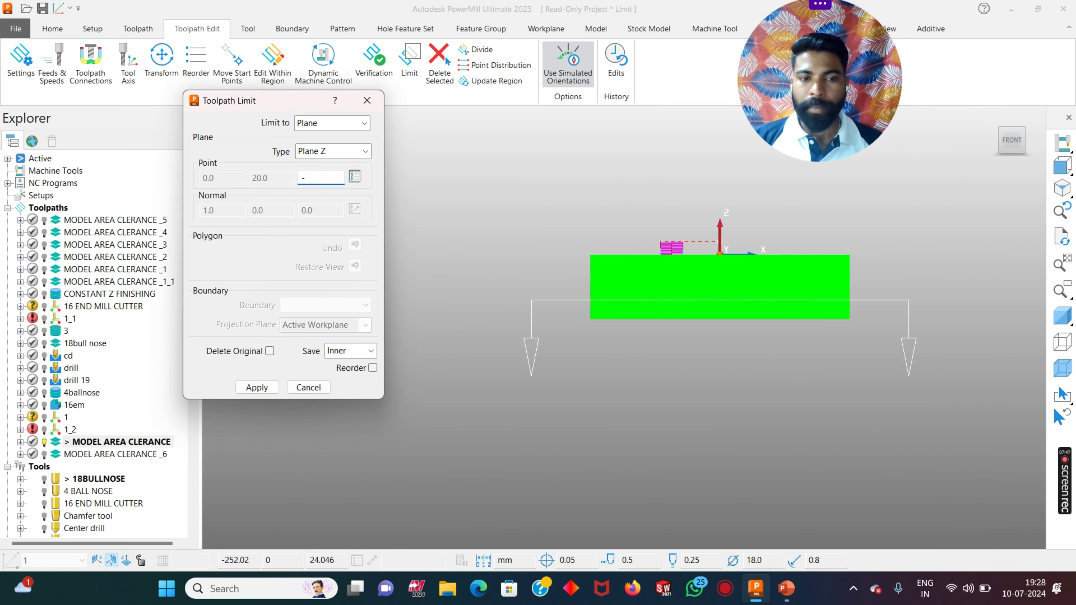
type("0.0")
key("Return")
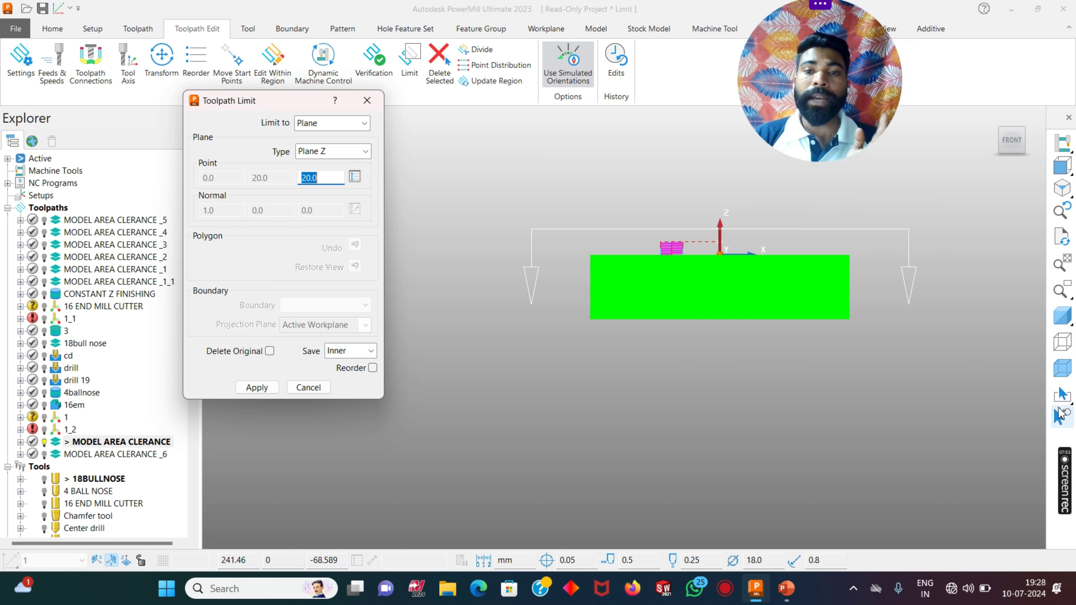
- Set the Plane Z position to -5 in the Toolpath Limit settings
left_click(316, 181)
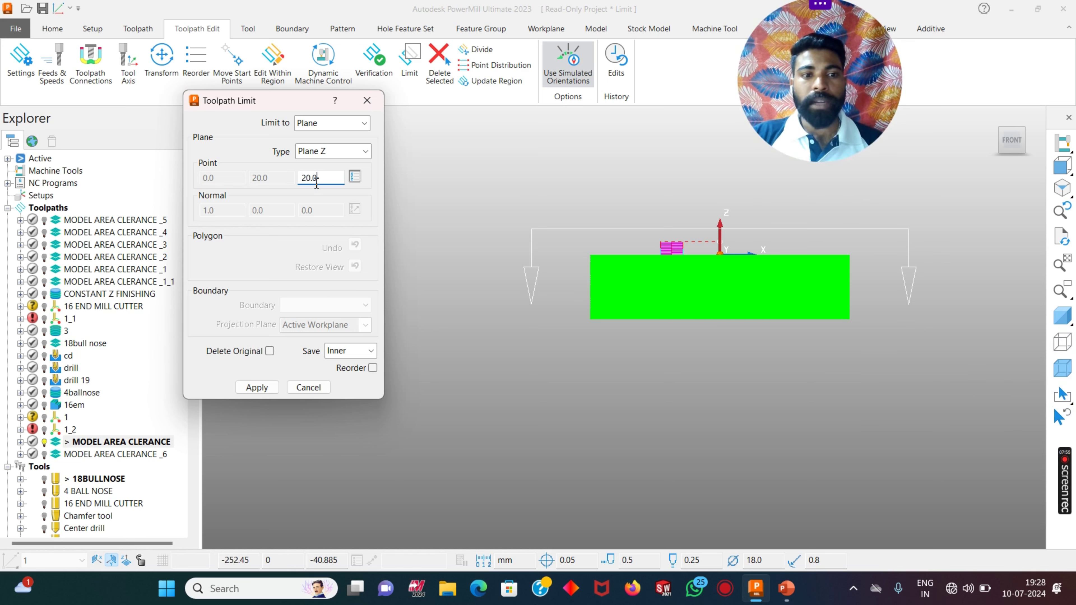
double_click(316, 181)
type("-5.0")
key("Return")
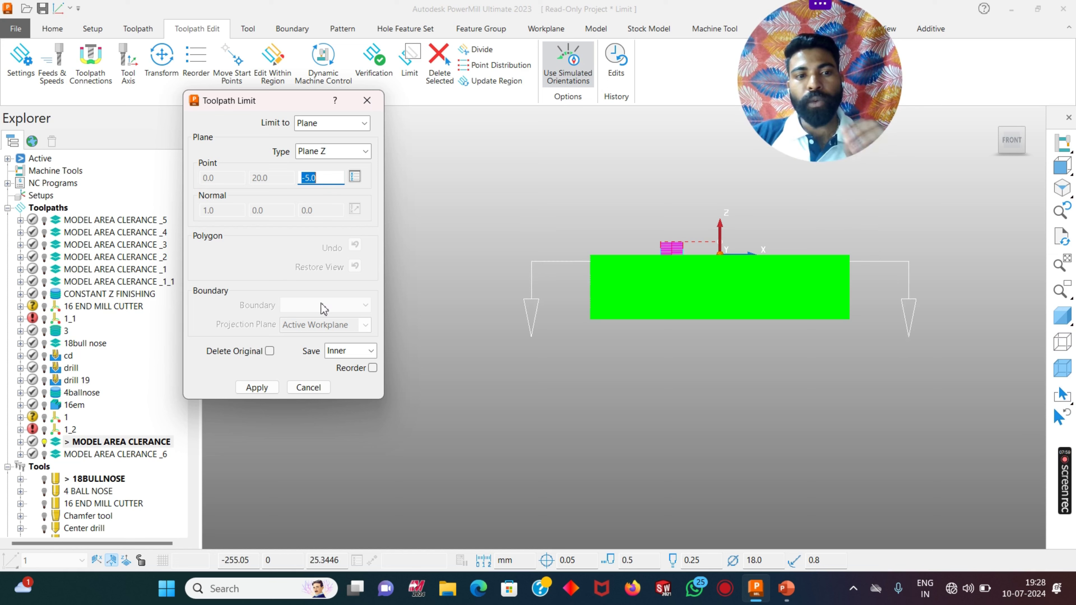
- Preview the Z limit with Save set to Outer, switch it back to Inner, and close the settings without applying
left_click(333, 355)
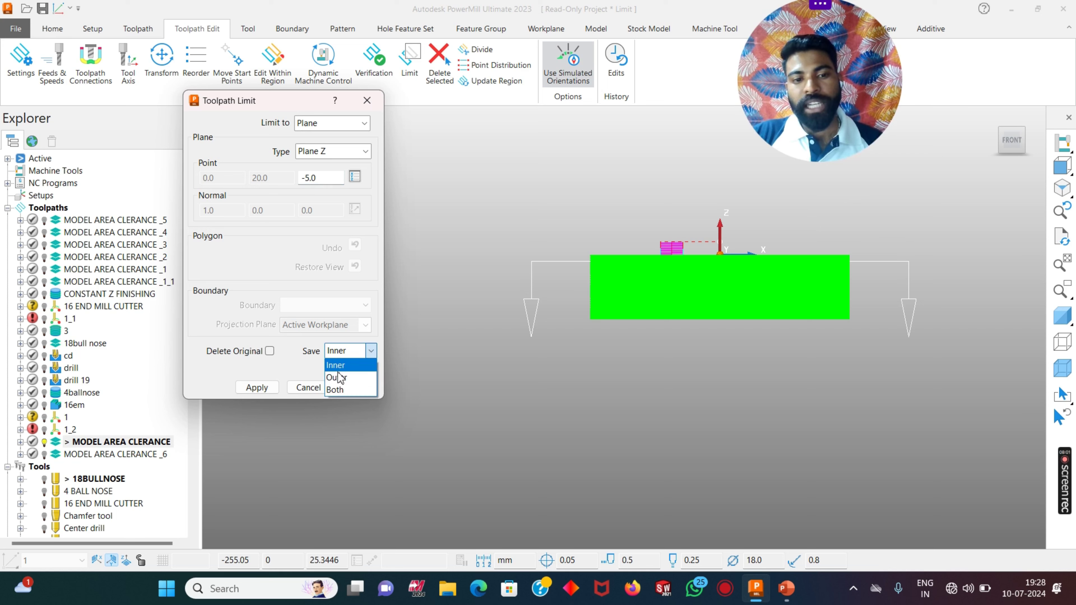
left_click(346, 373)
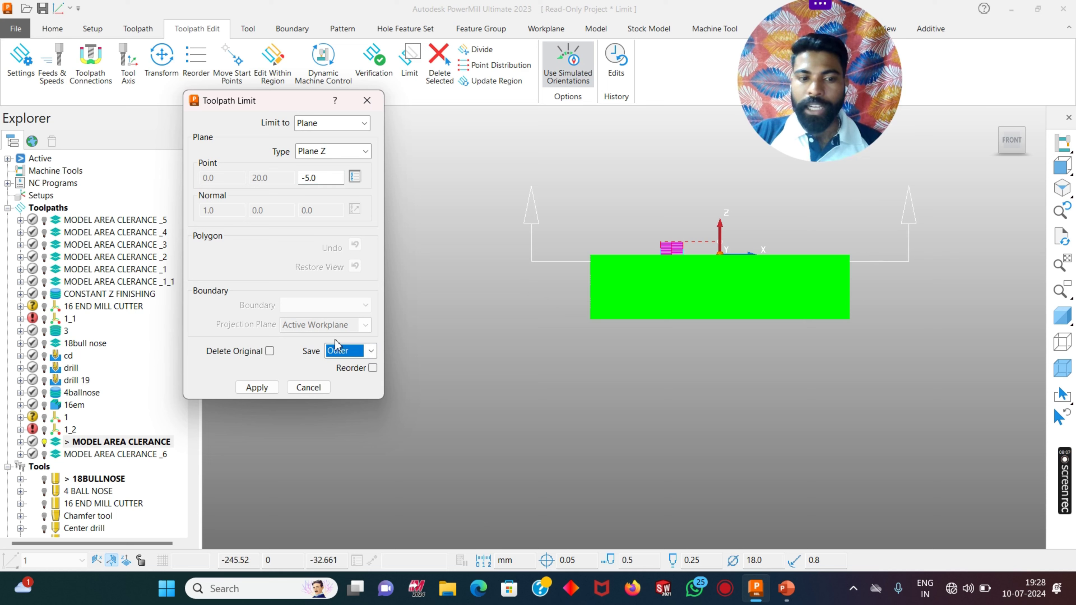
left_click(354, 349)
left_click(346, 367)
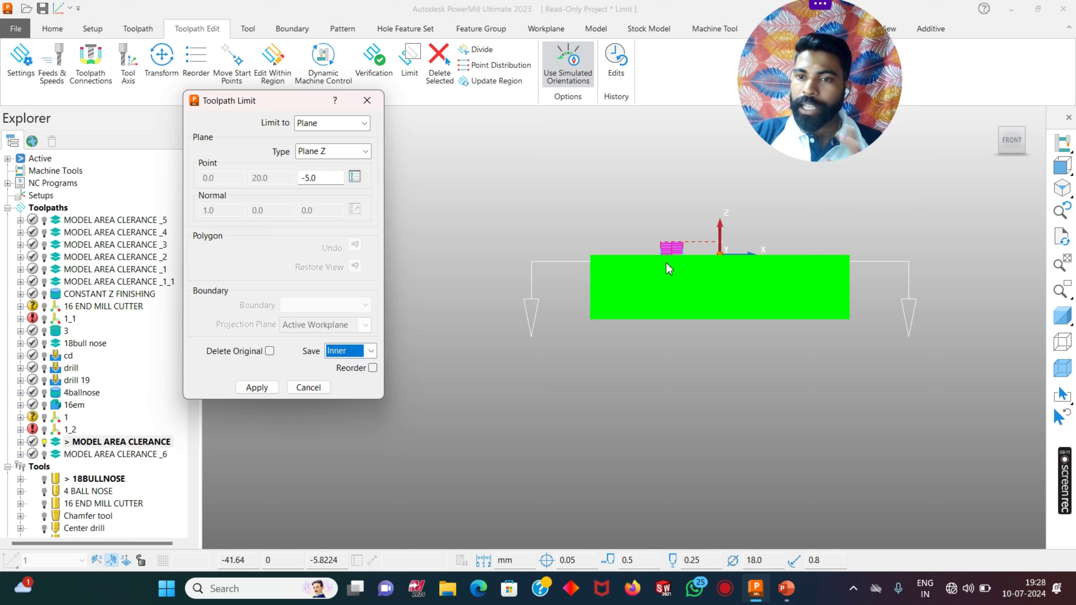
left_click(347, 153)
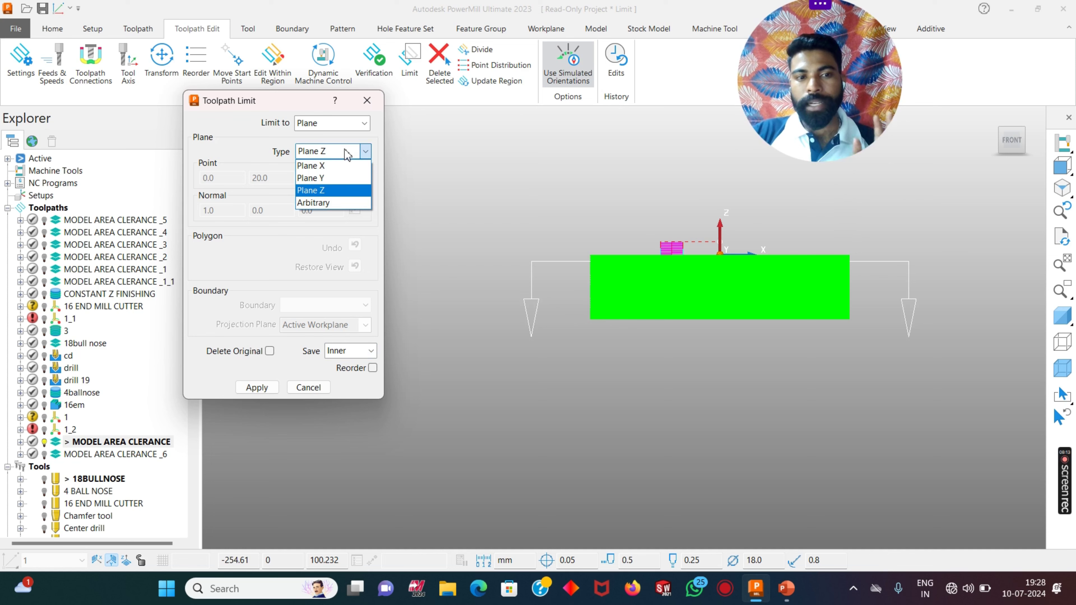
left_click(385, 143)
middle_click_drag(410, 165, 425, 191)
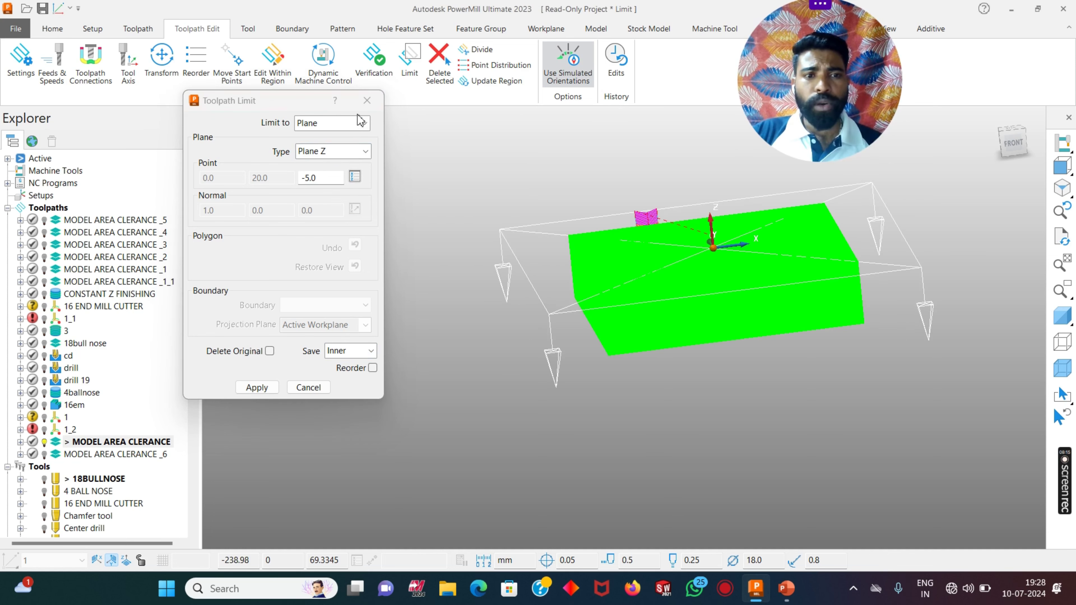
left_click(366, 101)
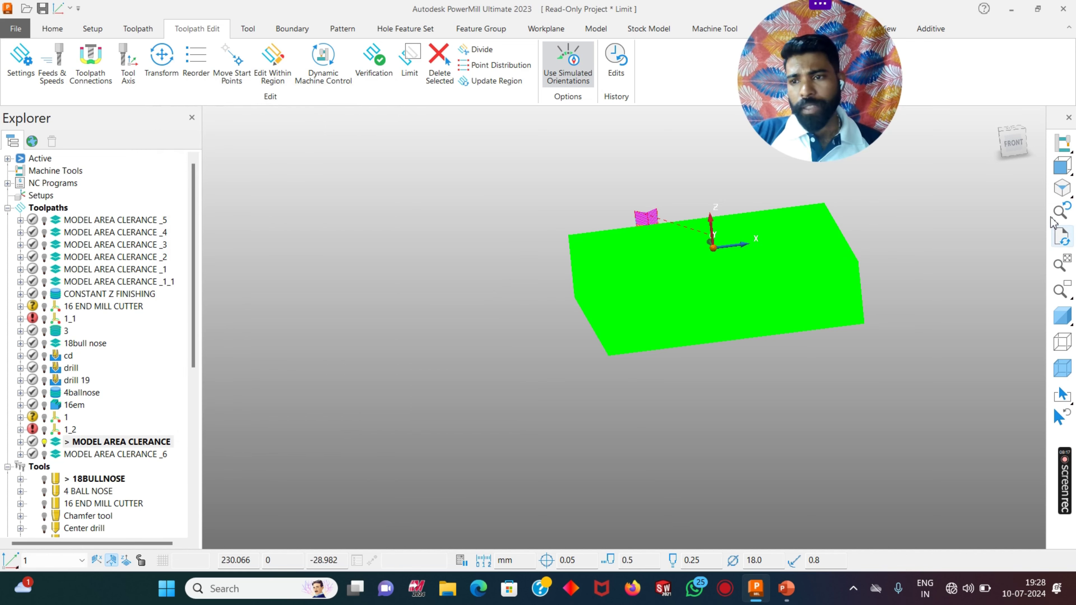
- Reopen the limit settings for MODEL AREA CLERANCE in a top view and set Limit to as Polygon
mouse_move(1066, 170)
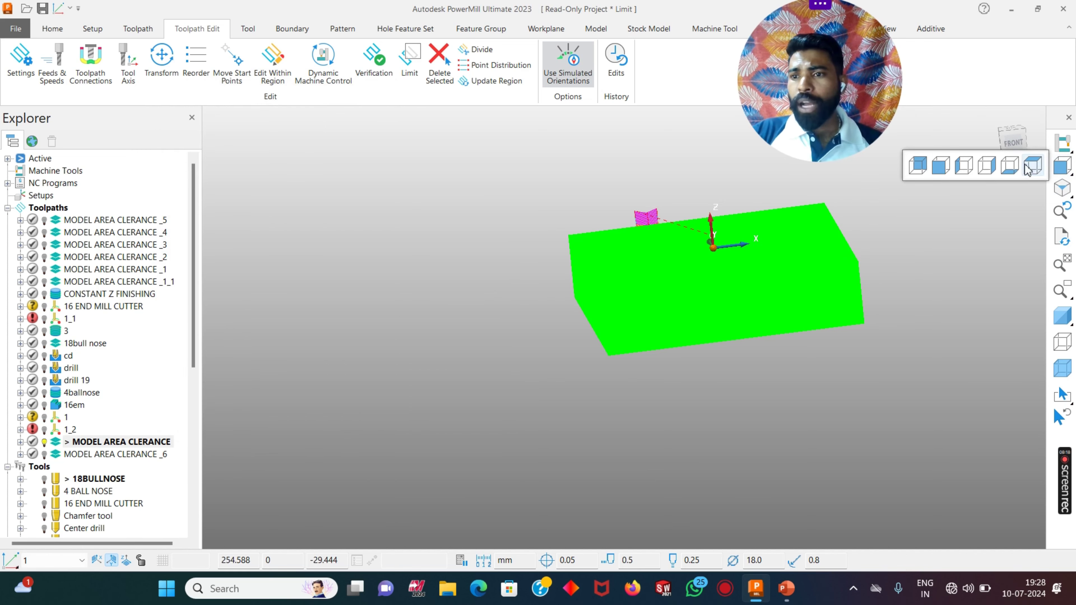
left_click(1032, 166)
right_click(516, 248)
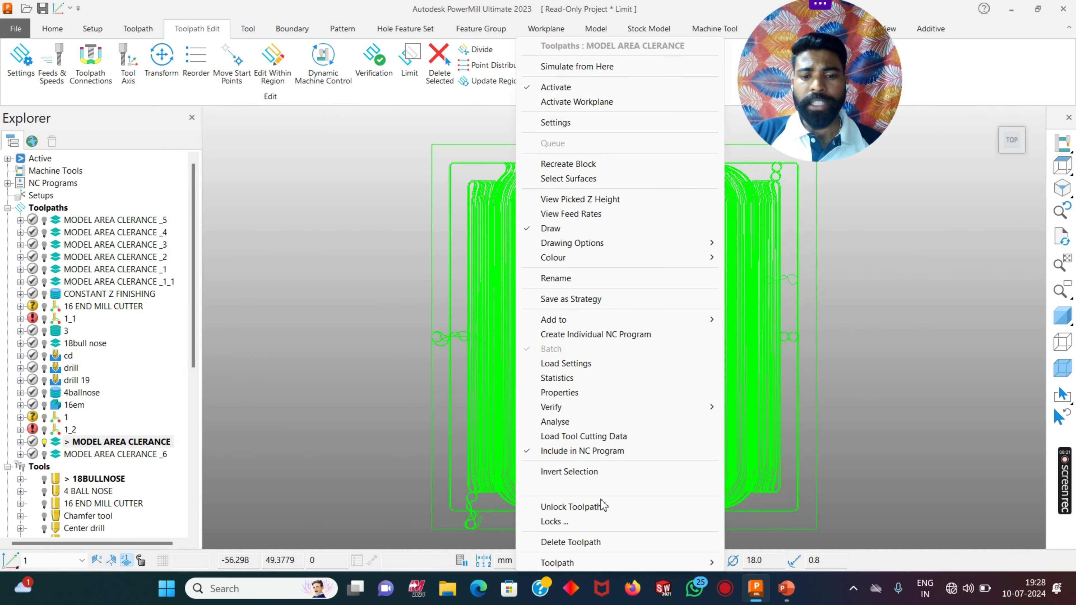
mouse_move(629, 486)
left_click(756, 46)
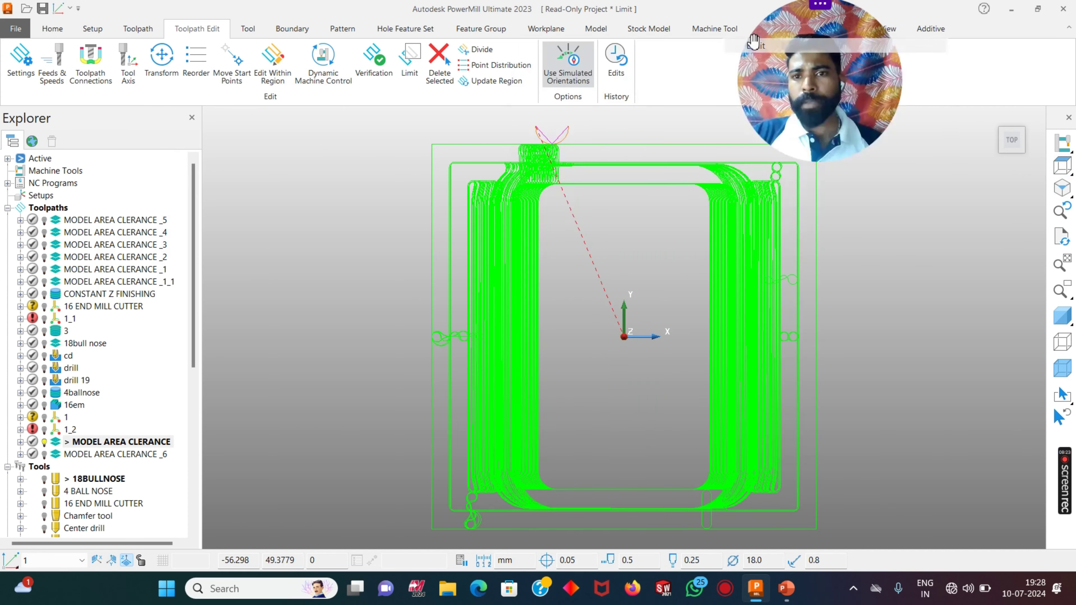
left_click(321, 151)
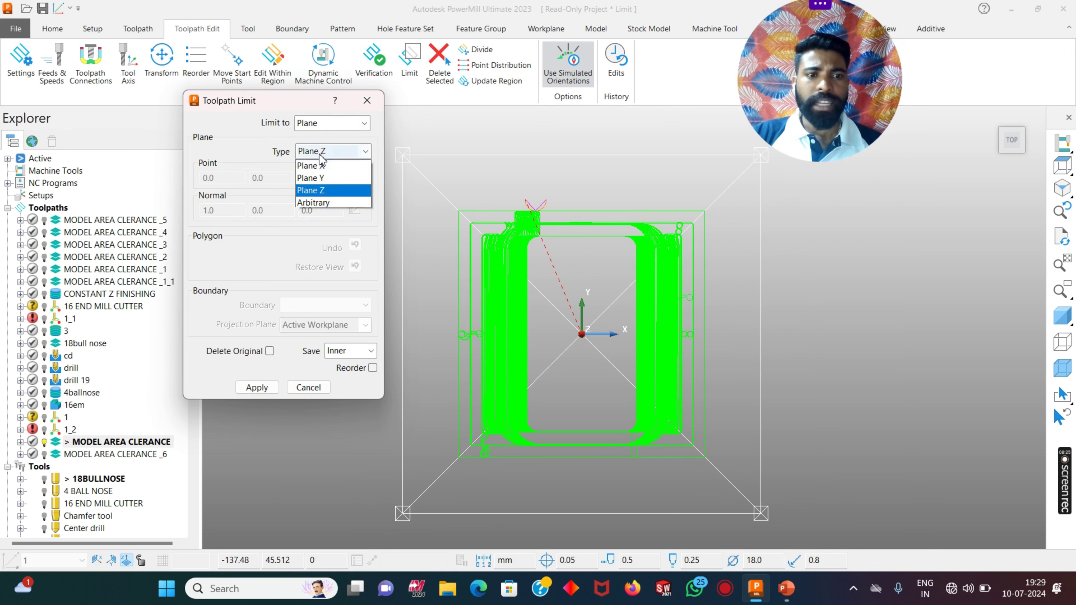
left_click(313, 164)
left_click(326, 124)
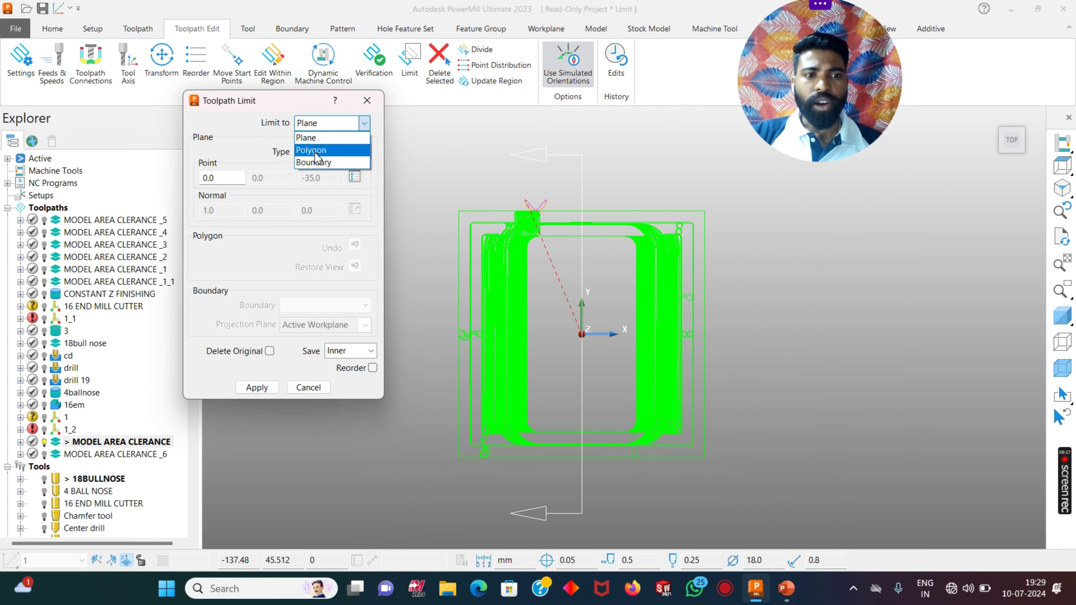
left_click(313, 150)
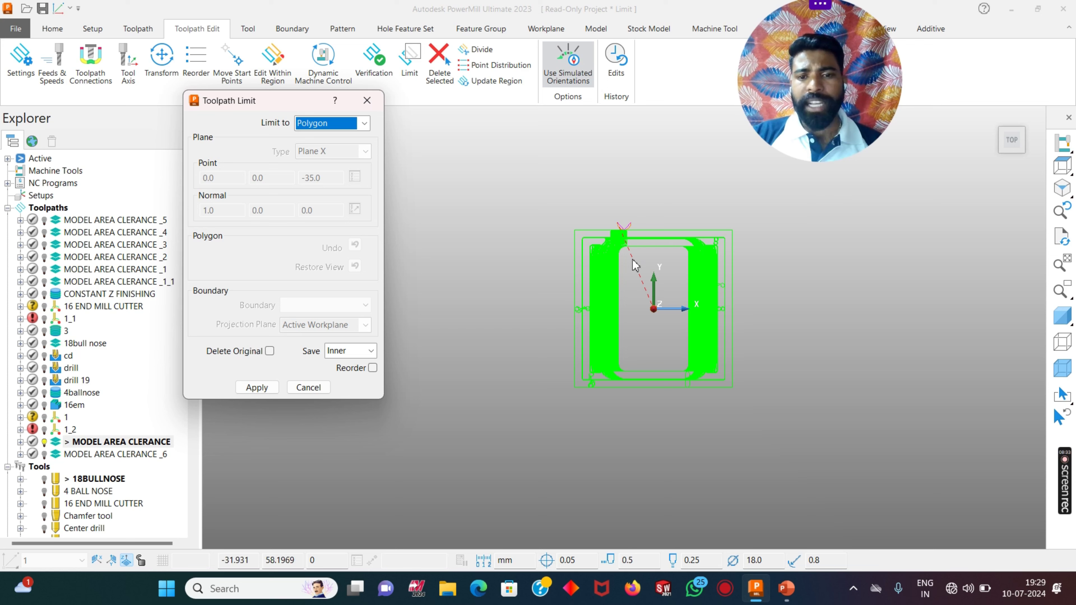
- Sketch a five-sided limiting polygon over the toolpath, apply it with Save set to Inner, and close the limit settings
left_click(658, 232)
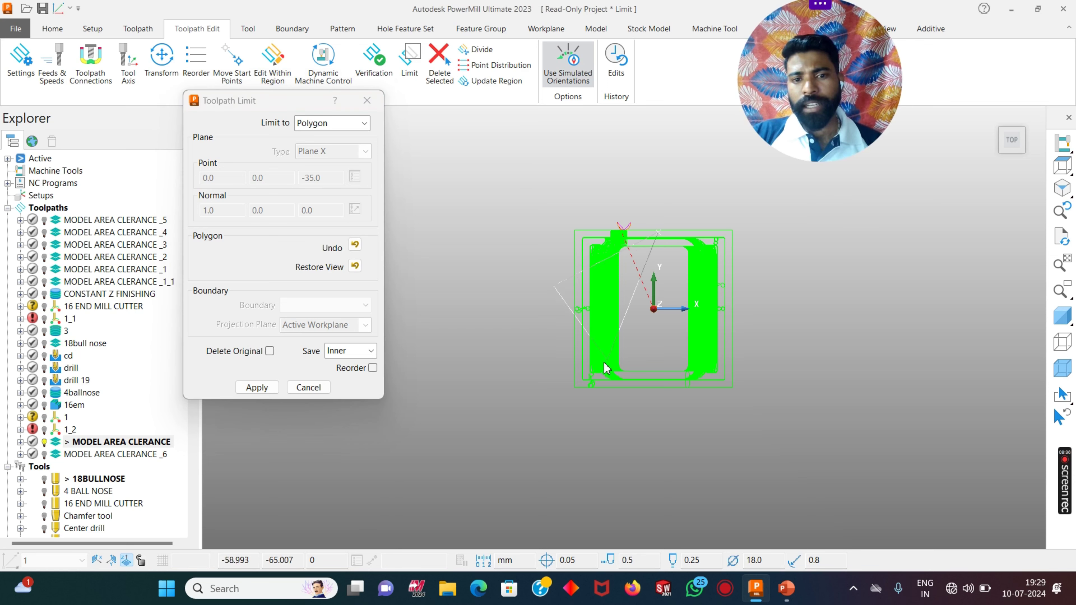
left_click(588, 355)
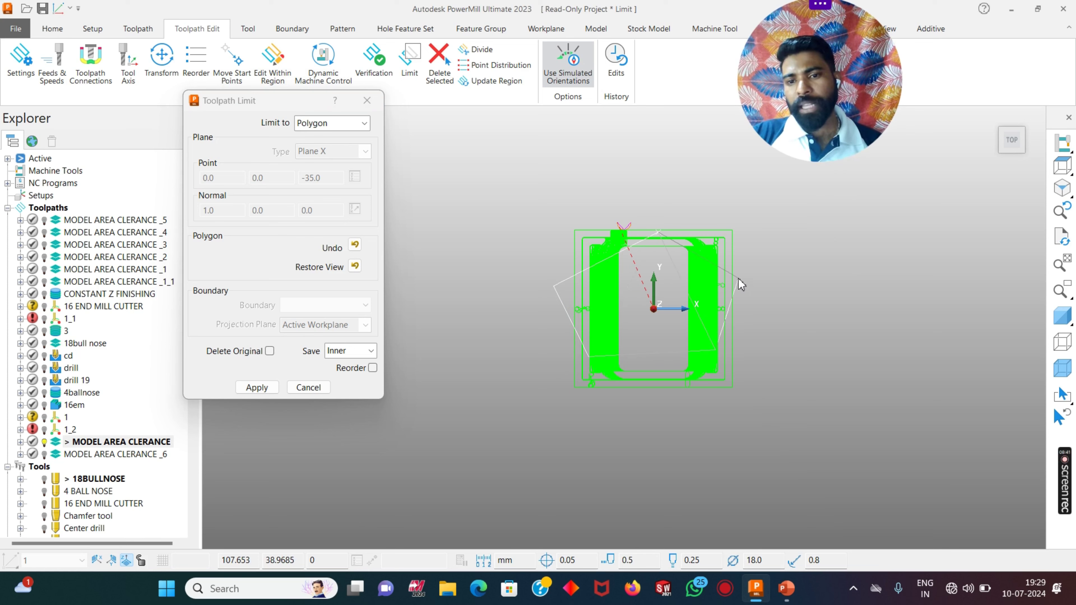
left_click(745, 285)
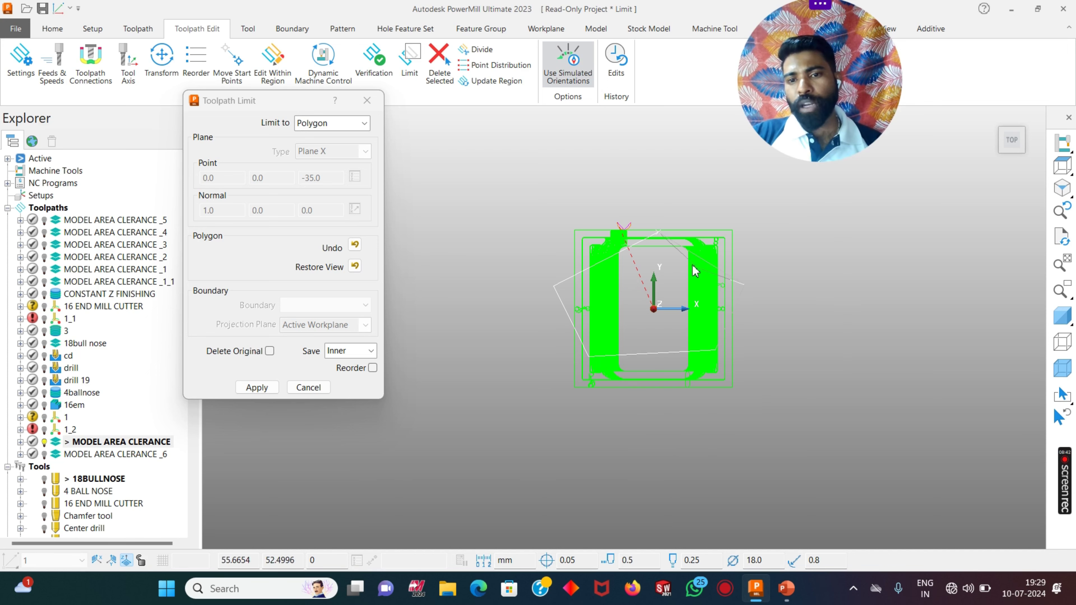
left_click(659, 232)
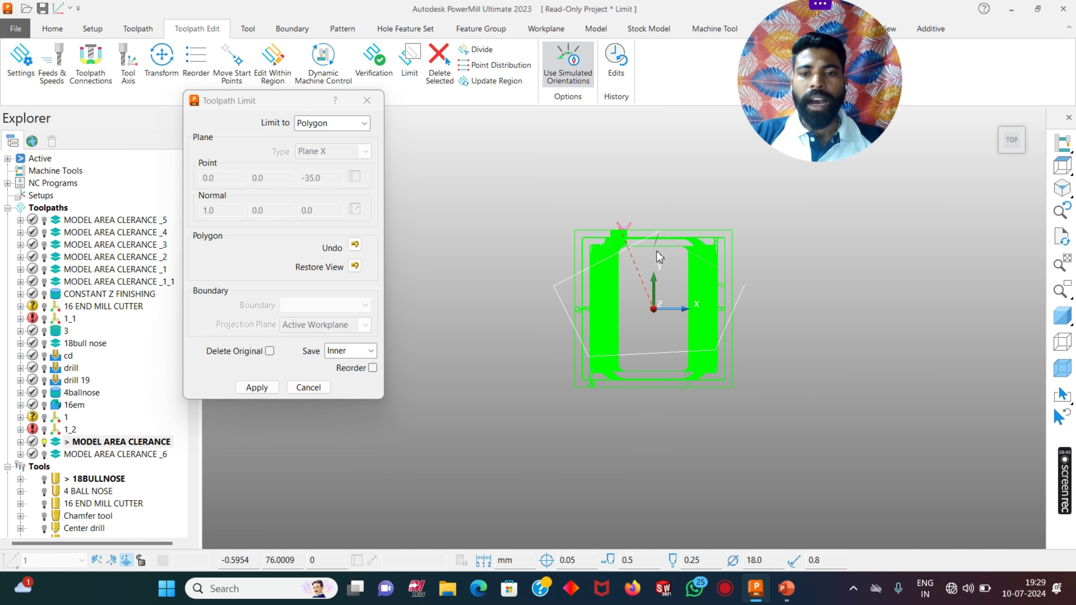
left_click(258, 387)
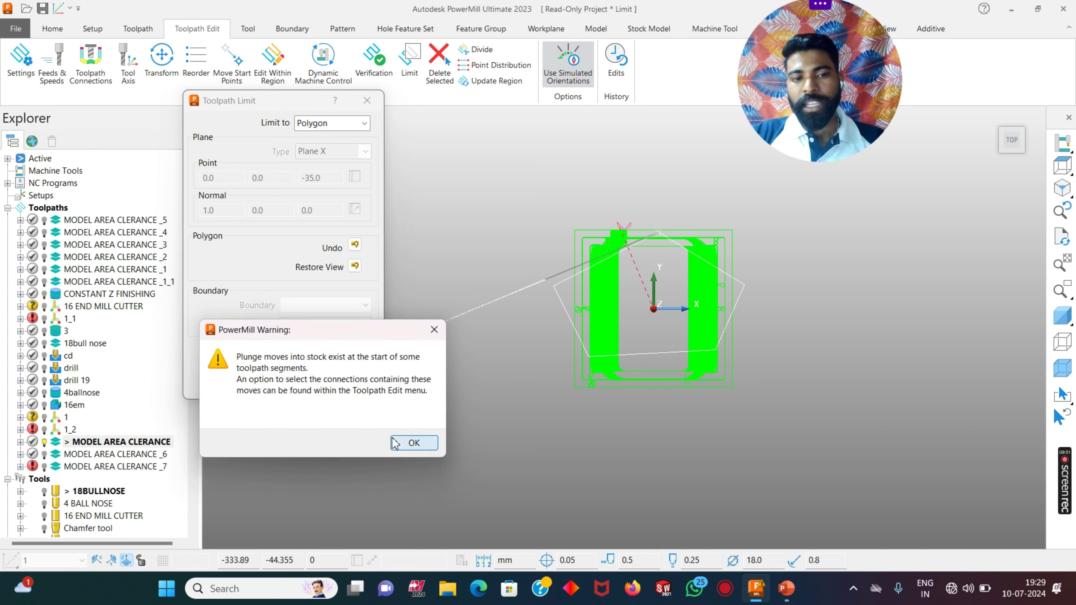
left_click(404, 438)
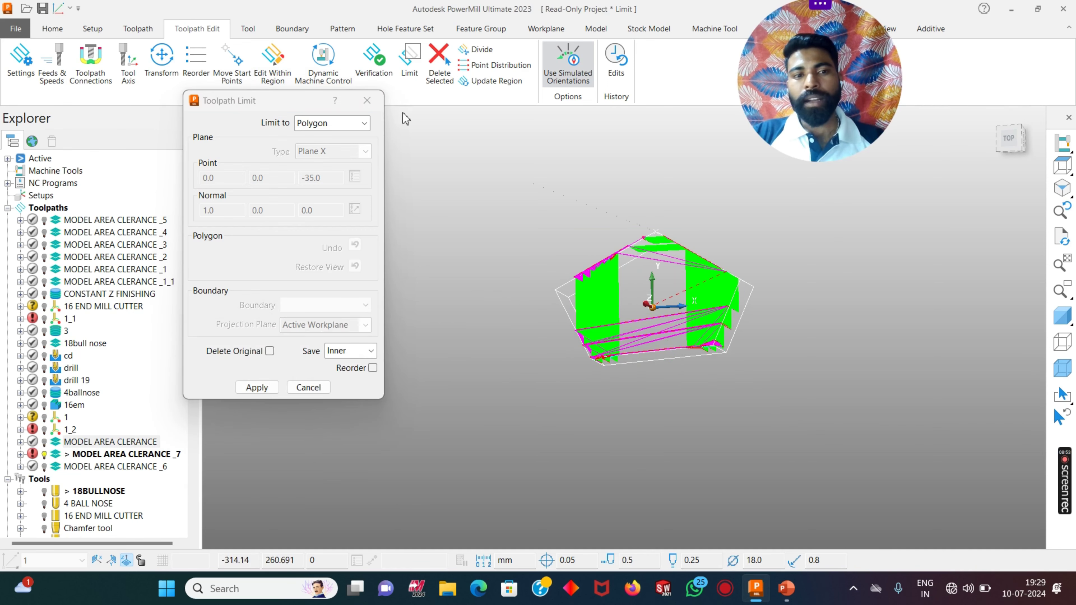
left_click(367, 101)
left_click(1063, 165)
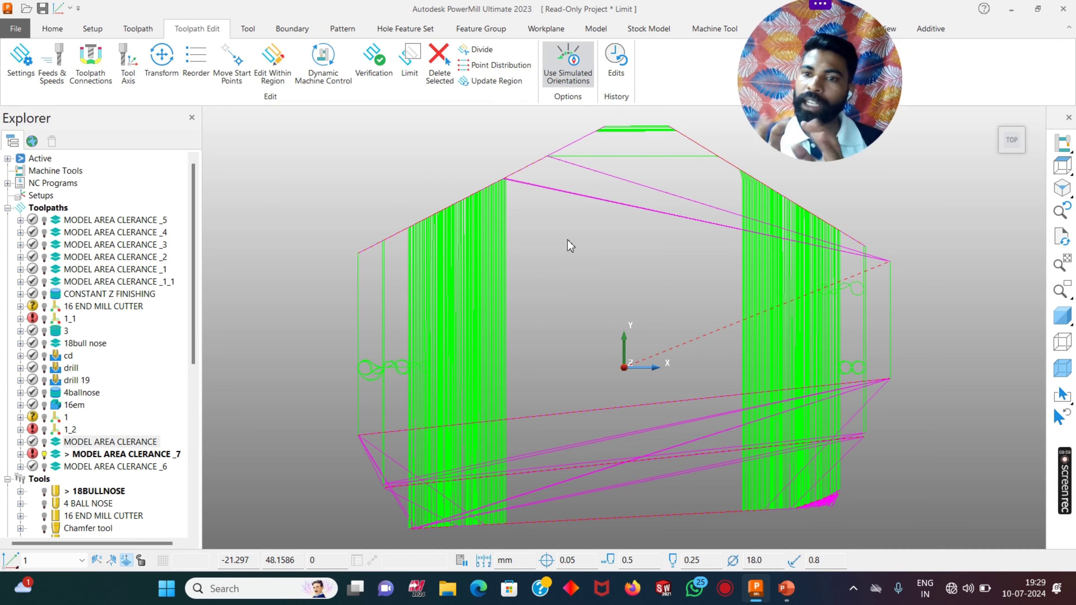
scroll(538, 330, "down", 5)
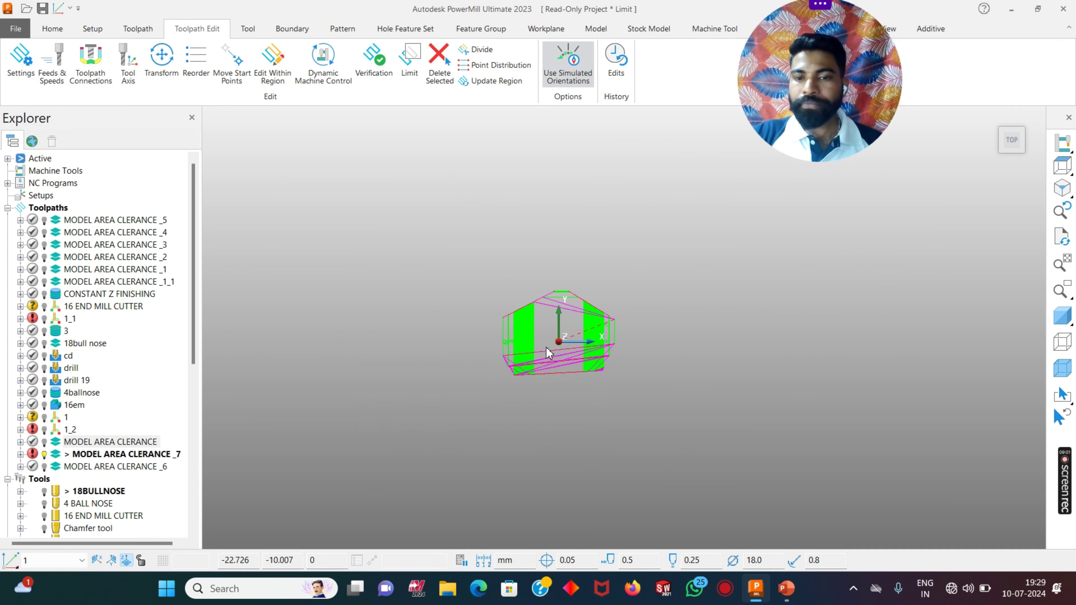
- Hide MODEL AREA CLERANCE _7, then show and activate the original MODEL AREA CLERANCE toolpath
left_click(44, 454)
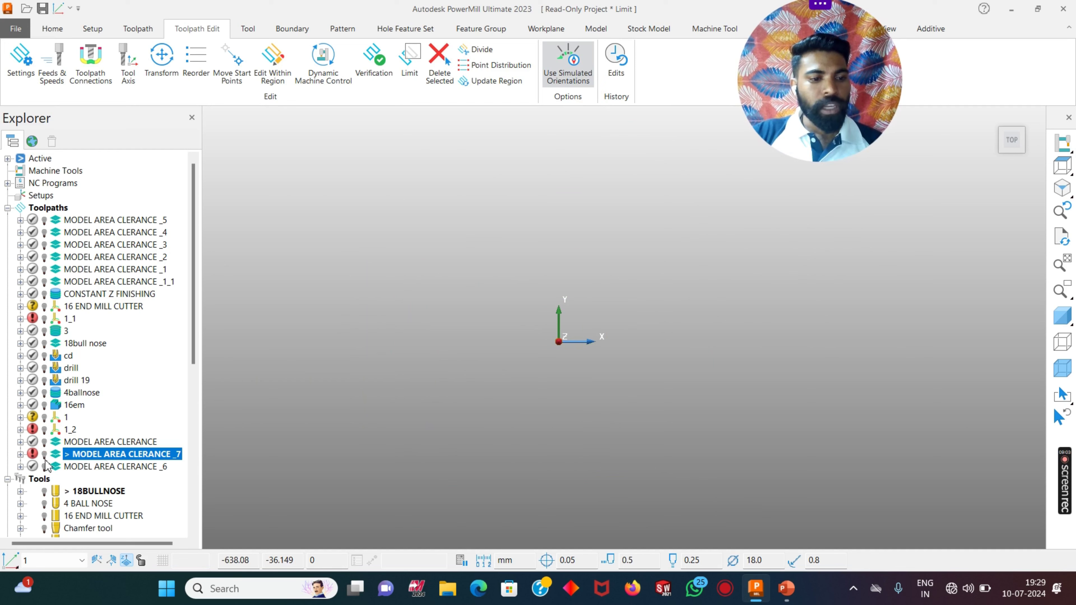
left_click(44, 466)
left_click(44, 466)
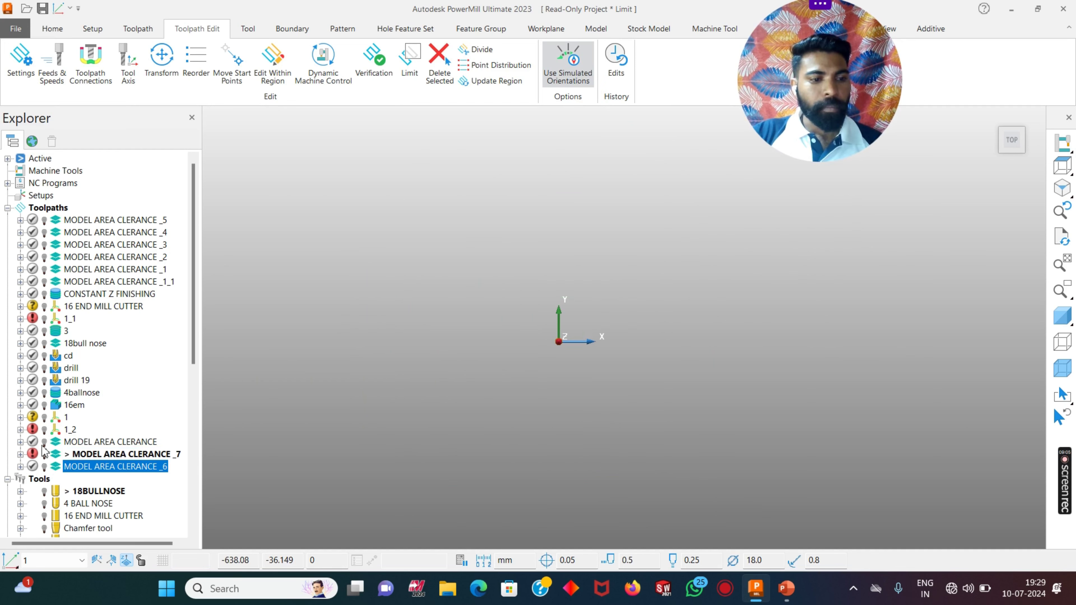
left_click(44, 441)
right_click(79, 441)
left_click(119, 107)
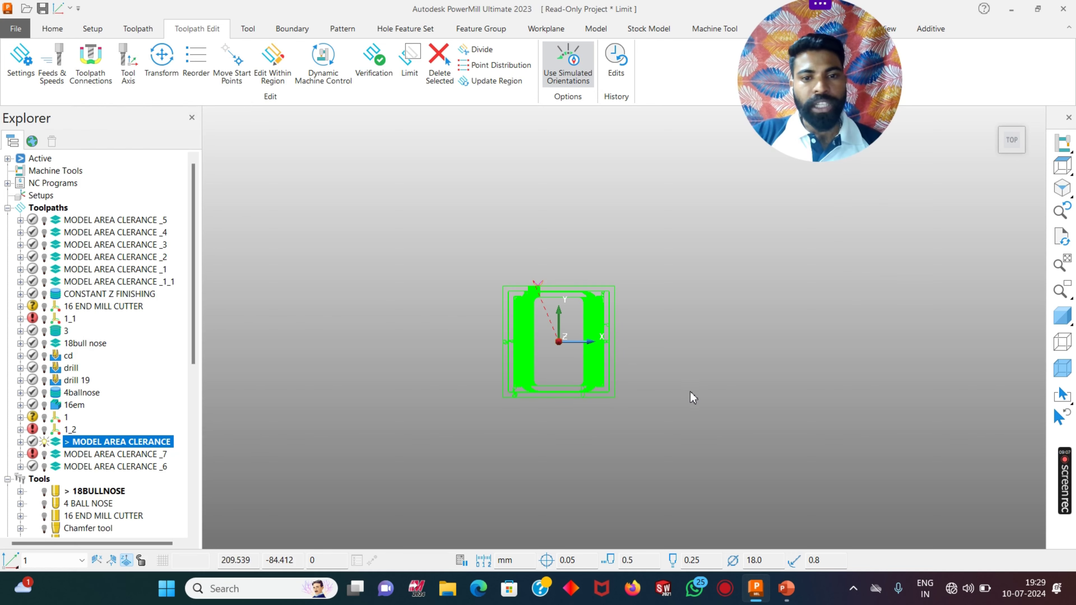
- Display the shaded model together with the toolpath and examine which areas the toolpath covers
scroll(691, 381, "up", 4)
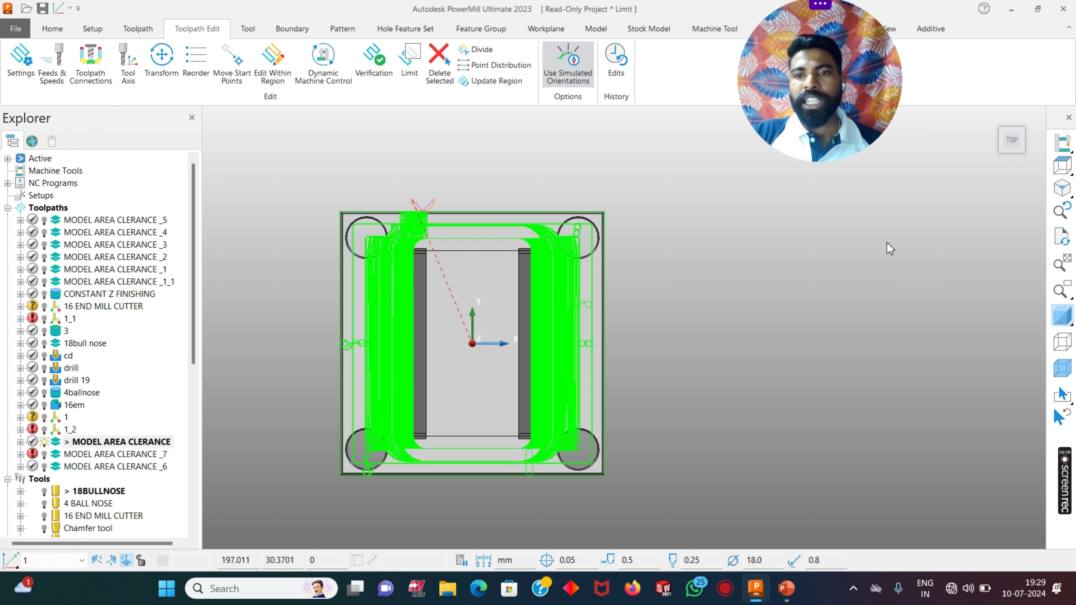
left_click(1062, 165)
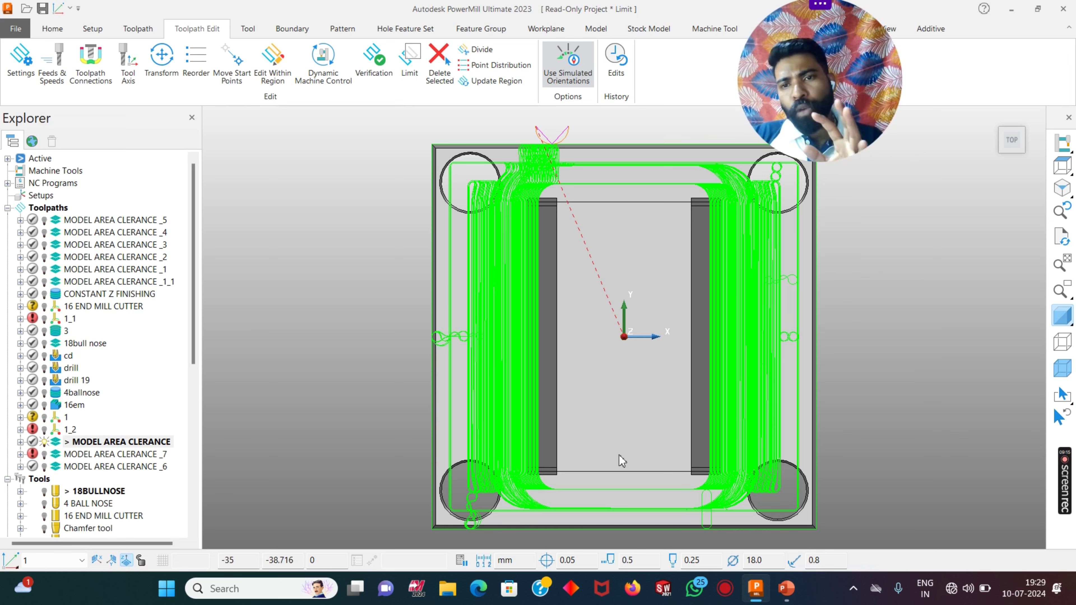
left_click(1066, 312)
scroll(640, 351, "down", 1)
scroll(480, 362, "down", 3)
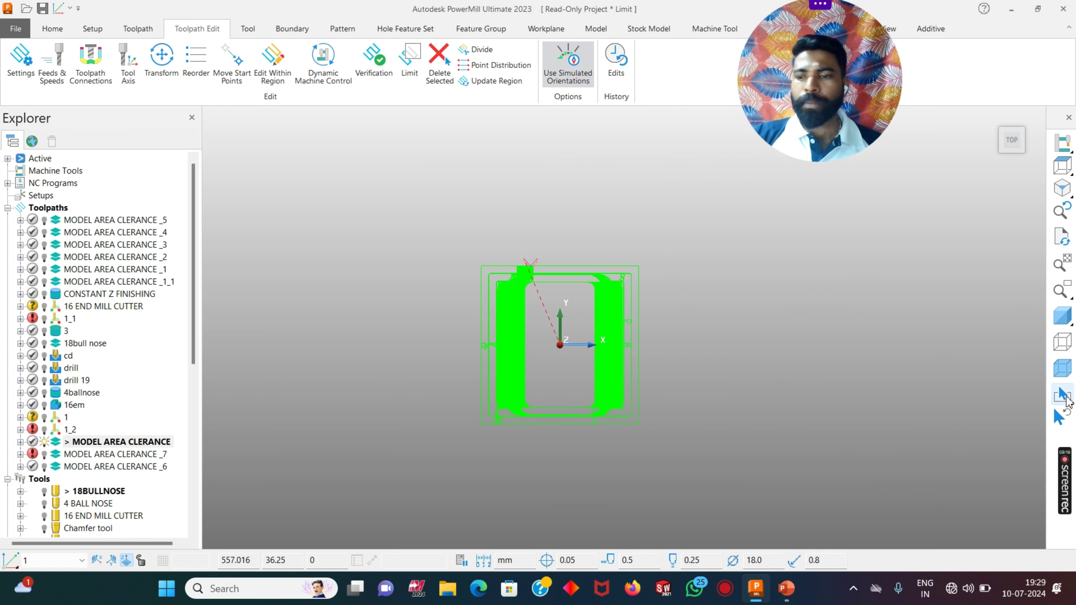
left_click(1063, 329)
mouse_move(526, 344)
middle_mouse_down()
mouse_move(461, 305)
mouse_move(343, 306)
middle_mouse_up()
scroll(517, 315, "up", 4)
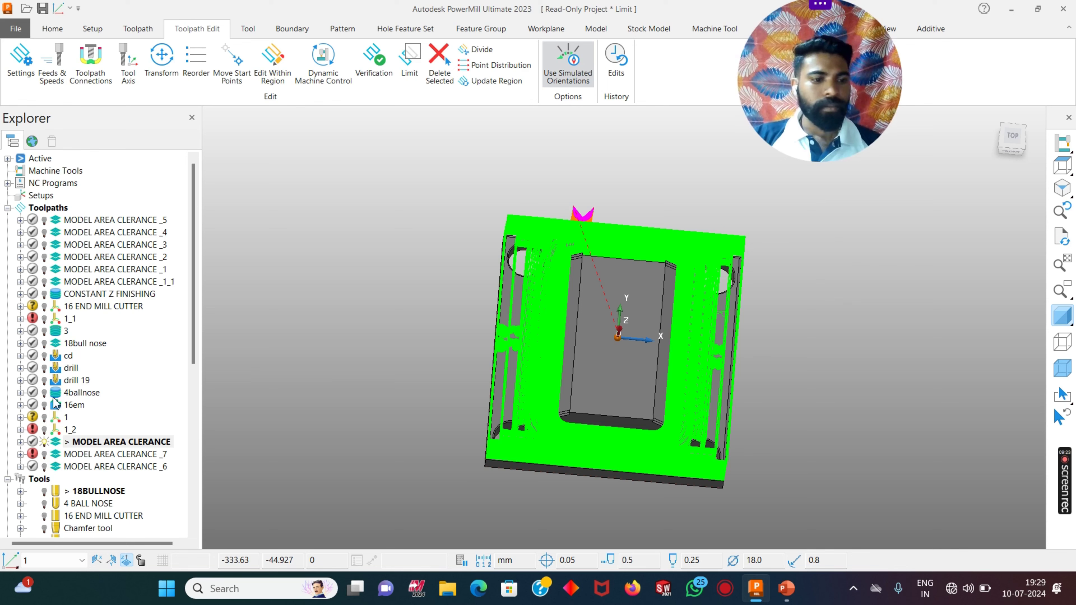
- Hide the MODEL AREA CLERANCE toolpath and pick the flat plate face of the model
left_click(53, 441)
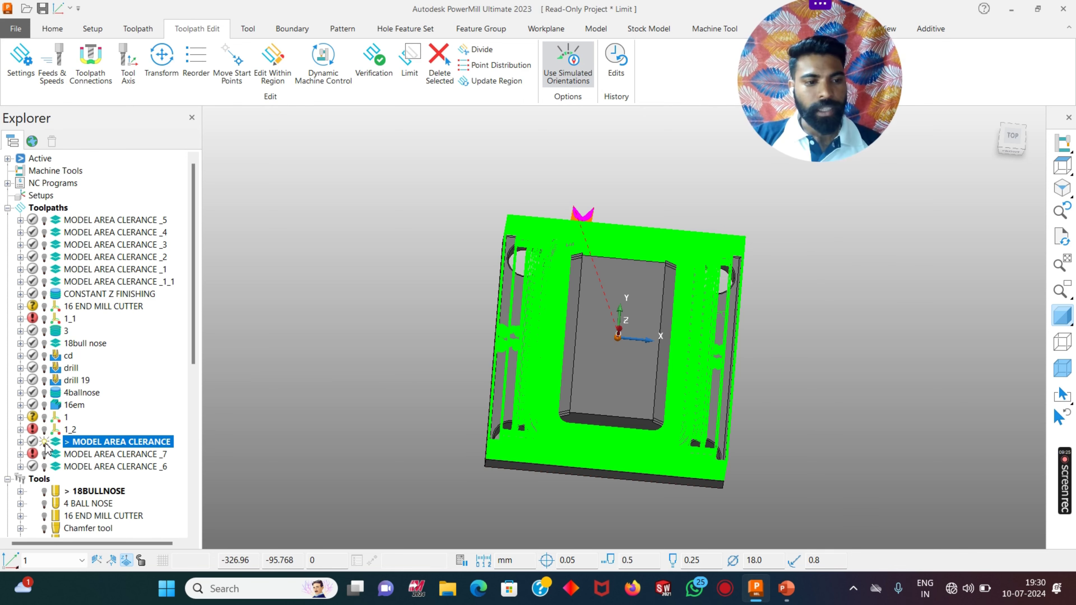
left_click(44, 442)
right_click(513, 377)
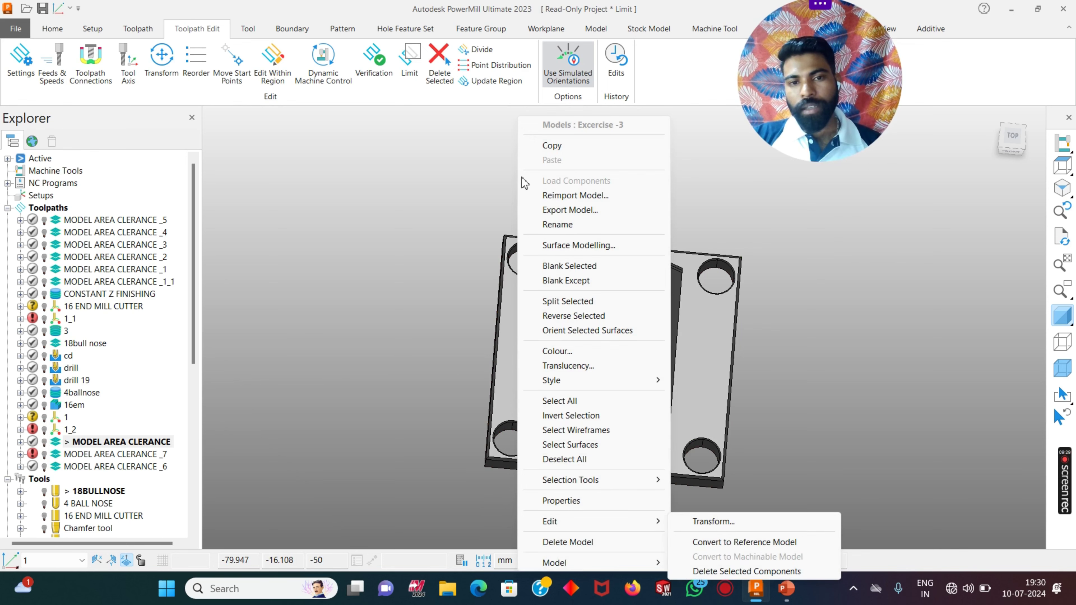
left_click(397, 225)
- Create a user-defined boundary and insert the edges of the selected plate face from the model
right_click(241, 199)
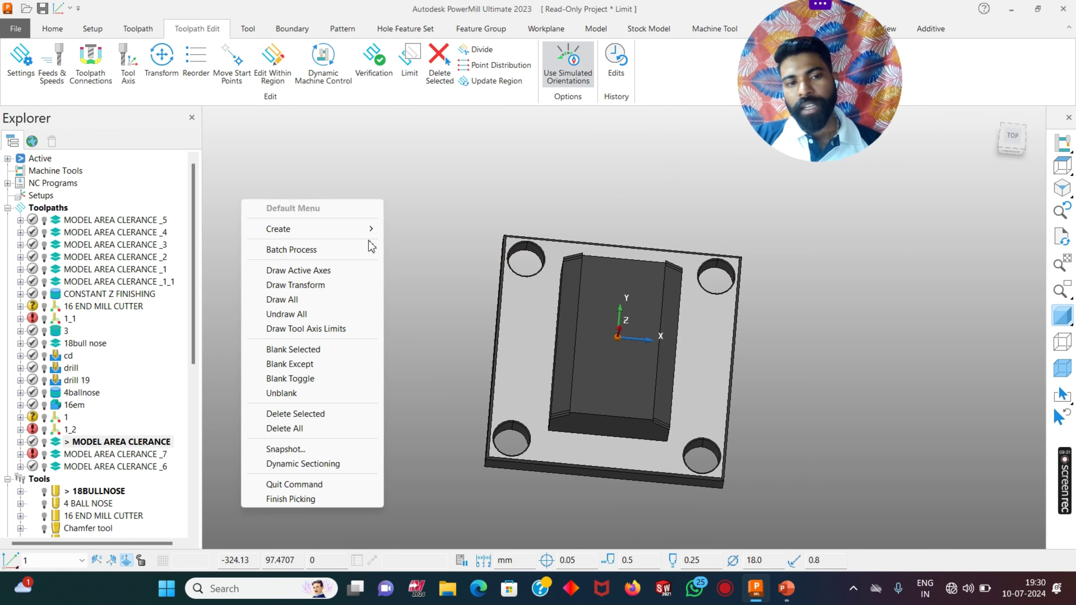
mouse_move(368, 232)
mouse_move(452, 261)
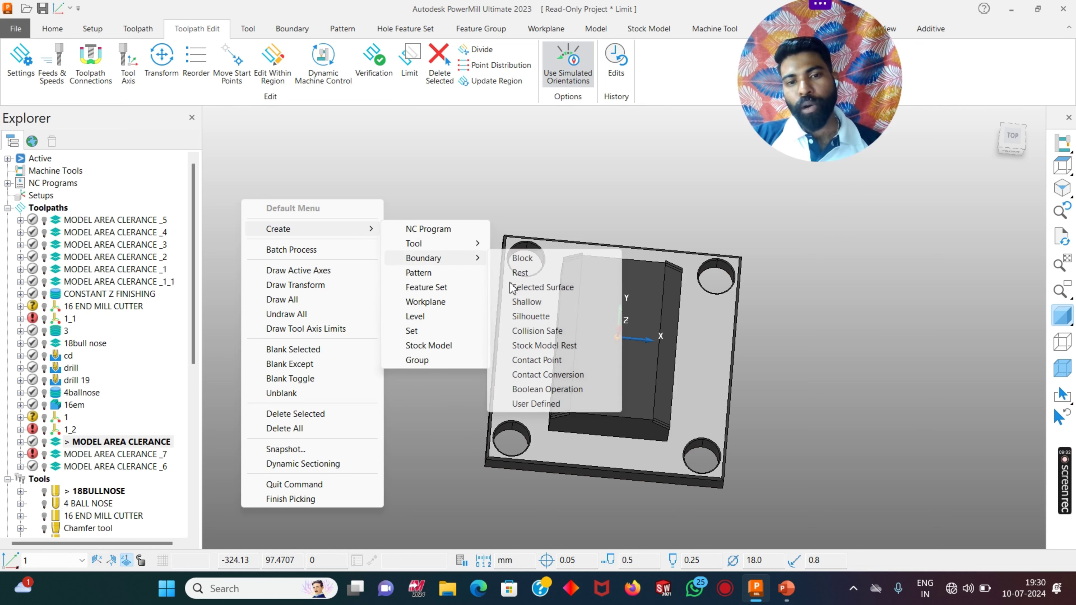
left_click(551, 404)
left_click(189, 162)
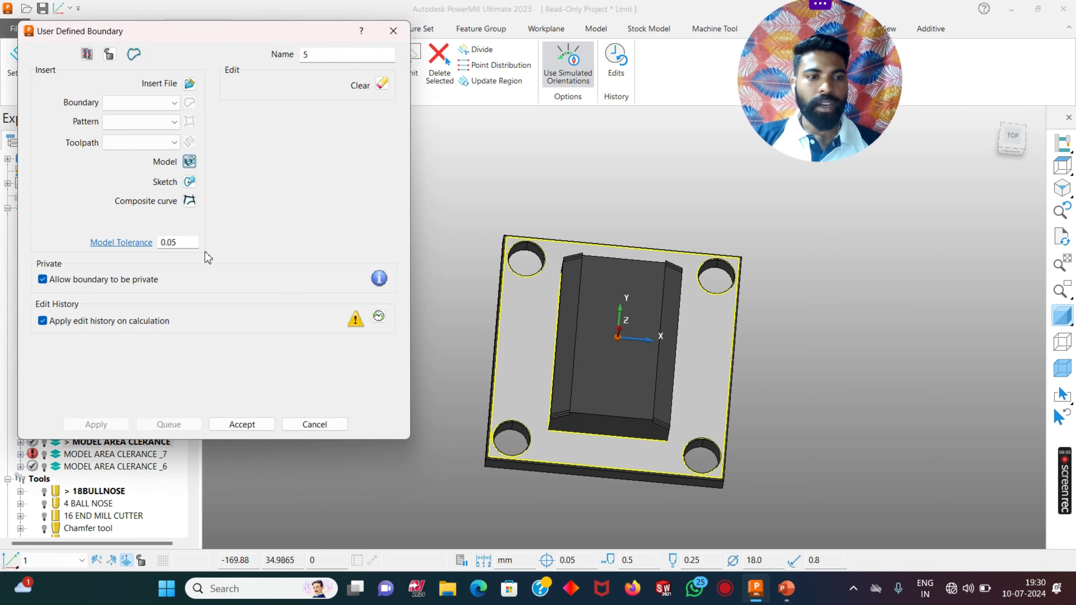
left_click(1062, 166)
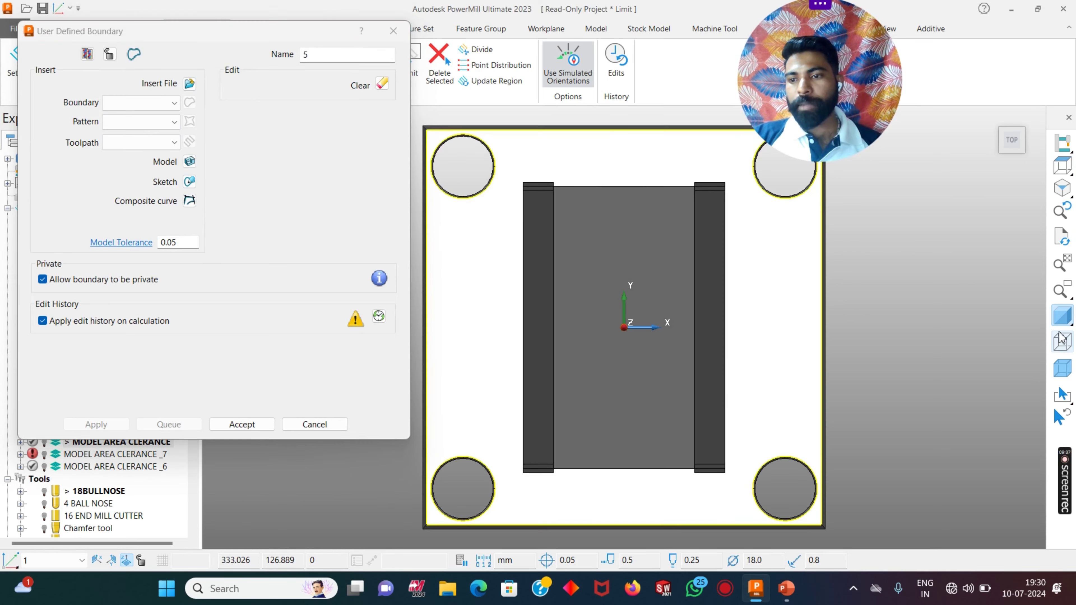
- Turn off the model shading and open user-defined boundary 5 for sketching
left_click(1062, 316)
left_click(188, 183)
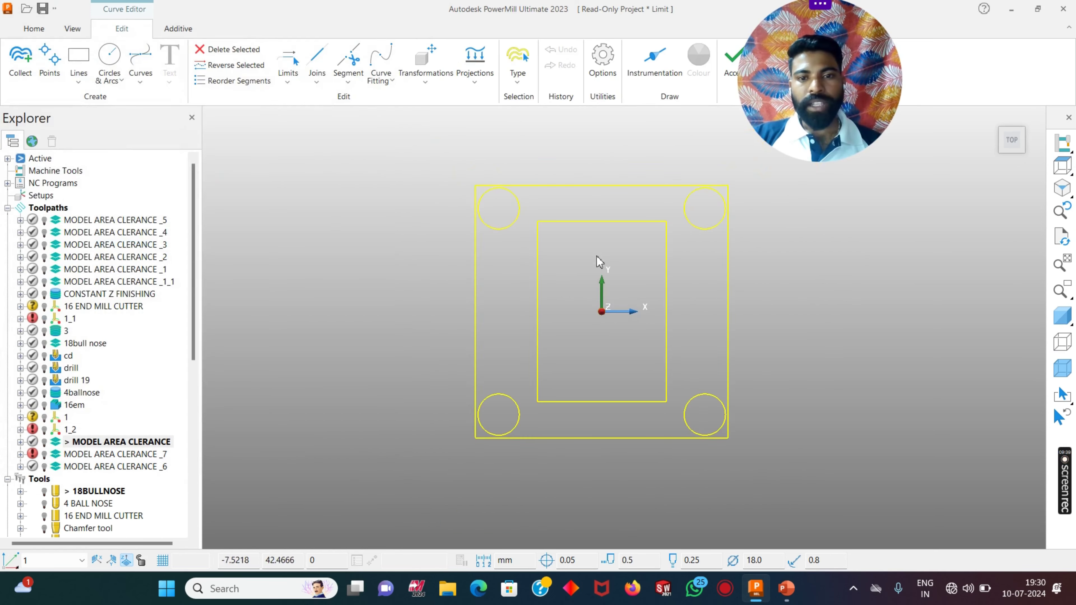
left_click(79, 57)
left_click(328, 118)
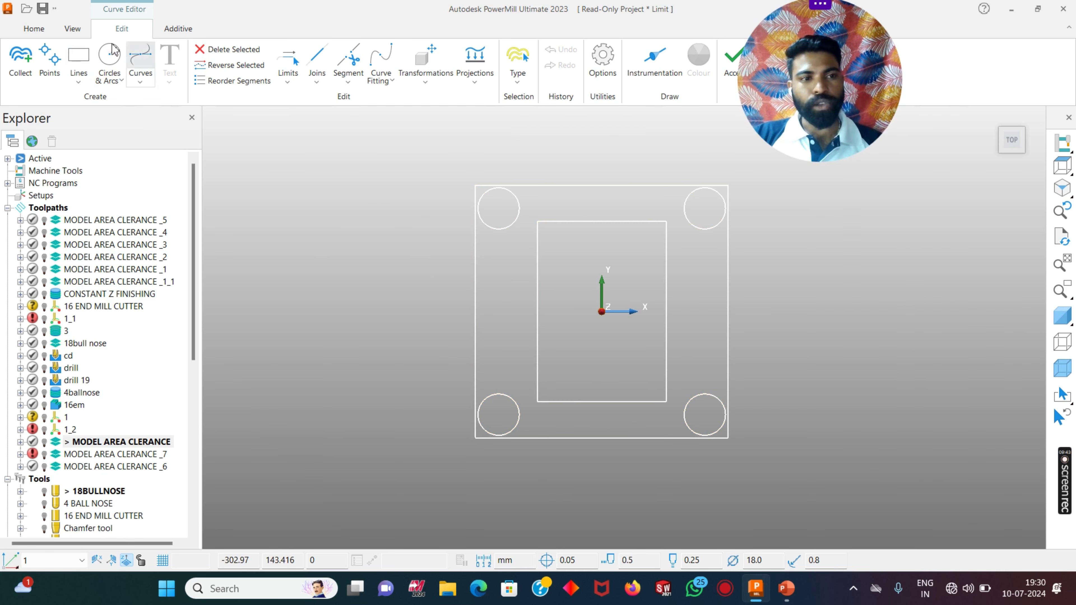
- Draw a rectangle across the middle of the plate using the shaded model and MODEL AREA CLERANCE toolpath as reference, and hide both
left_click(92, 76)
left_click(99, 164)
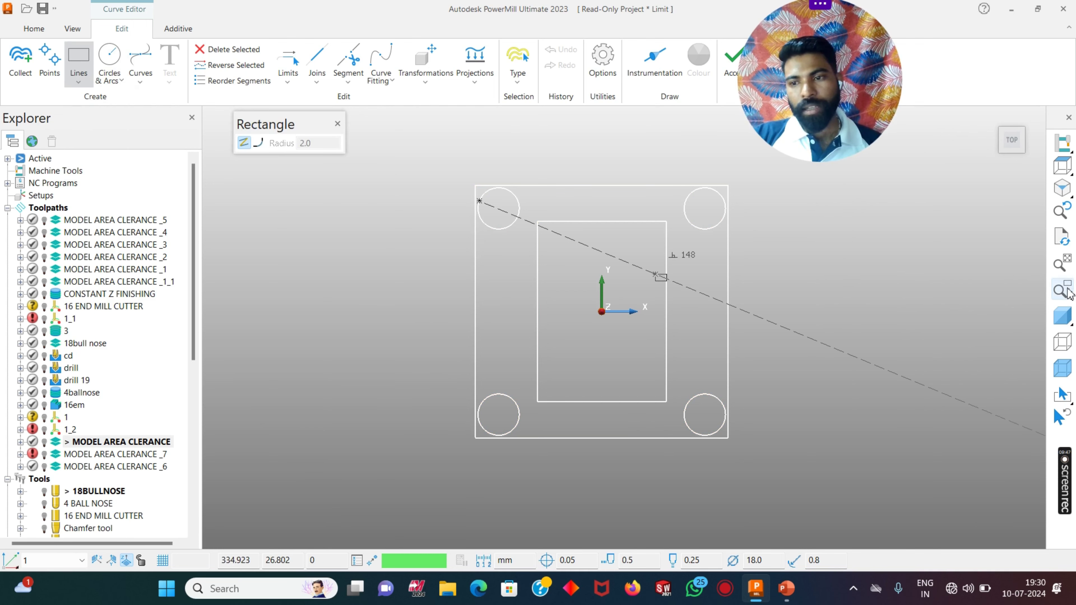
left_click(1062, 316)
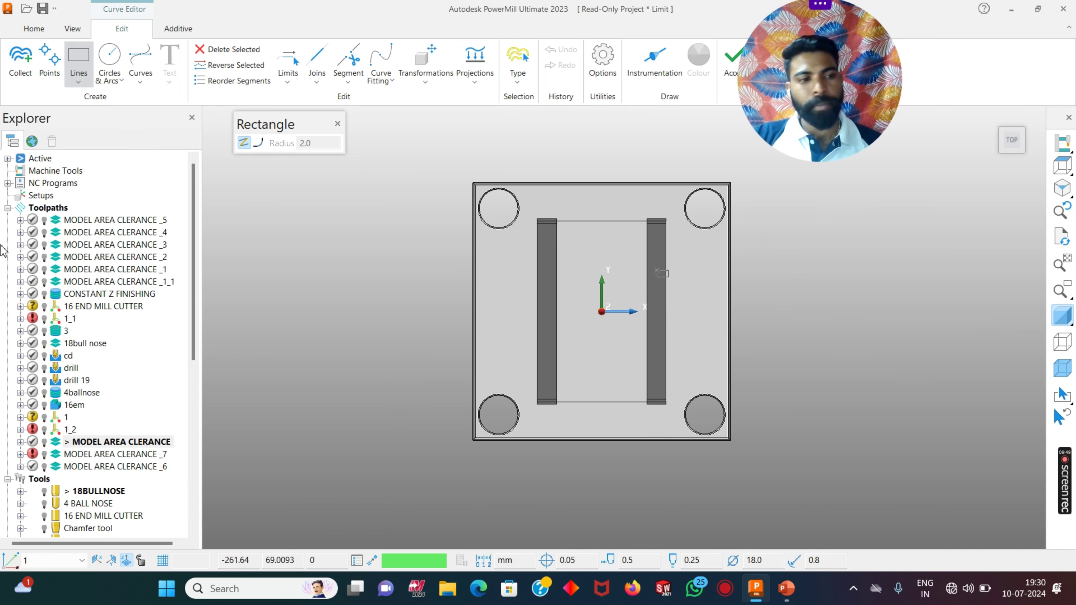
left_click(44, 442)
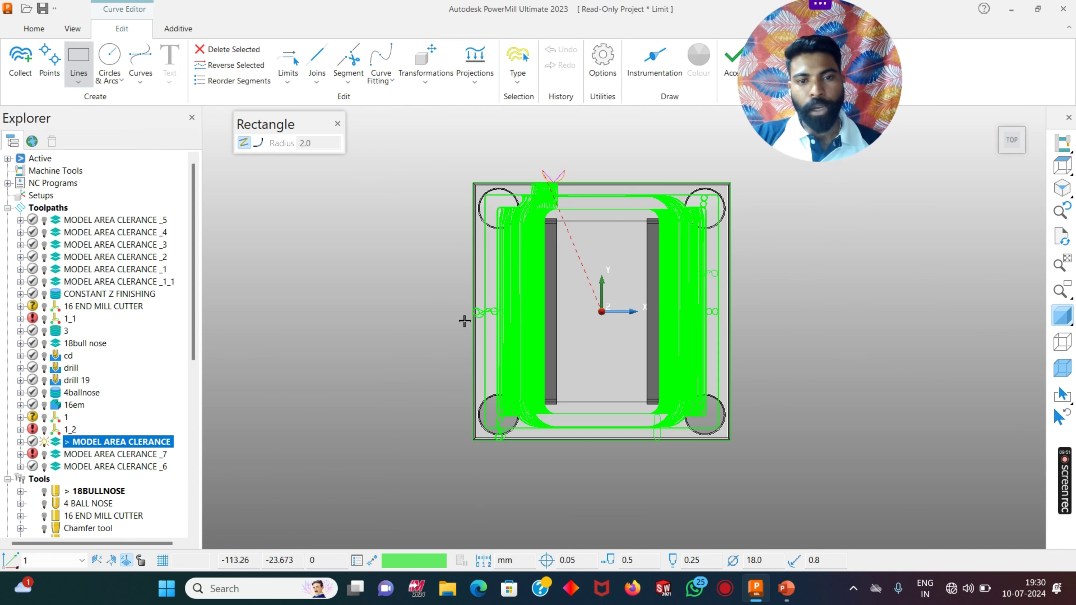
left_click(473, 260)
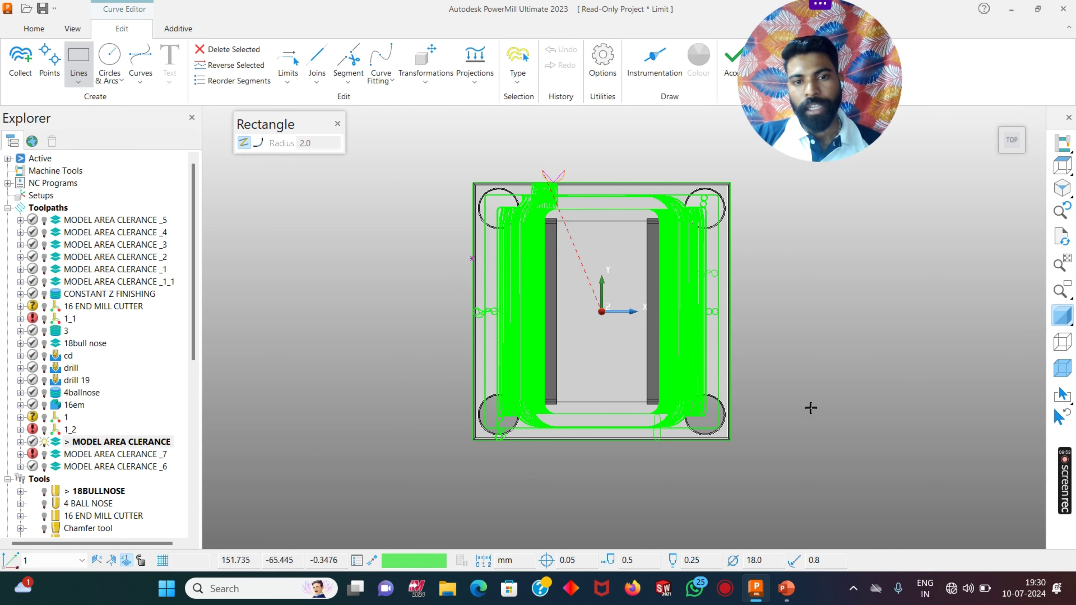
left_click(739, 381)
left_click(338, 124)
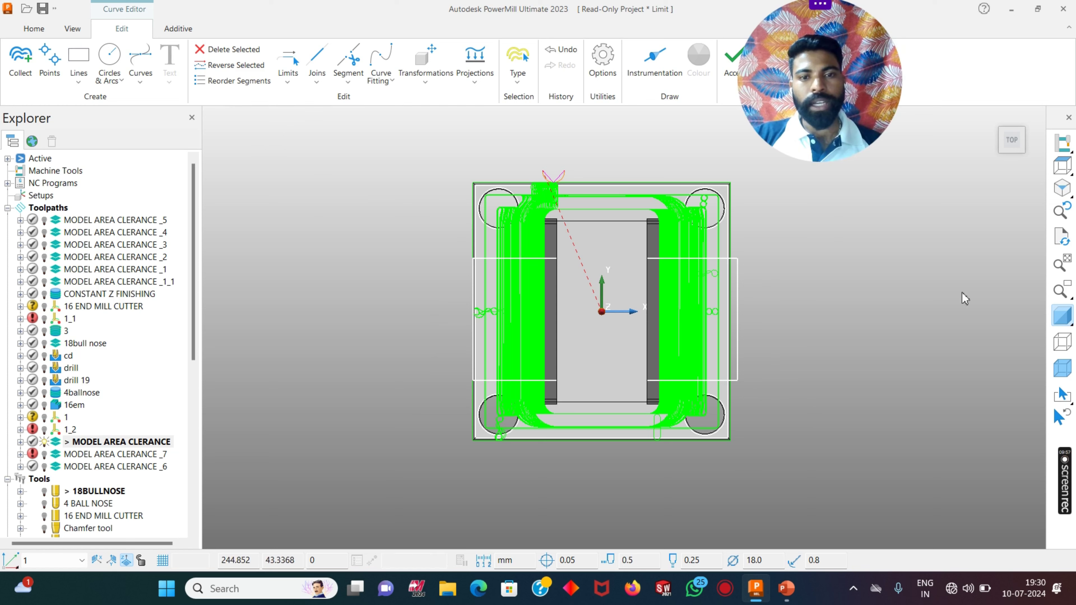
left_click(1062, 317)
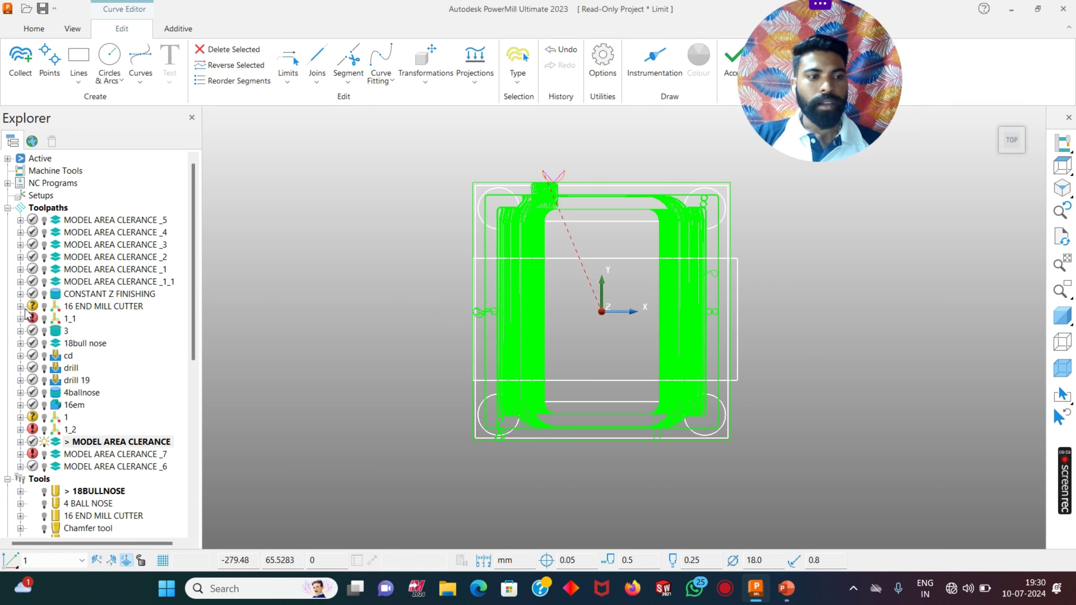
left_click(44, 441)
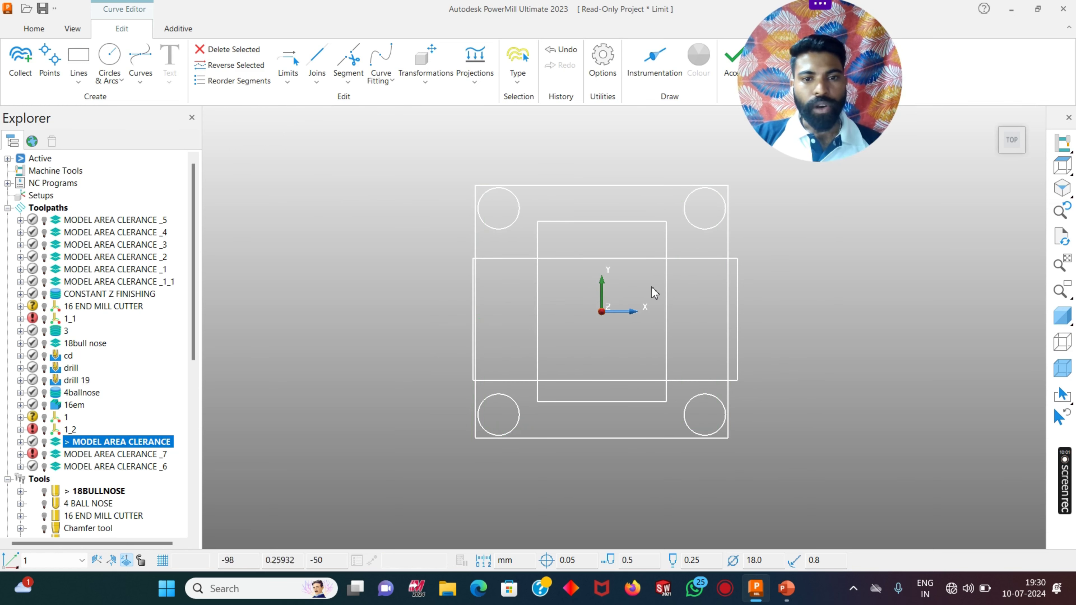
left_click_drag(799, 259, 494, 129)
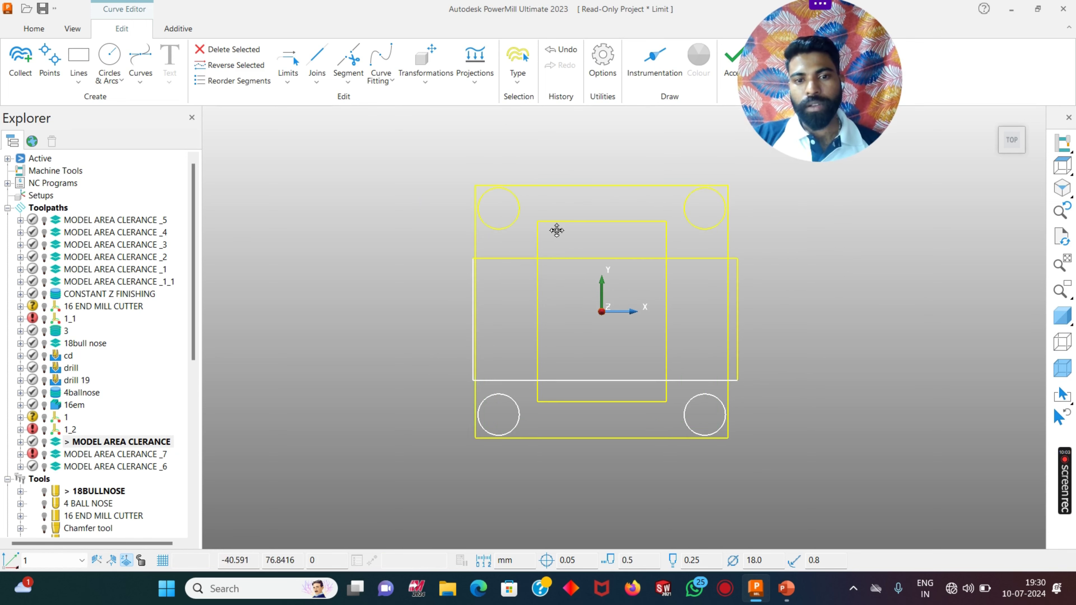
left_click_drag(718, 426, 855, 456)
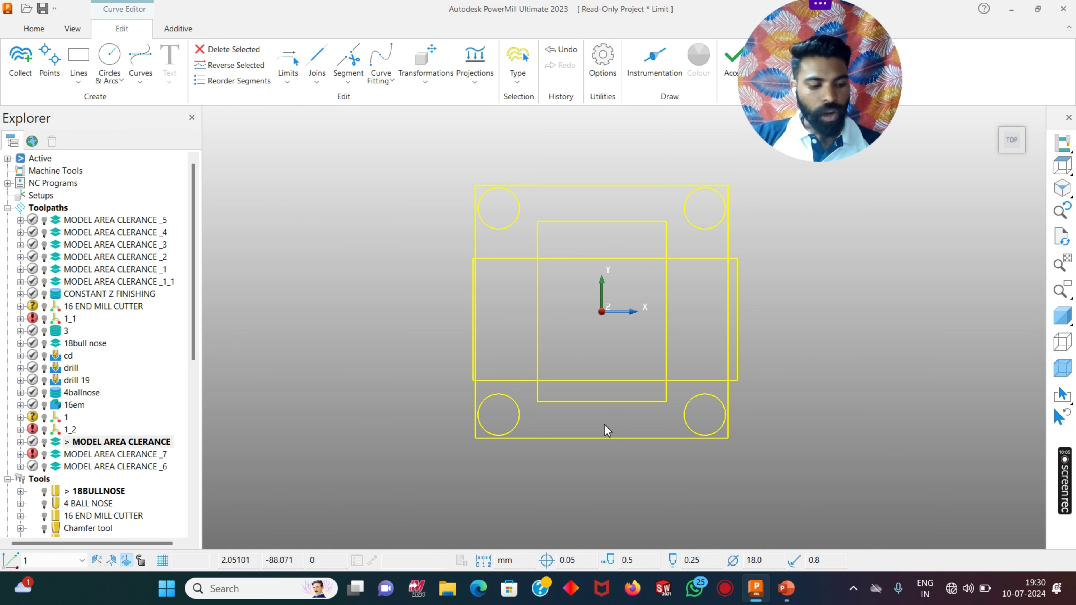
left_click_drag(601, 379, 729, 399)
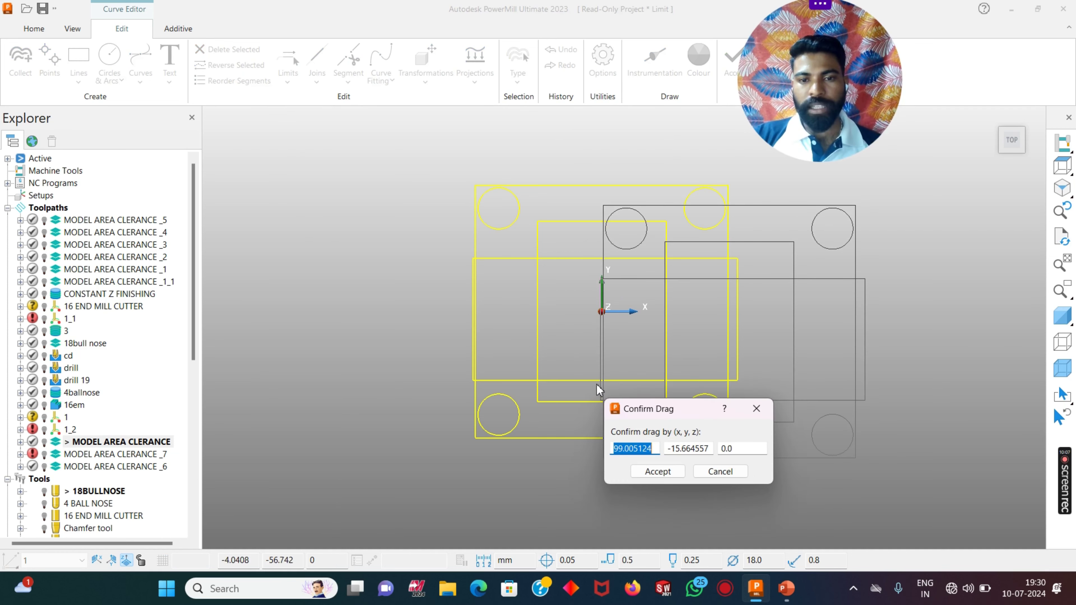
left_click(727, 471)
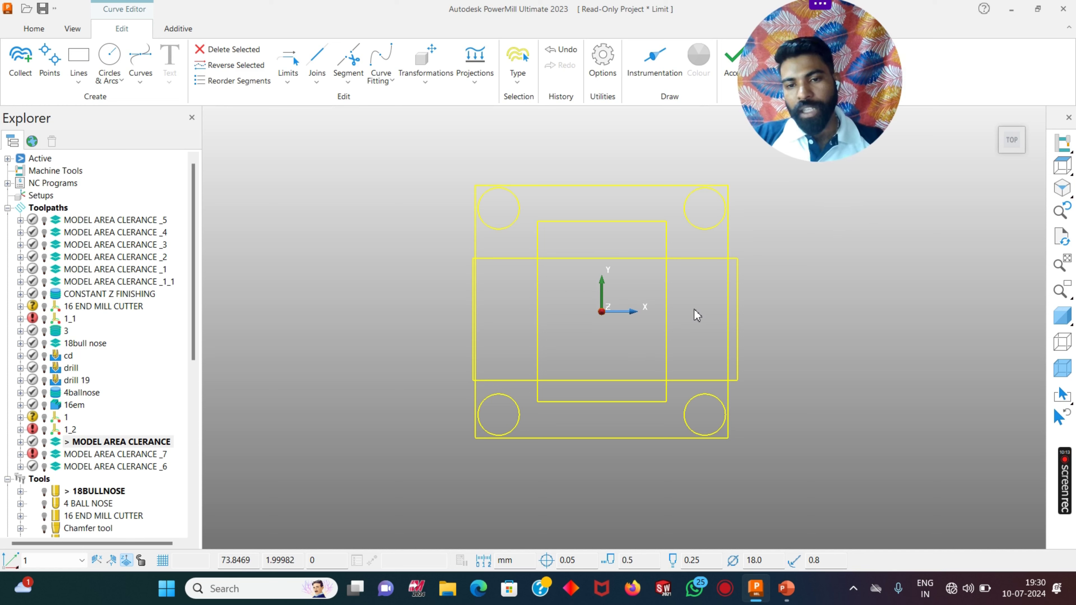
left_click(758, 332)
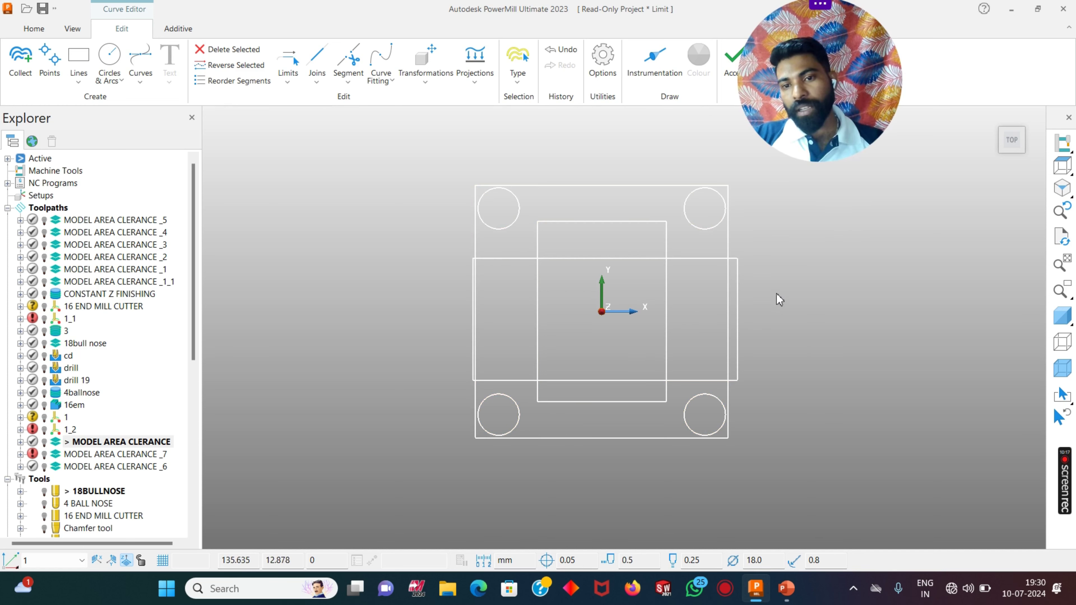
- Delete the plate outline, inner rectangle and four hole circles from the boundary, keeping only the drawn wide rectangle
left_click_drag(405, 152, 793, 245)
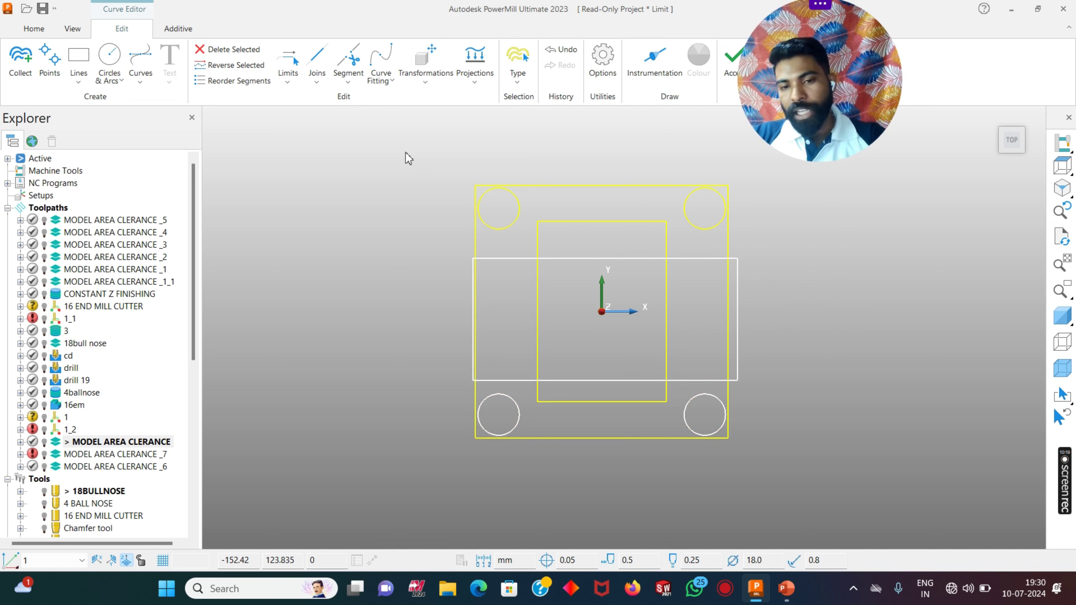
key("Delete")
left_click_drag(754, 449, 454, 414)
key("Delete")
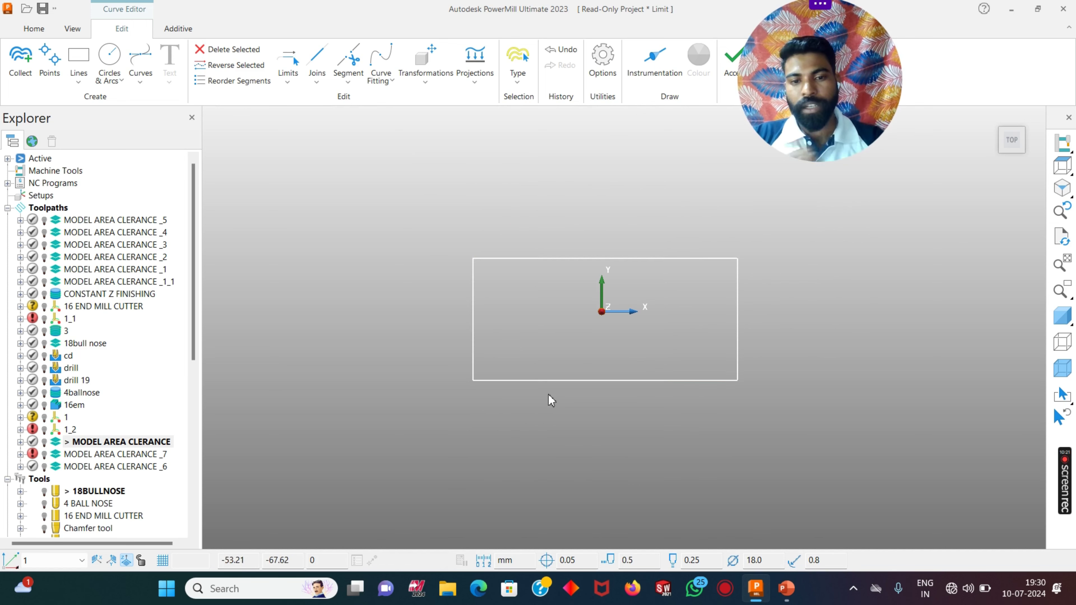
- Finish the sketch, accept user-defined boundary 5 and display the shaded model
left_click(730, 63)
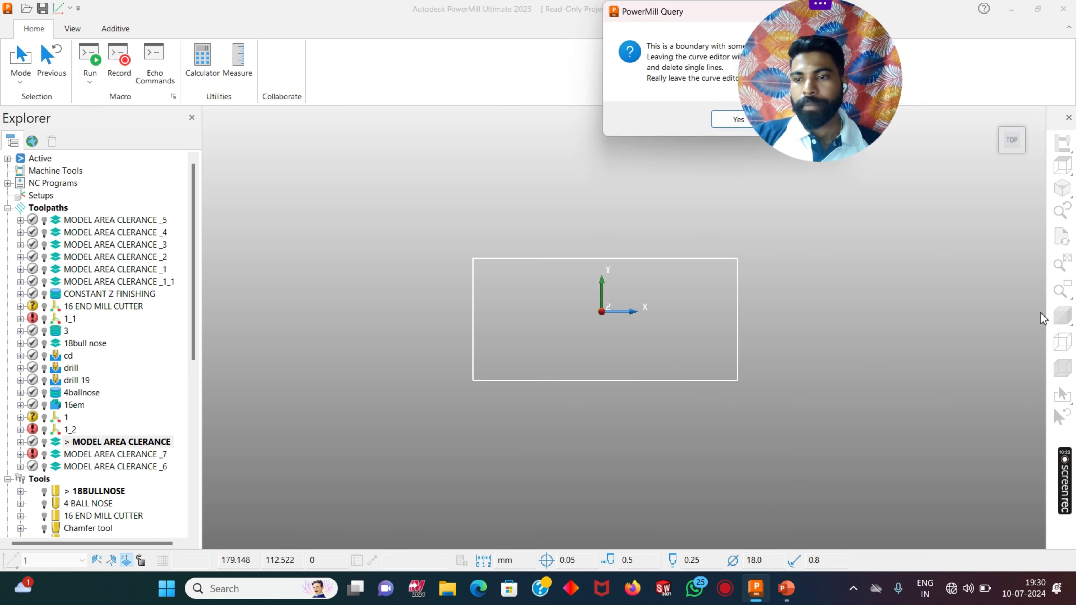
left_click(732, 123)
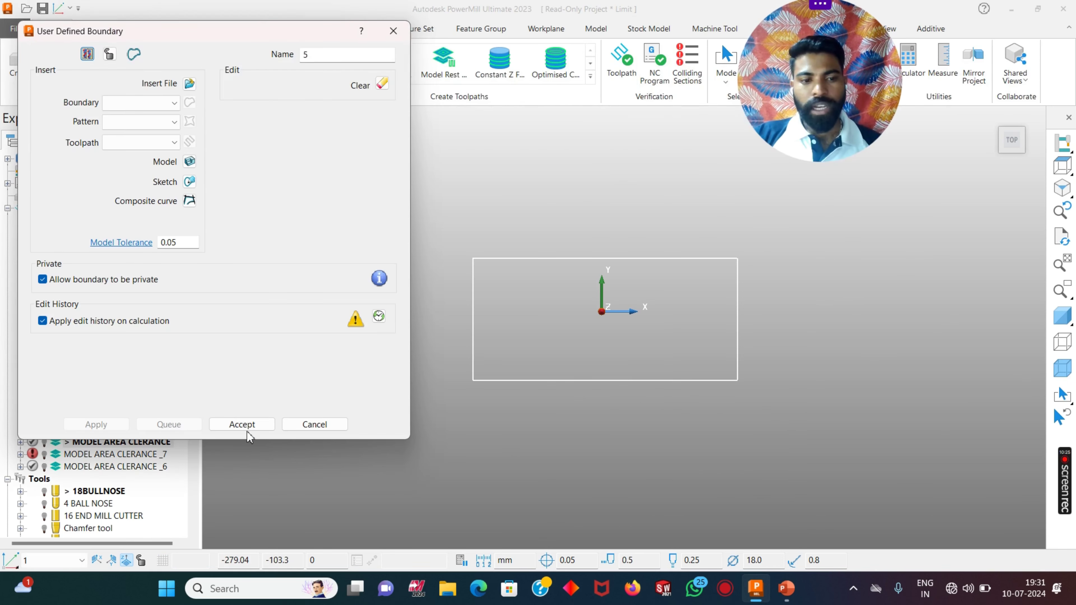
left_click(241, 424)
left_click(1065, 344)
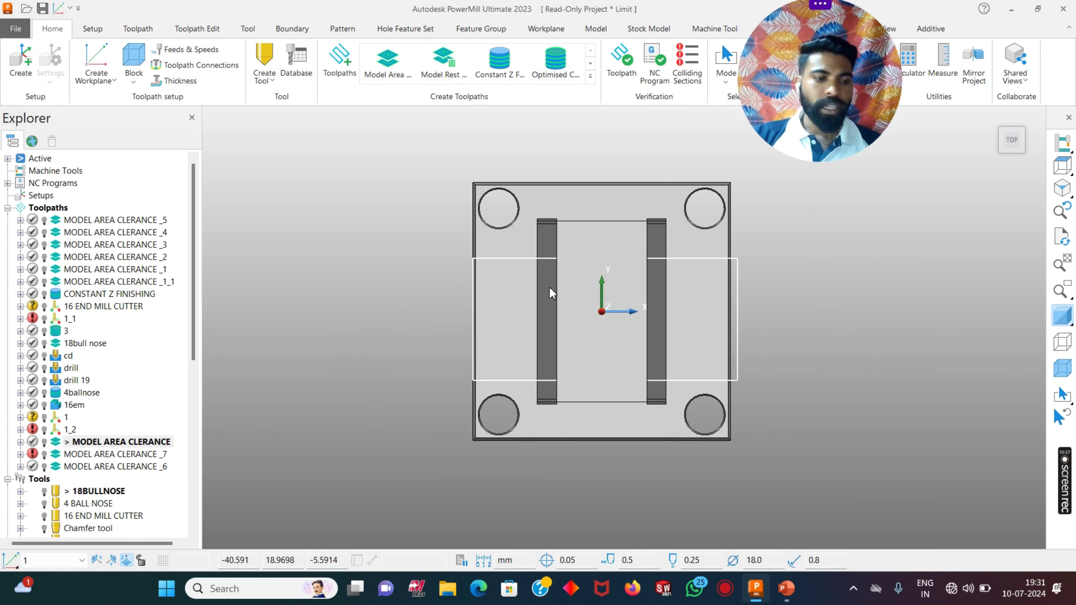
- Open Toolpath Limit for MODEL AREA CLERANCE and set it to limit to Boundary 5
scroll(121, 380, "down", 2)
right_click(118, 368)
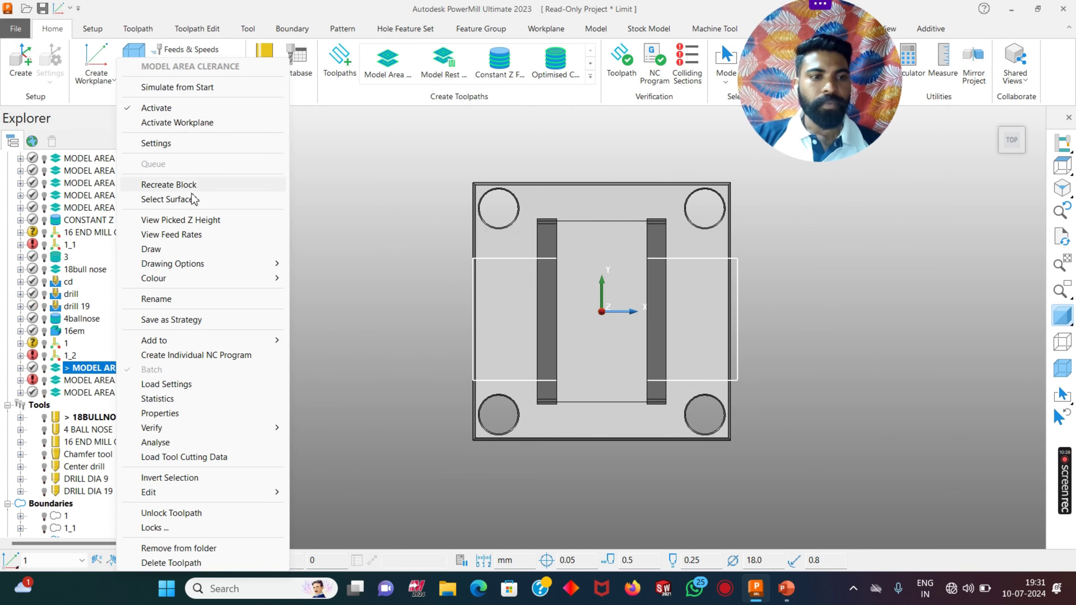
mouse_move(223, 493)
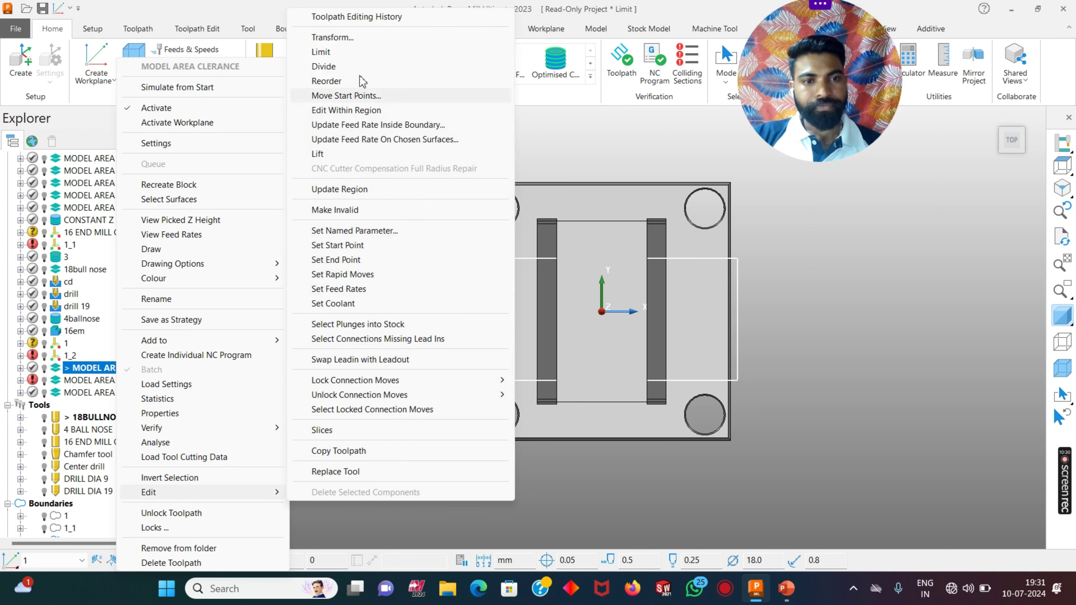
left_click(335, 55)
left_click(326, 124)
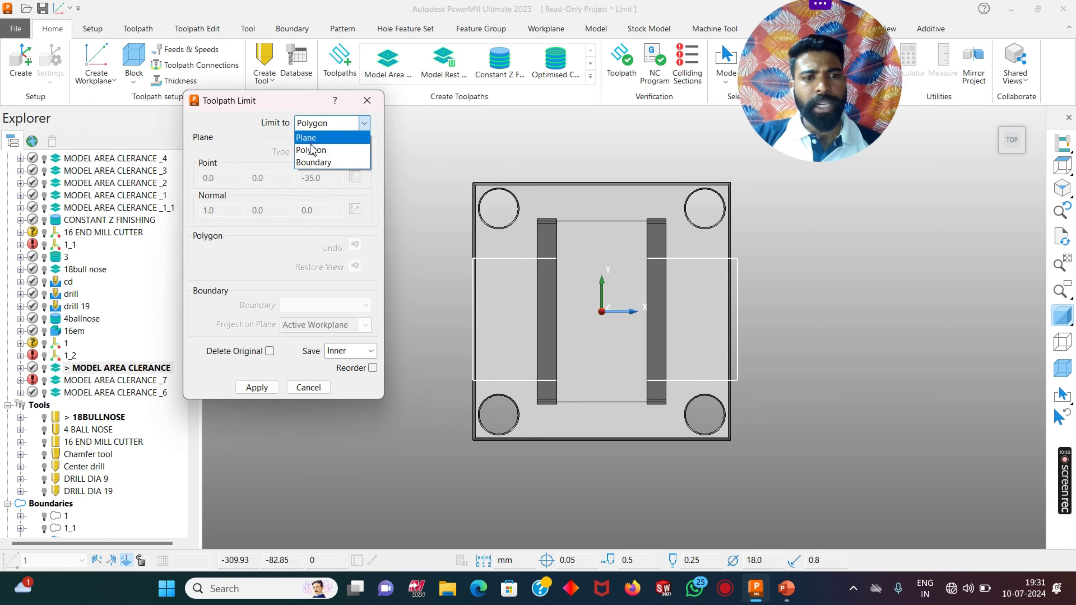
left_click(313, 161)
left_click(297, 306)
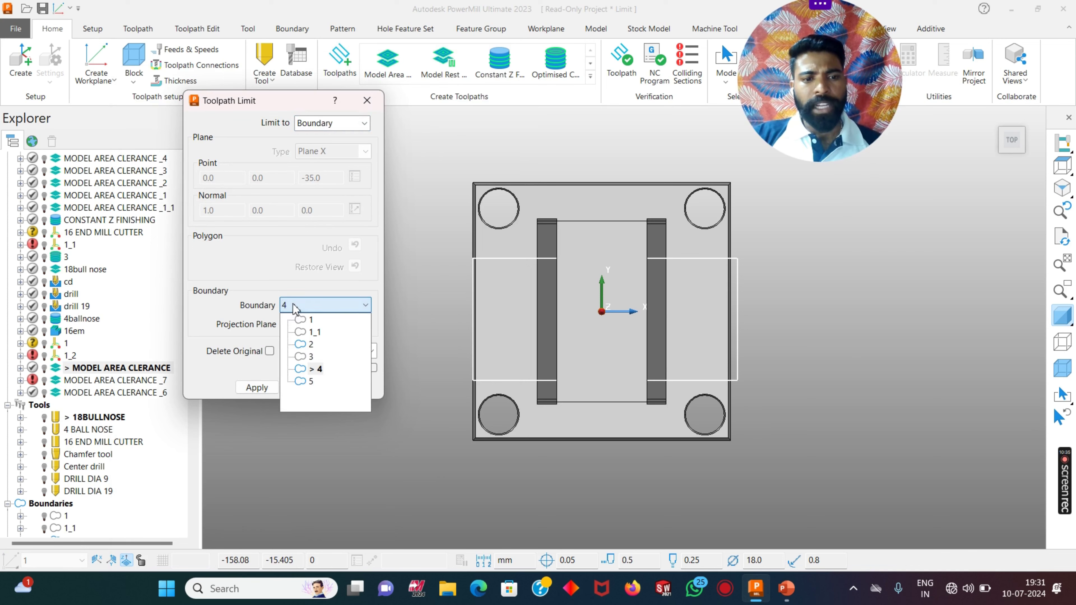
left_click(305, 382)
scroll(956, 275, "down", 1)
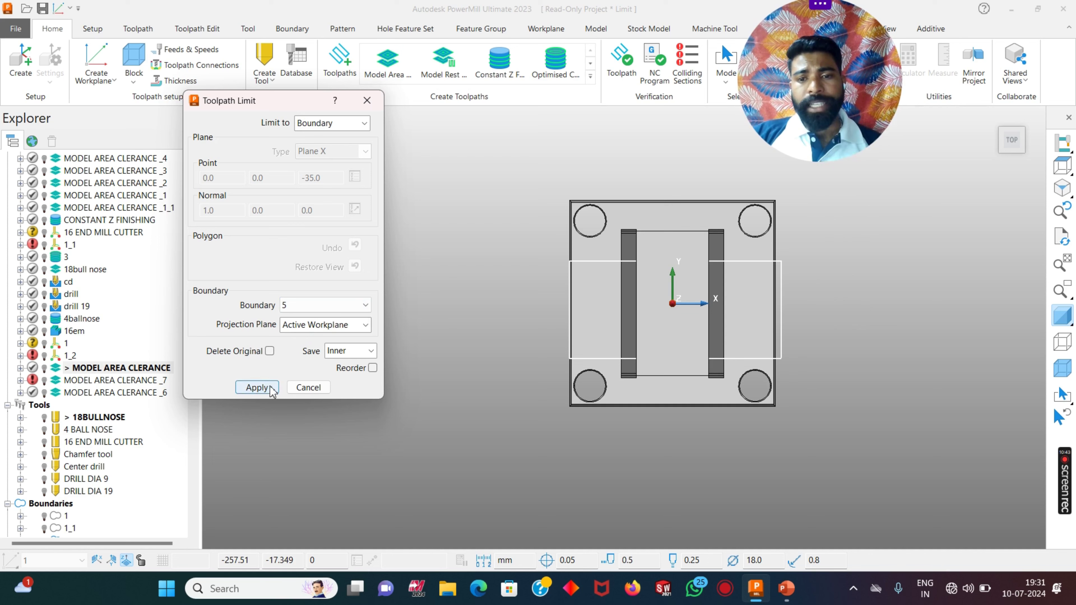
- Apply the boundary limit with Inner saved to the MODEL AREA CLERANCE toolpath and hide the original toolpath
left_click(118, 367)
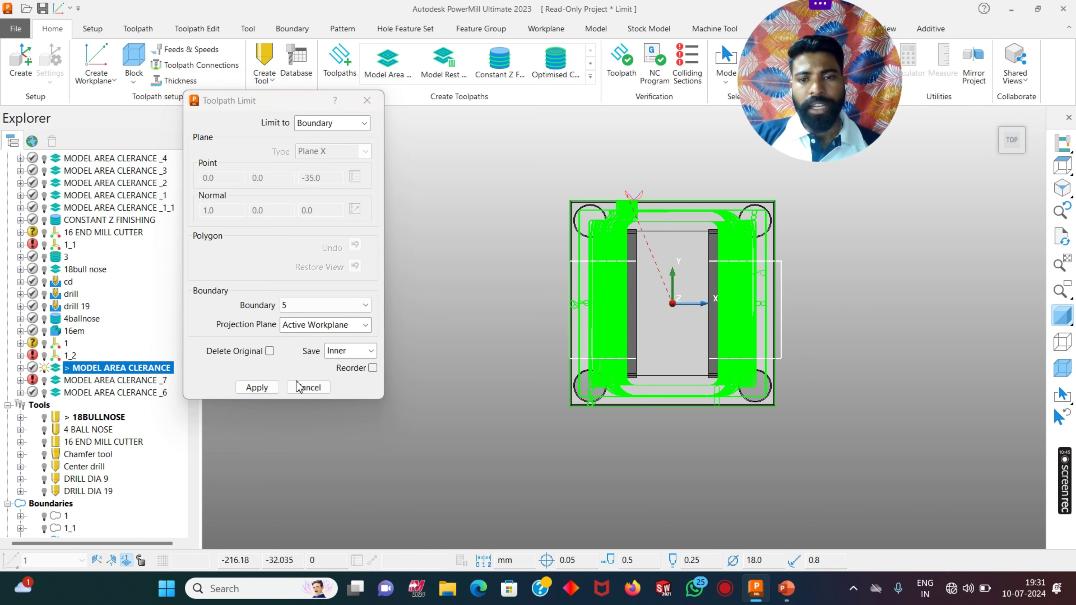
left_click(252, 390)
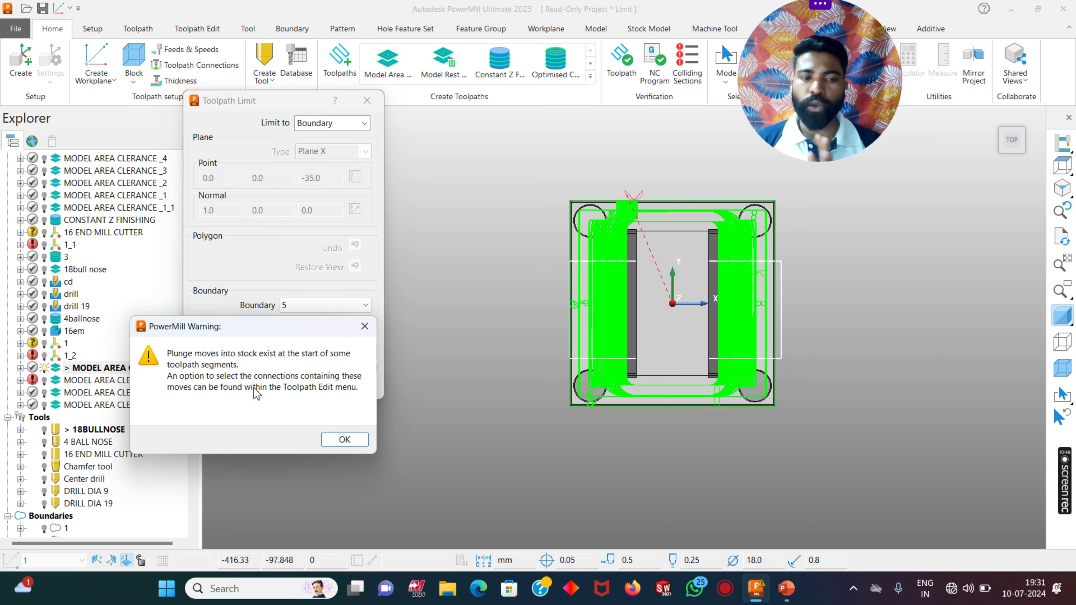
left_click(345, 439)
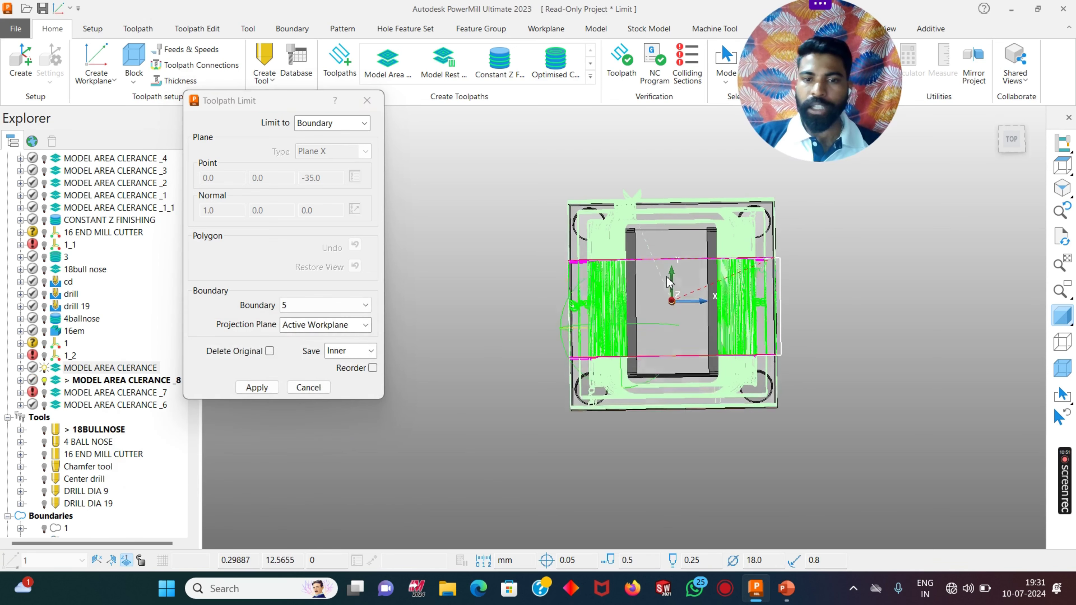
left_click(44, 367)
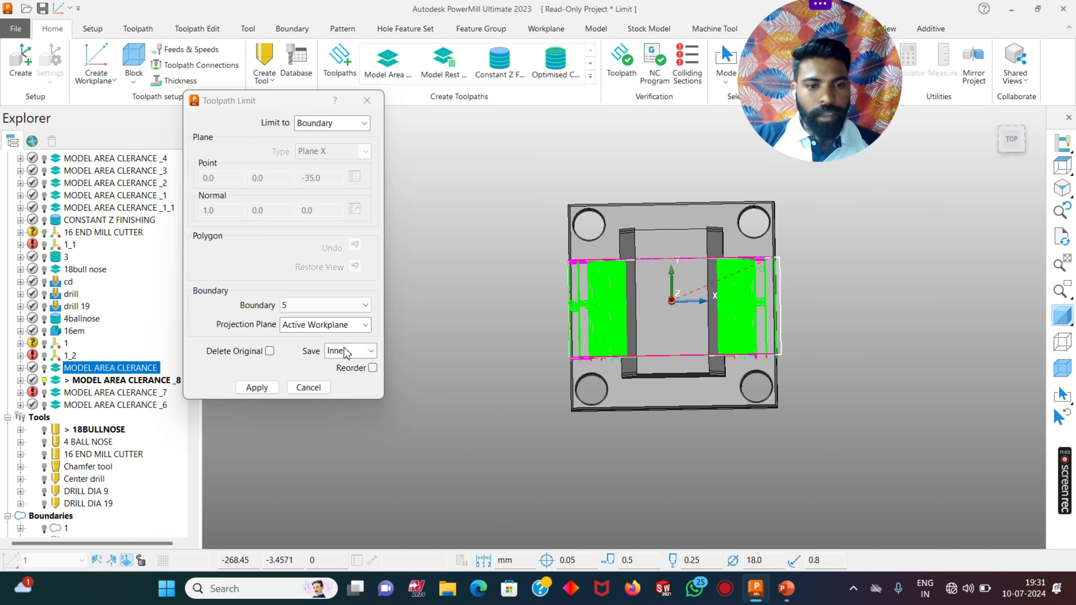
- Try Best fit Plane as the projection plane for the boundary limit and set it to View Plane
left_click(339, 326)
left_click(321, 352)
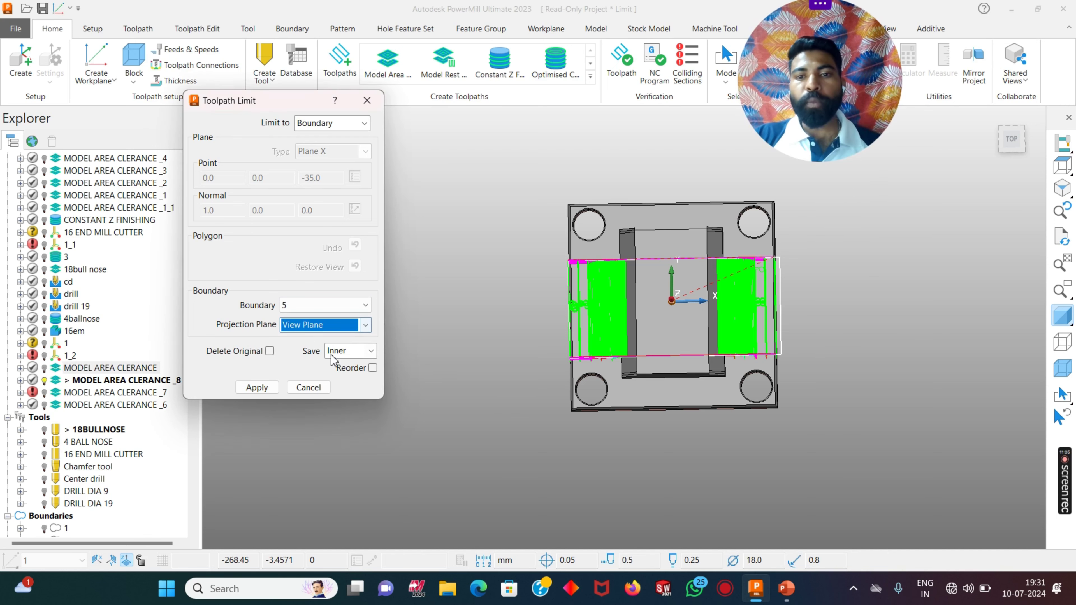
left_click(313, 322)
left_click(305, 365)
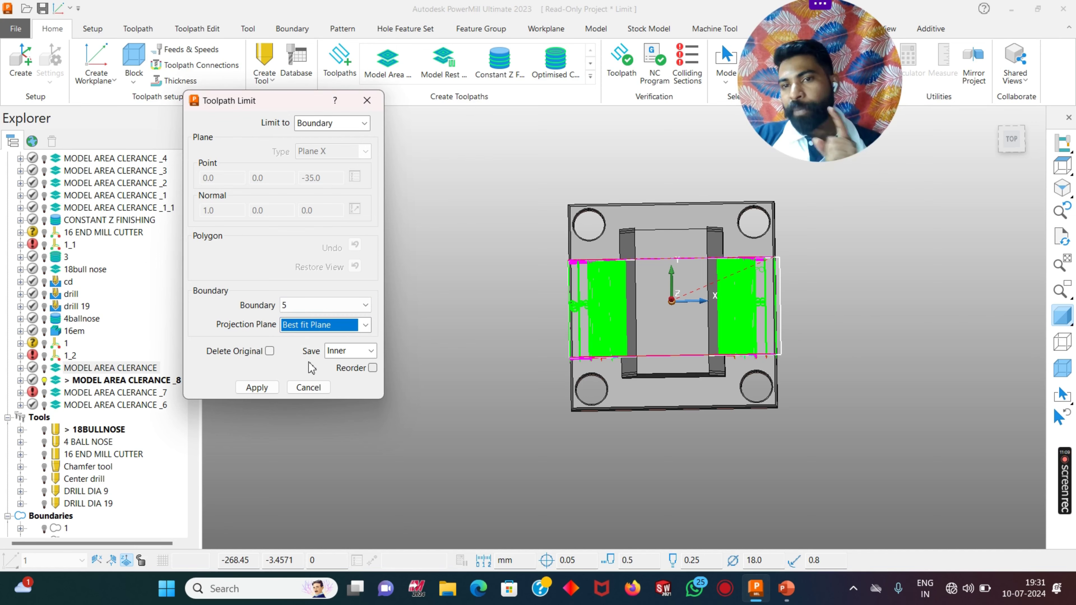
left_click(1063, 264)
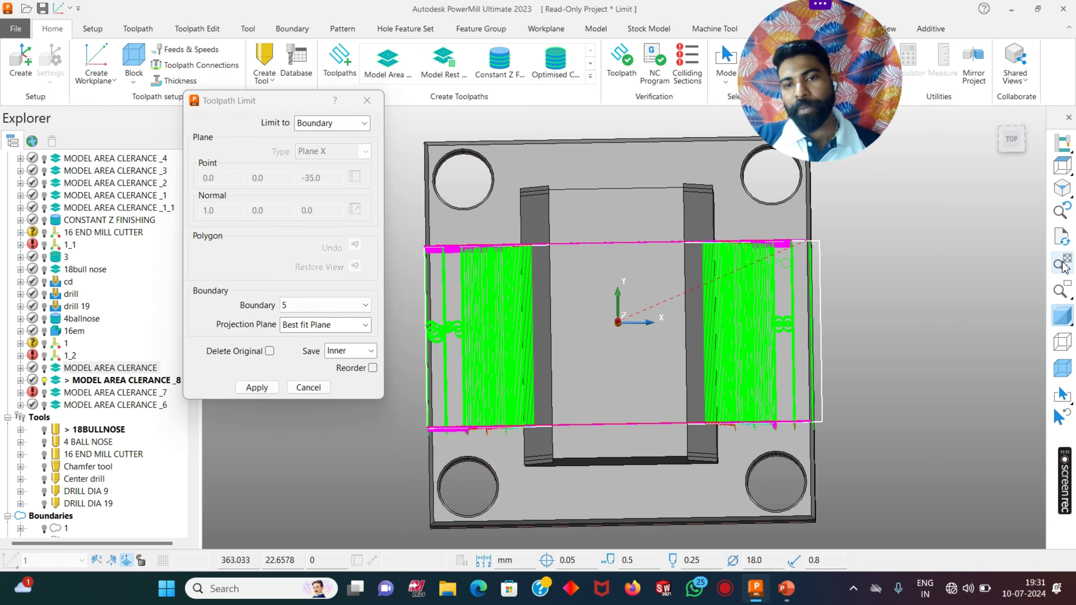
left_click(286, 330)
left_click(305, 337)
- Change the toolpath limit type to Polygon and enable Reorder
left_click(1062, 188)
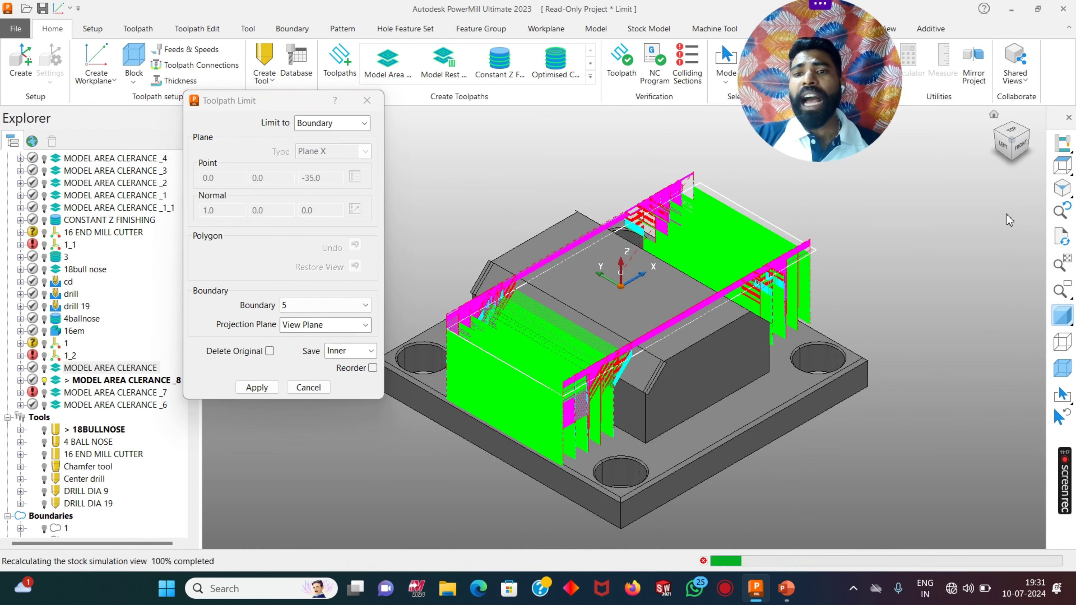
middle_click_drag(631, 342, 781, 383)
scroll(782, 382, "down", 2)
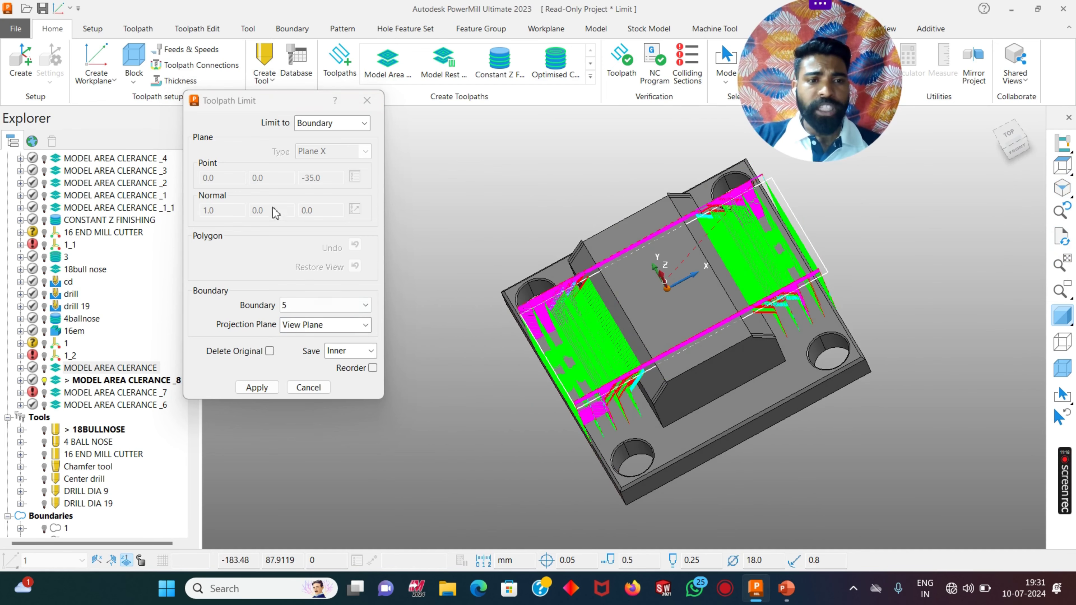
left_click(310, 125)
left_click(312, 150)
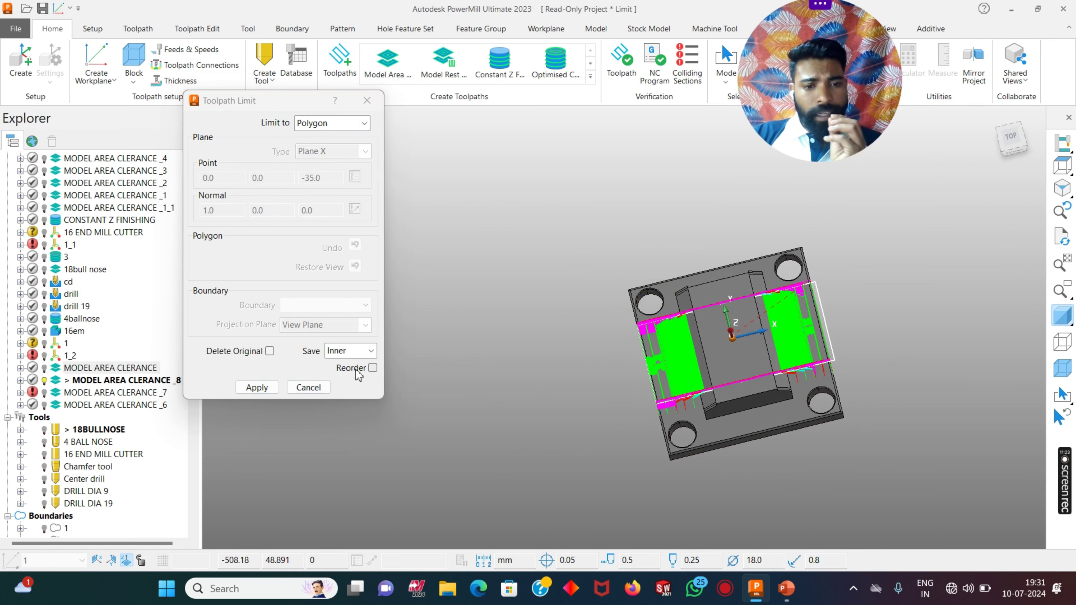
left_click(369, 365)
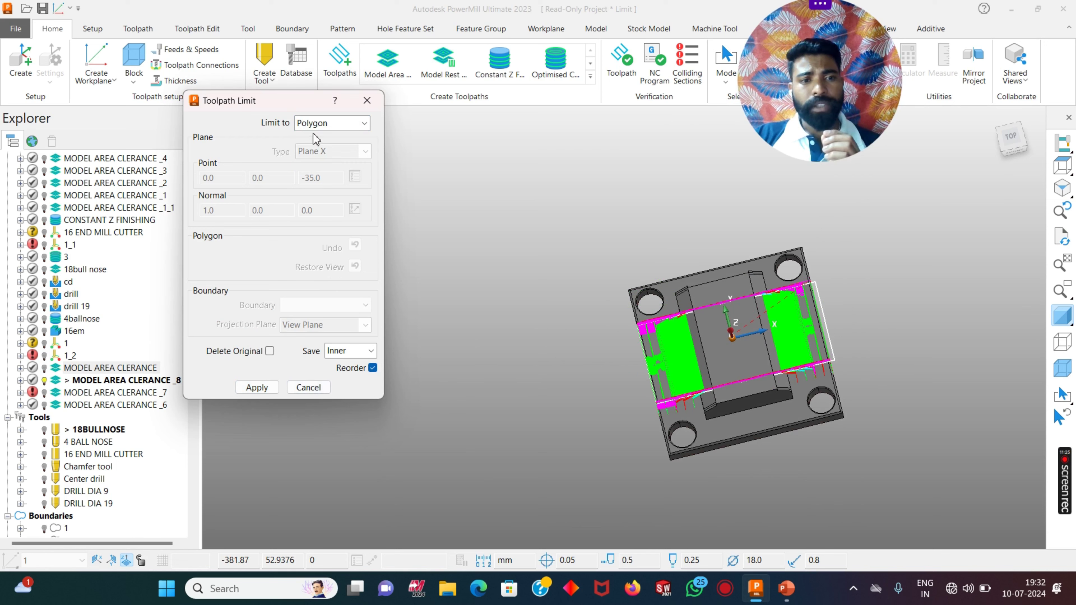
- Limit the MODEL AREA CLERANCE _8 toolpath by Plane X at point 0.0, saving Inner with Reorder enabled
left_click(322, 123)
left_click(322, 137)
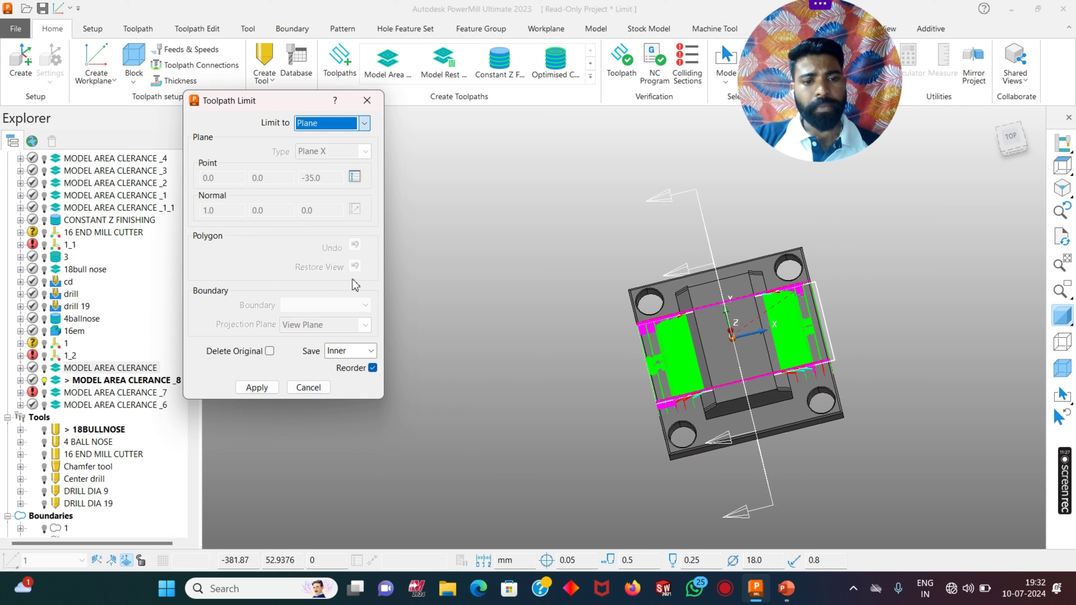
left_click(1061, 166)
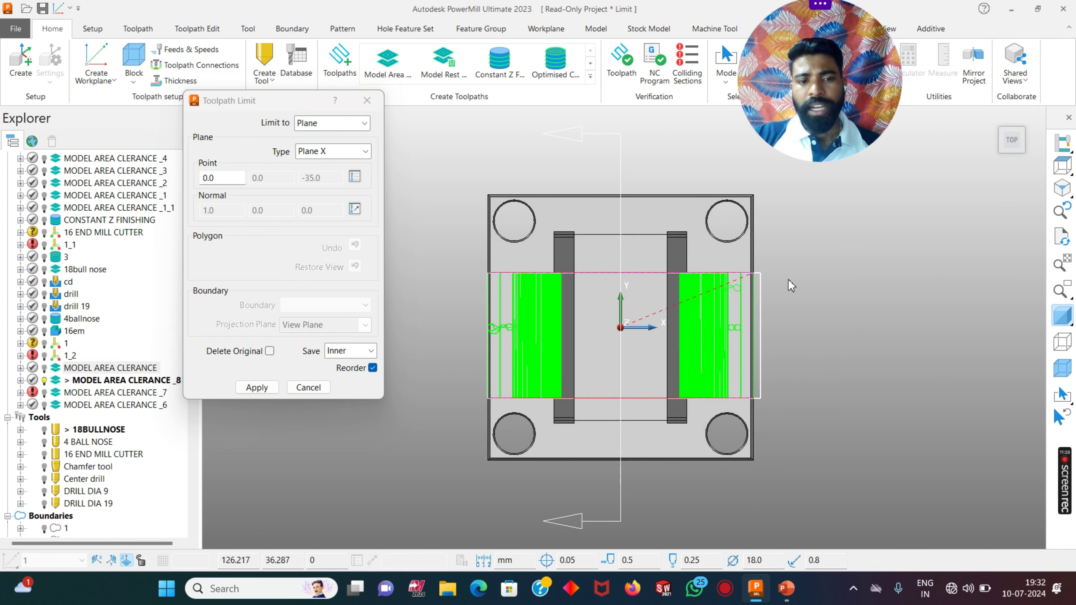
left_click(1060, 290)
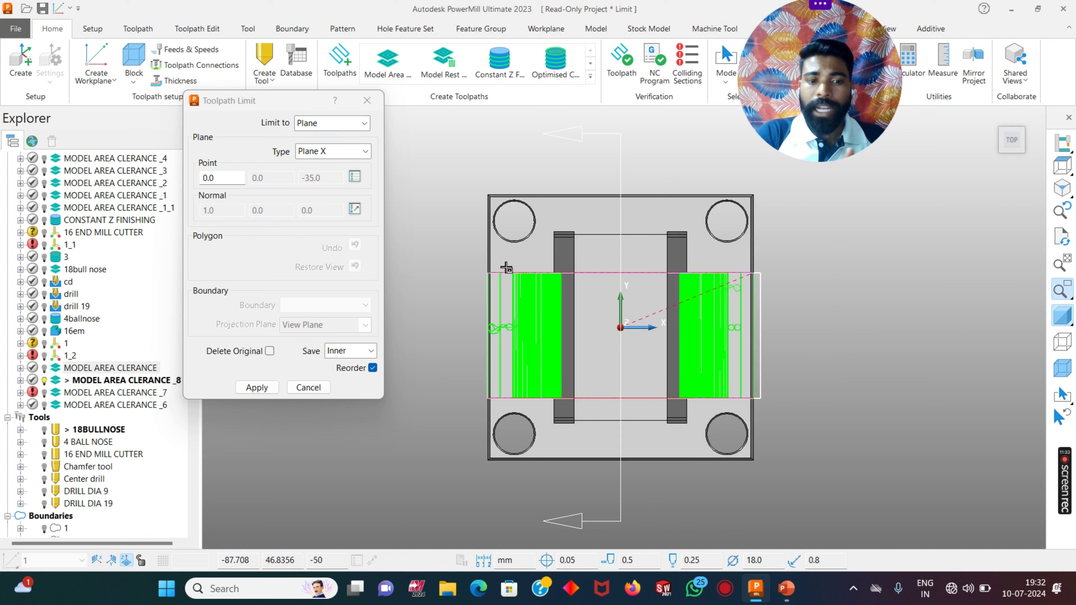
left_click(267, 391)
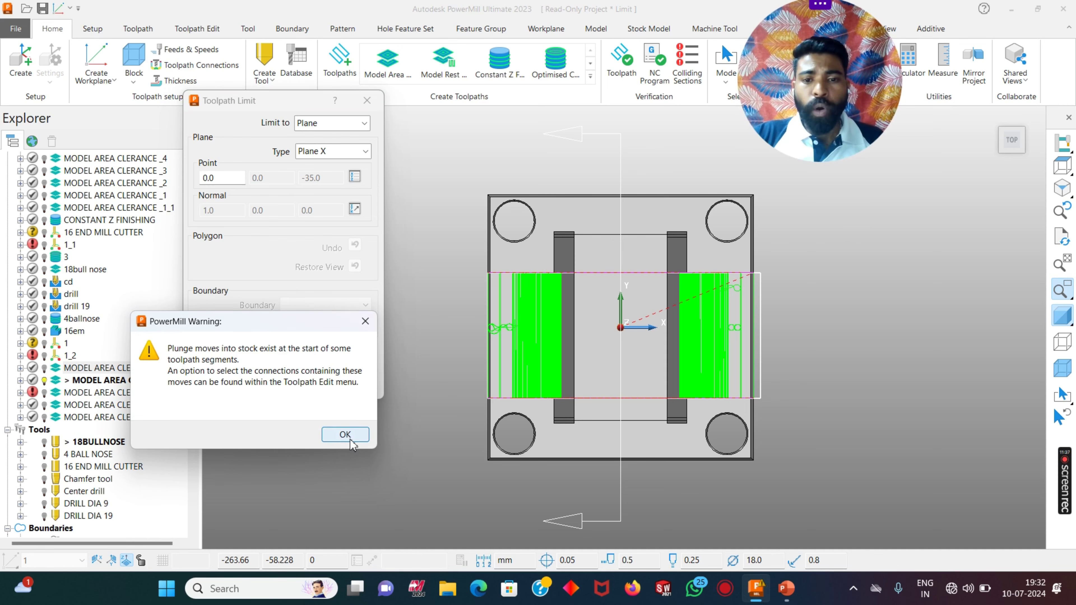
left_click(344, 434)
- Hide the shaded model to inspect the plane-limited toolpath, and close the Toolpath Limit settings
middle_click_drag(756, 276, 703, 377)
left_click(1058, 320)
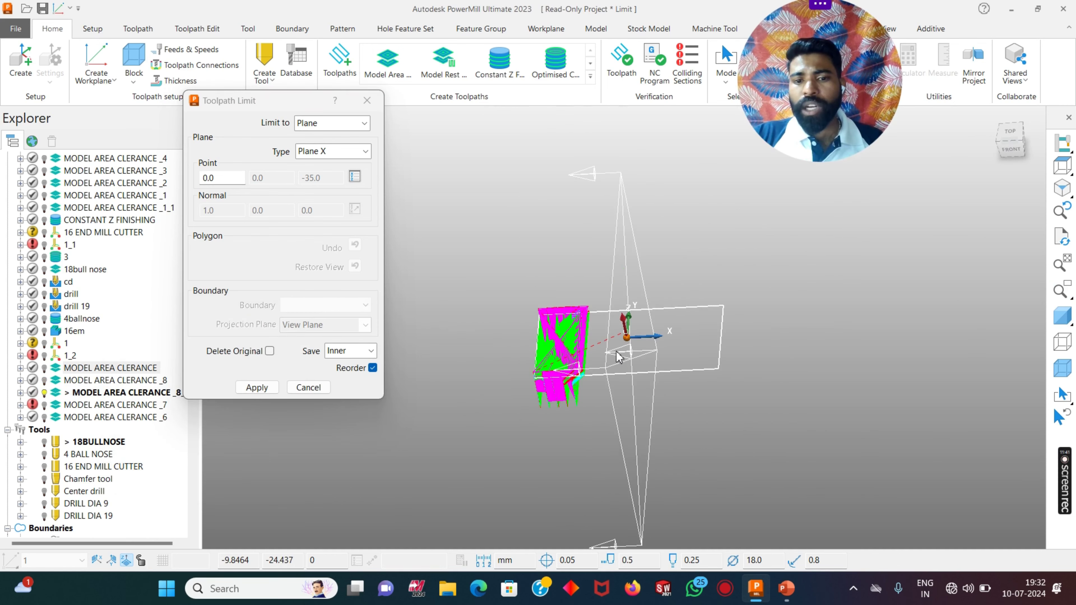
mouse_move(620, 356)
middle_mouse_down()
mouse_move(524, 438)
mouse_move(706, 411)
mouse_move(692, 430)
middle_mouse_up()
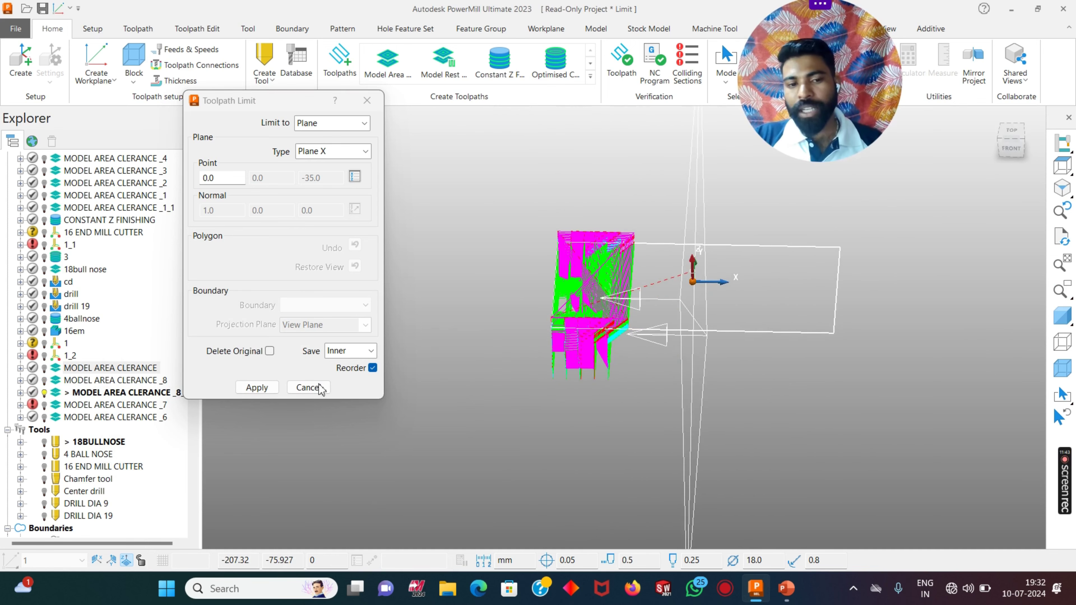
left_click(367, 101)
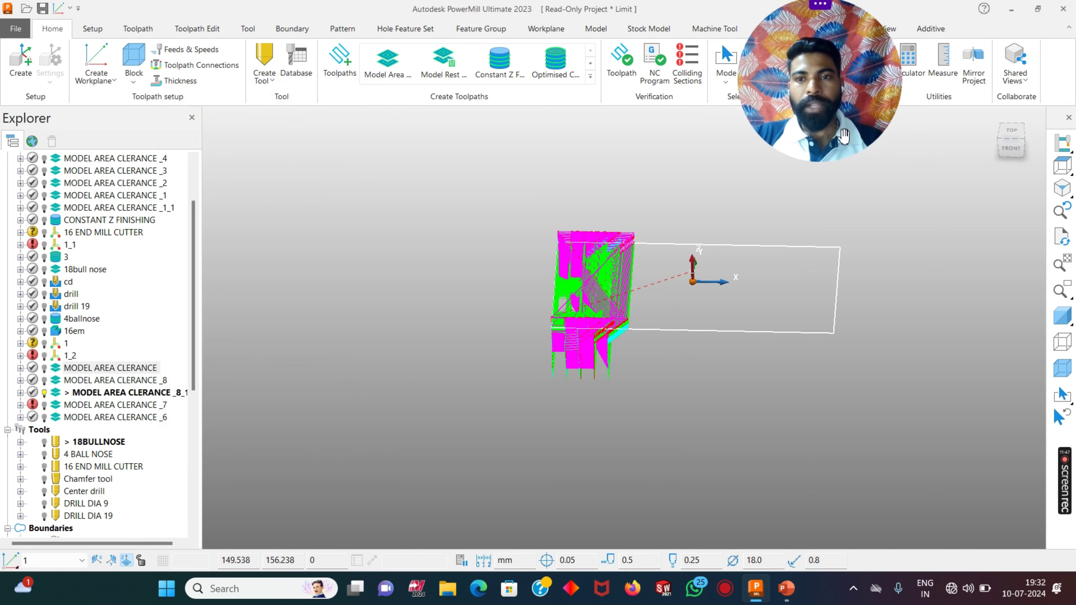
left_click_drag(822, 127, 678, 158)
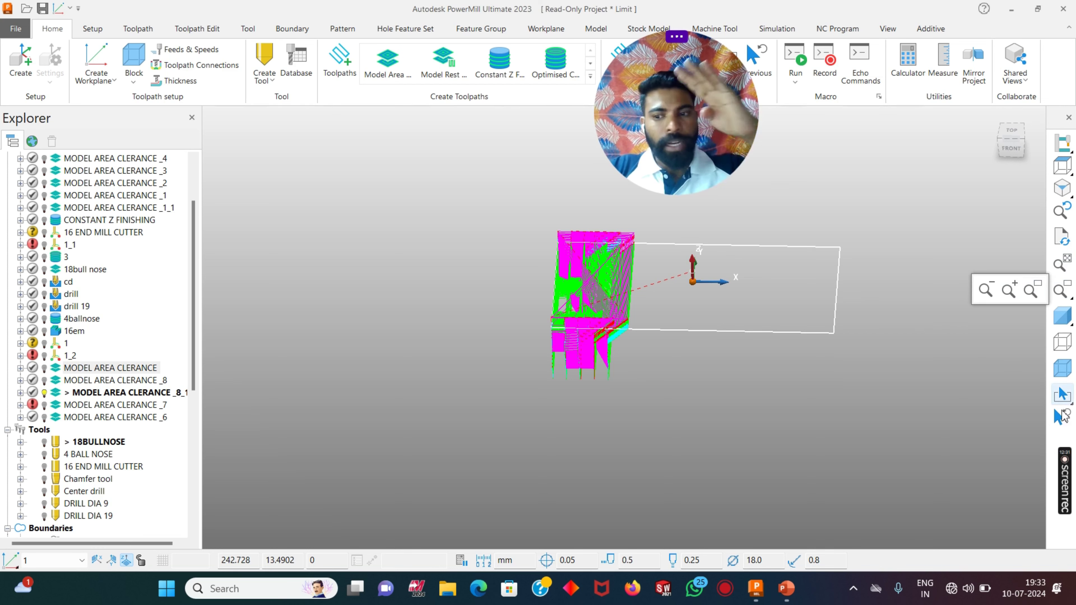
mouse_move(1070, 483)
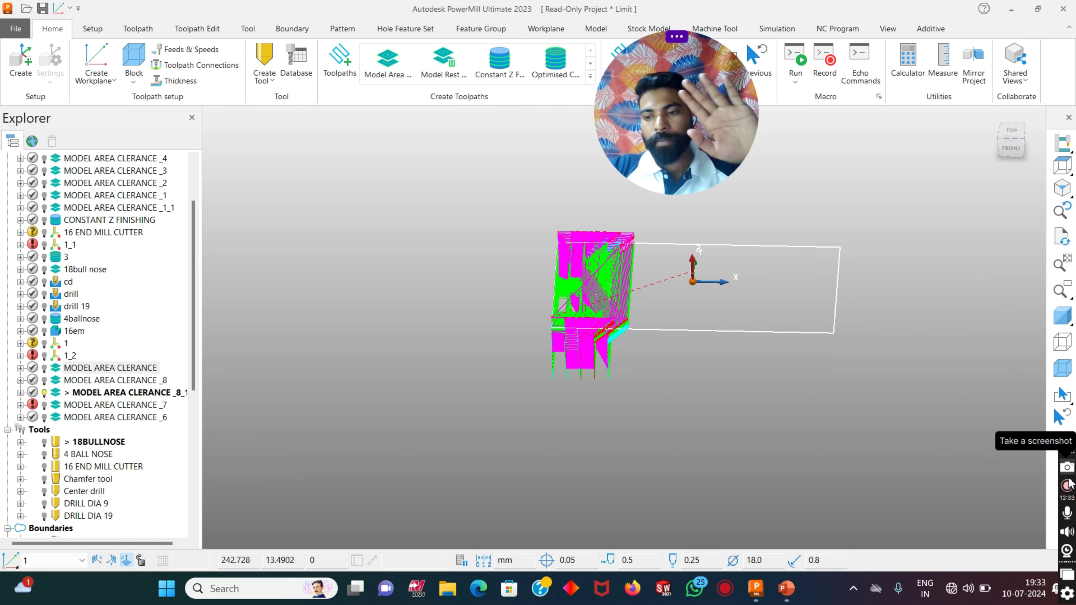